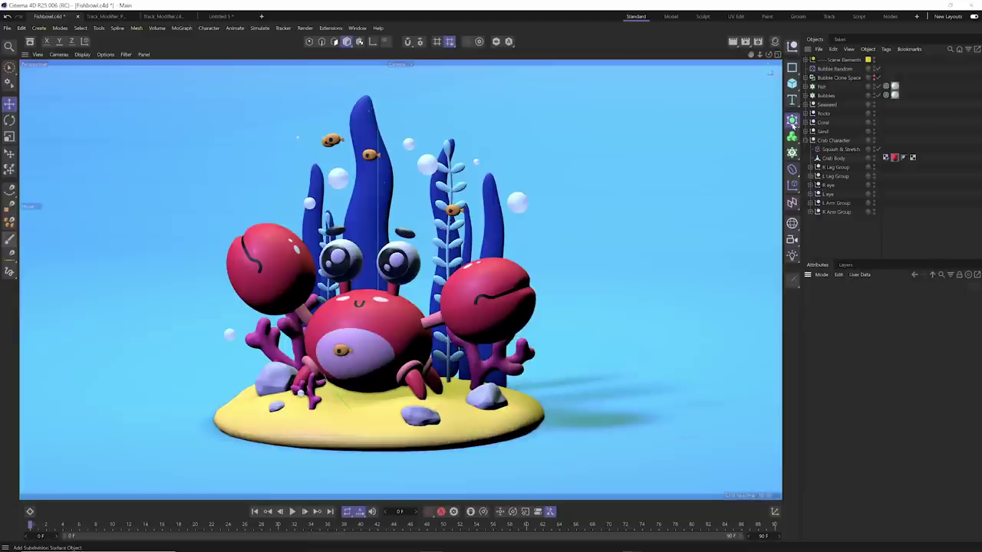
{"action": "left_click", "coordinate": [793, 121]}
{"action": "left_click", "coordinate": [792, 151]}
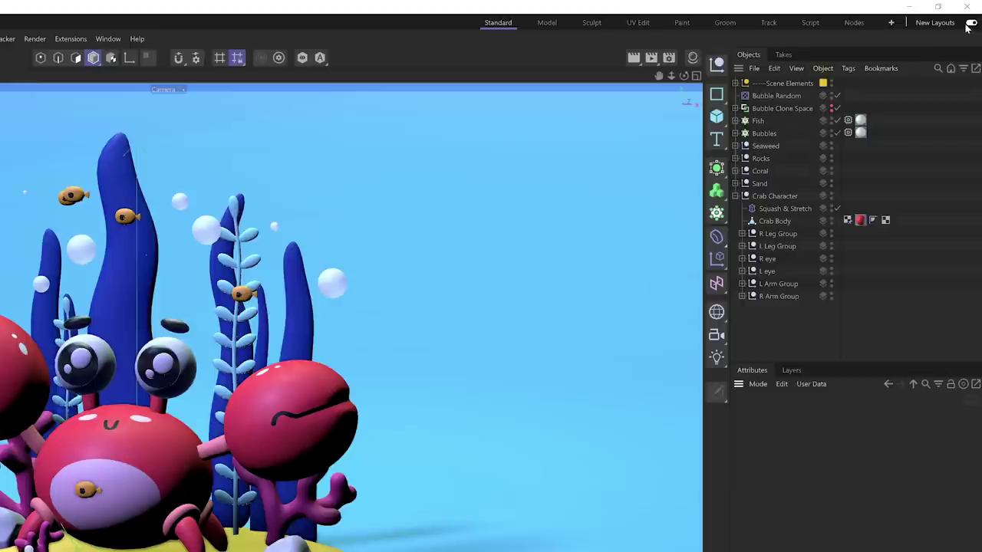
Turn New Layouts off to view the classic interface, and return to the new Standard layout.
{"action": "left_click", "coordinate": [968, 27]}
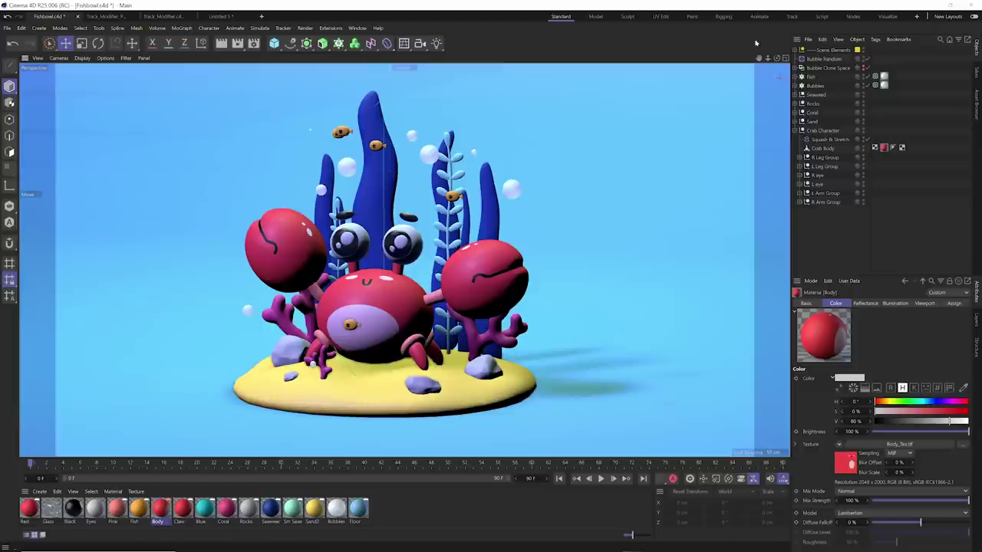
{"action": "left_click", "coordinate": [635, 16]}
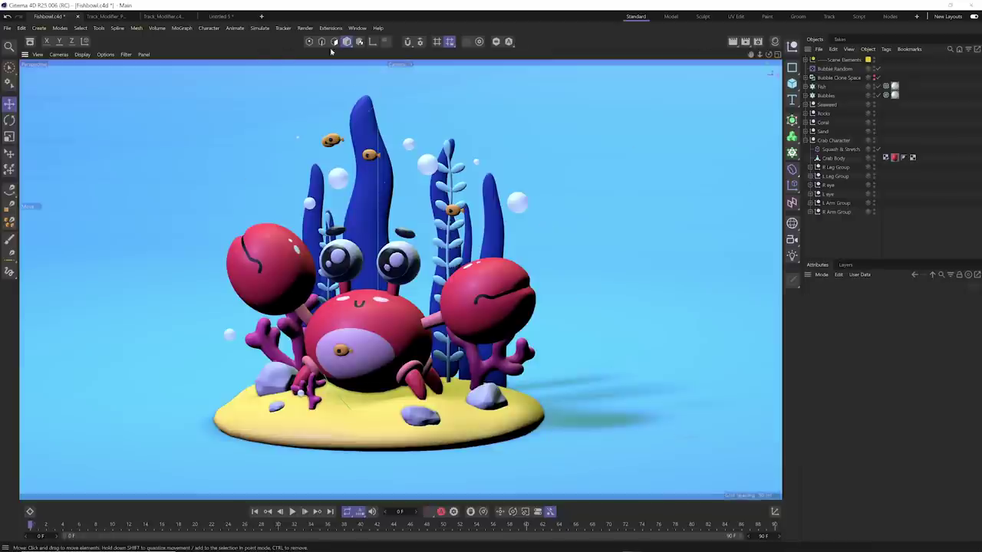
Slide the modeling mode icon group along its toolbar and shift the playback controls further along the timeline bar.
{"action": "left_click_drag", "start_coordinate": [303, 46], "coordinate": [95, 42]}
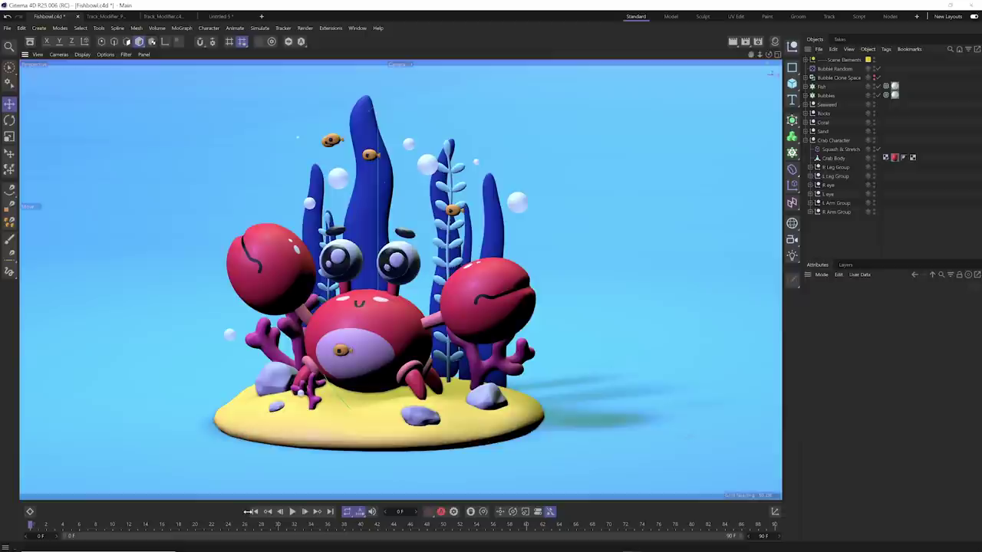
{"action": "left_click_drag", "start_coordinate": [248, 512], "coordinate": [449, 512]}
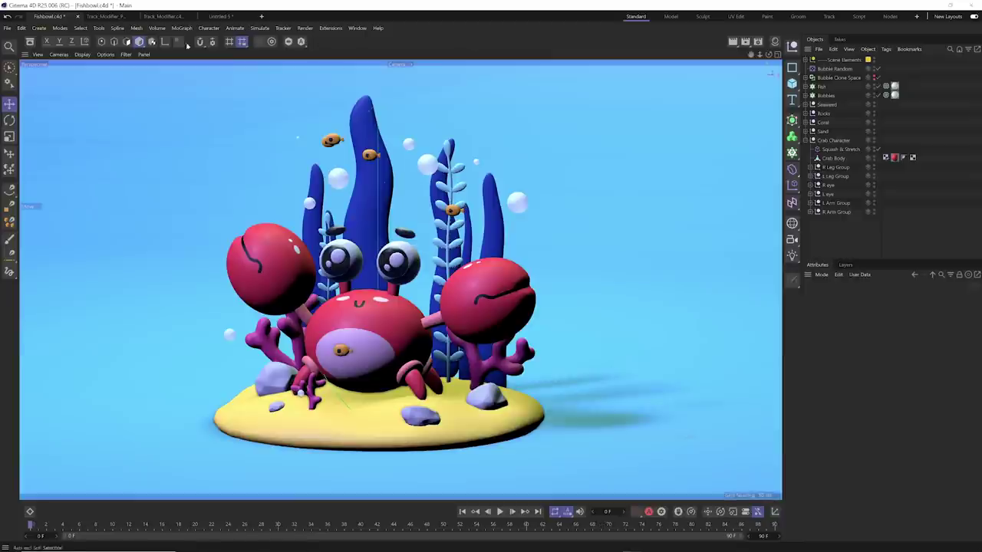
{"action": "left_click_drag", "start_coordinate": [95, 46], "coordinate": [236, 45]}
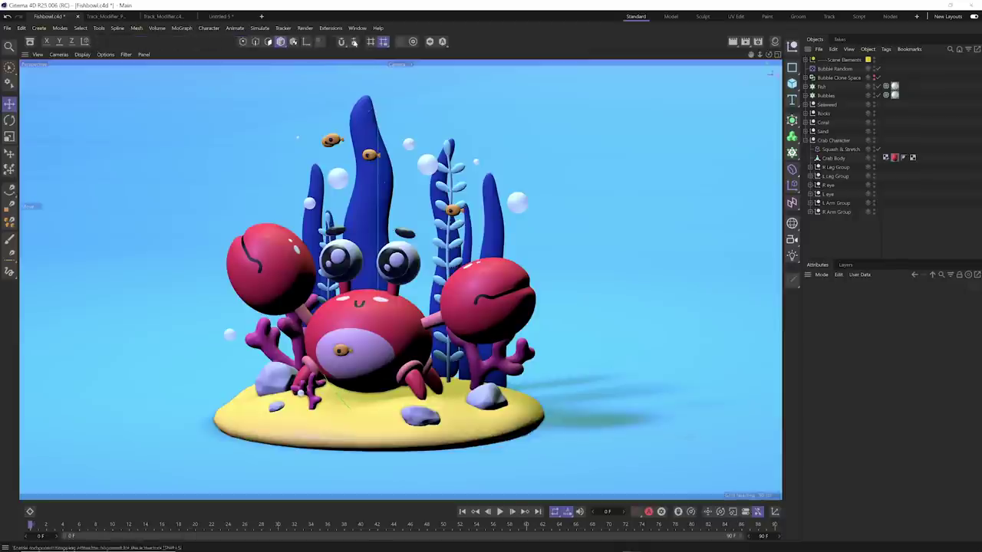
Set the icon size of the modeling mode palette to Large Icons.
{"action": "right_click", "coordinate": [333, 44]}
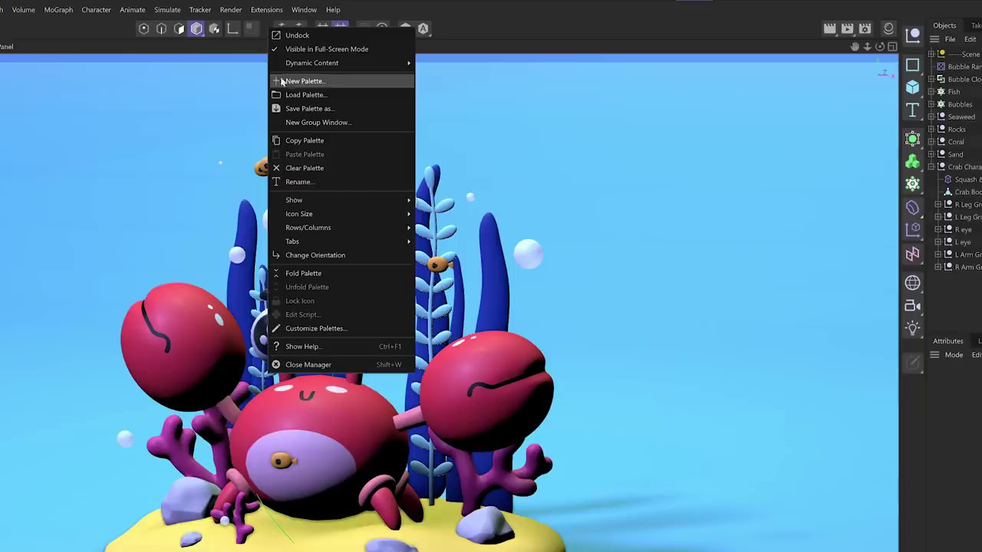
{"action": "mouse_move", "coordinate": [377, 174]}
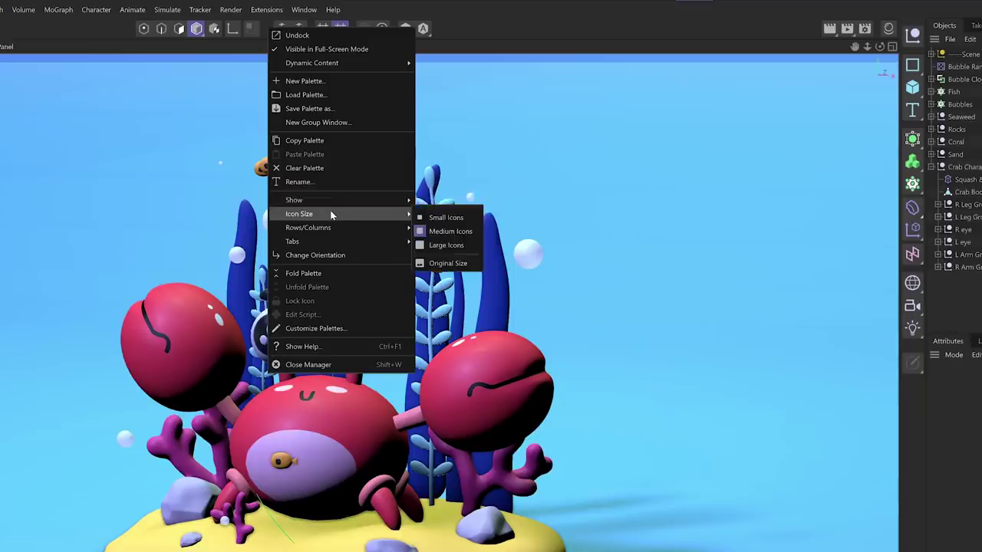
{"action": "left_click", "coordinate": [446, 245]}
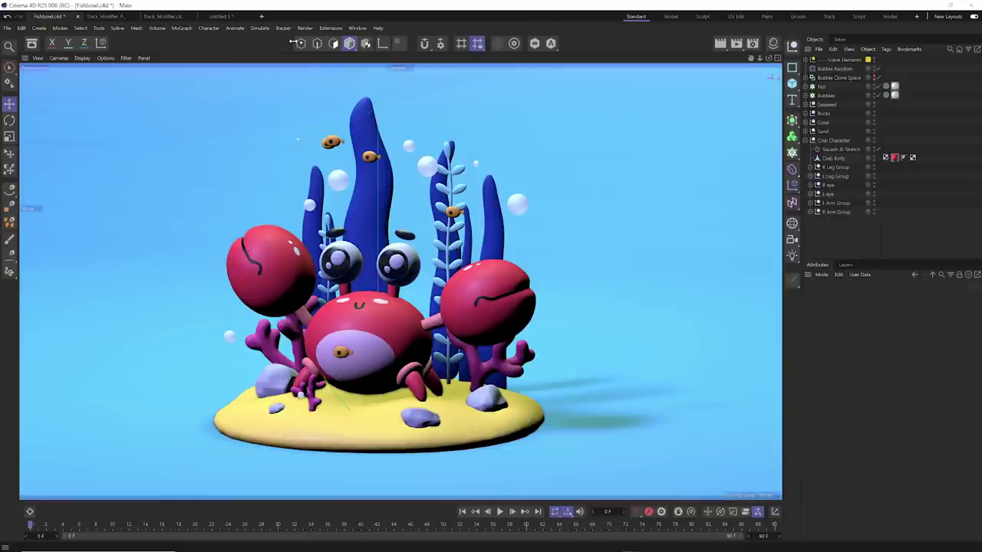
Show text labels on the modeling mode palette and place them below the icons.
{"action": "right_click", "coordinate": [583, 45]}
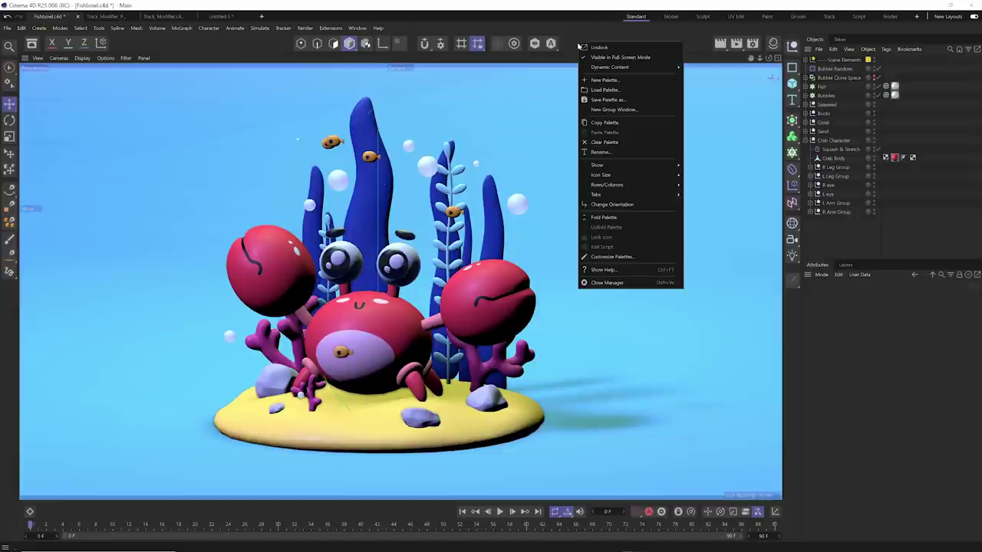
{"action": "mouse_move", "coordinate": [596, 165]}
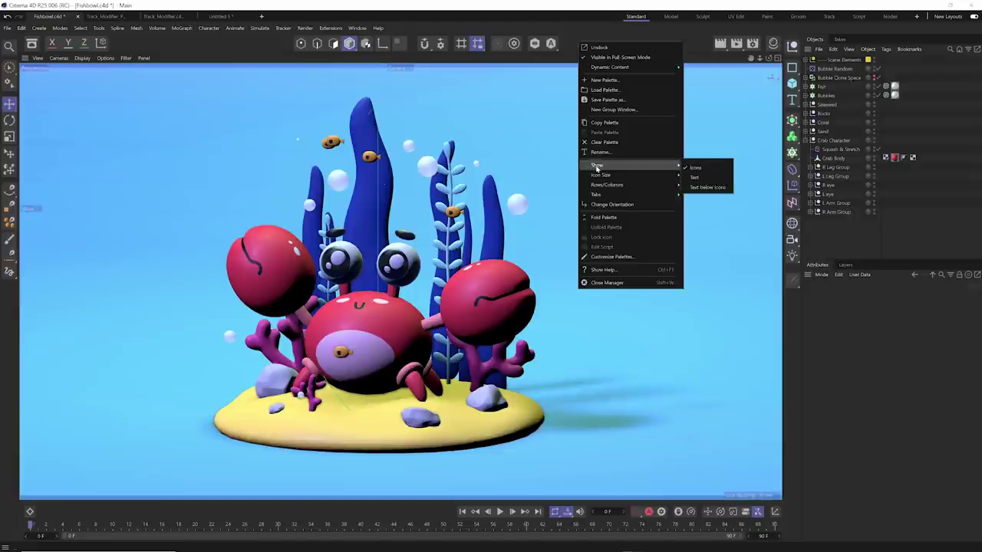
{"action": "left_click", "coordinate": [725, 182]}
{"action": "right_click", "coordinate": [517, 44]}
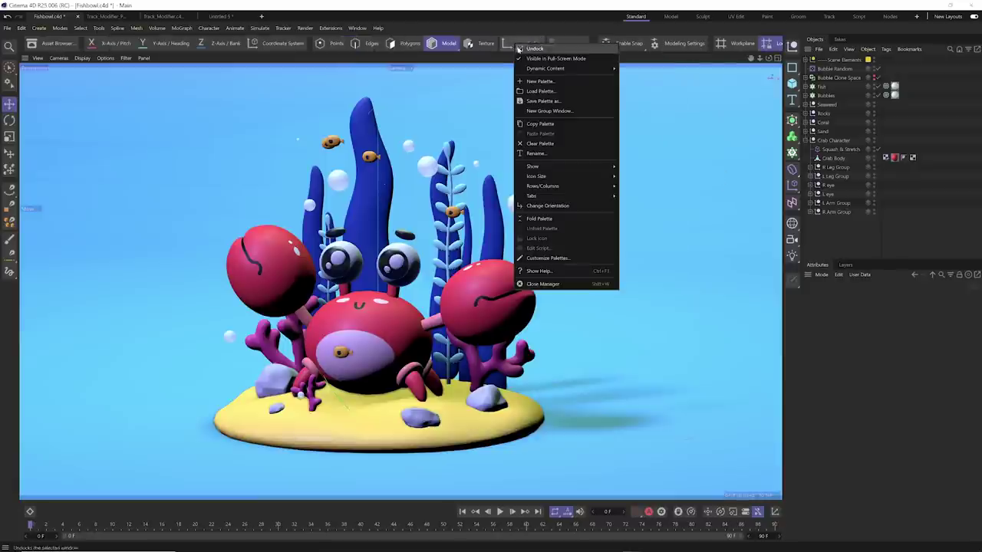
{"action": "mouse_move", "coordinate": [564, 175]}
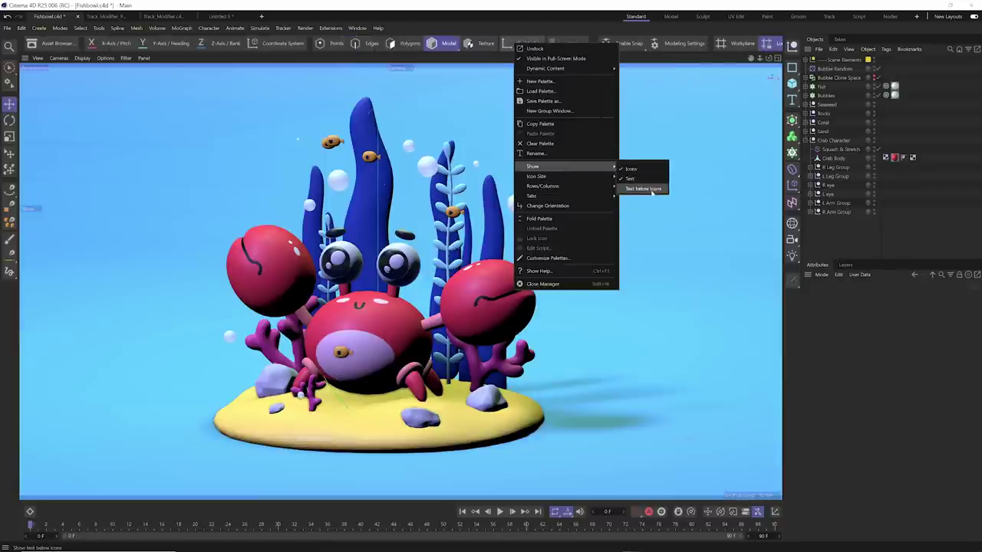
{"action": "left_click", "coordinate": [652, 189]}
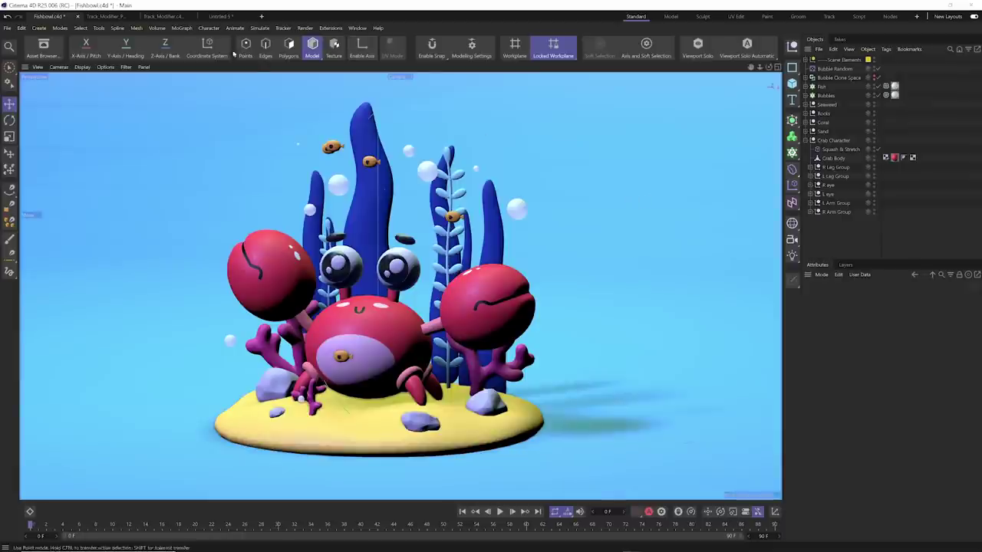
Set the modeling mode palette back to Medium Icons and hide its text labels.
{"action": "right_click", "coordinate": [411, 37]}
{"action": "mouse_move", "coordinate": [510, 169]}
{"action": "left_click", "coordinate": [529, 184]}
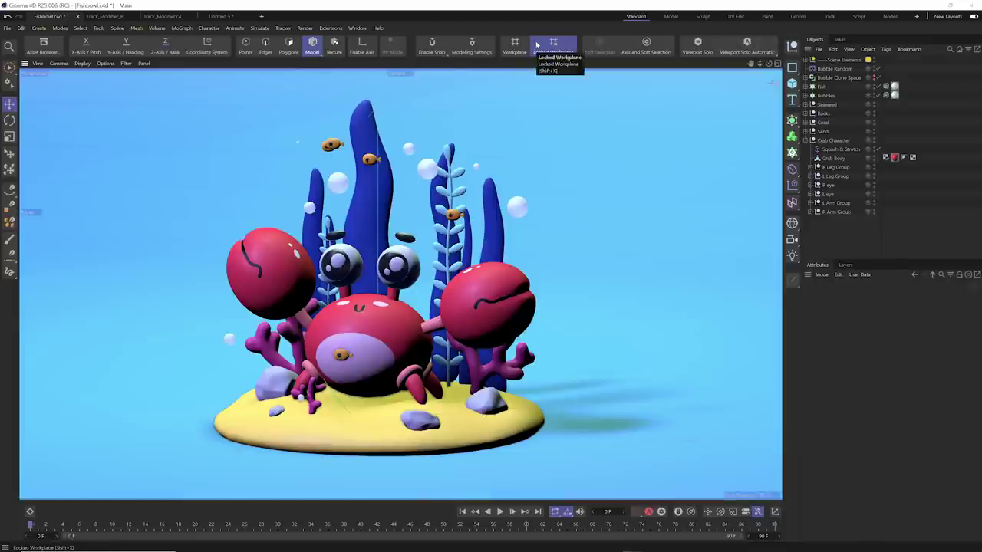
{"action": "right_click", "coordinate": [405, 52]}
{"action": "mouse_move", "coordinate": [434, 183]}
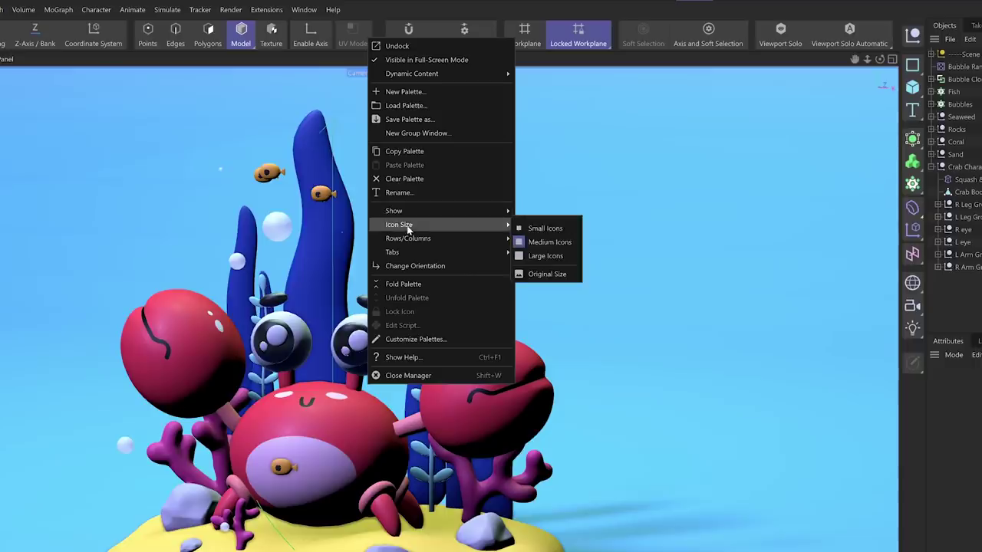
{"action": "mouse_move", "coordinate": [420, 209]}
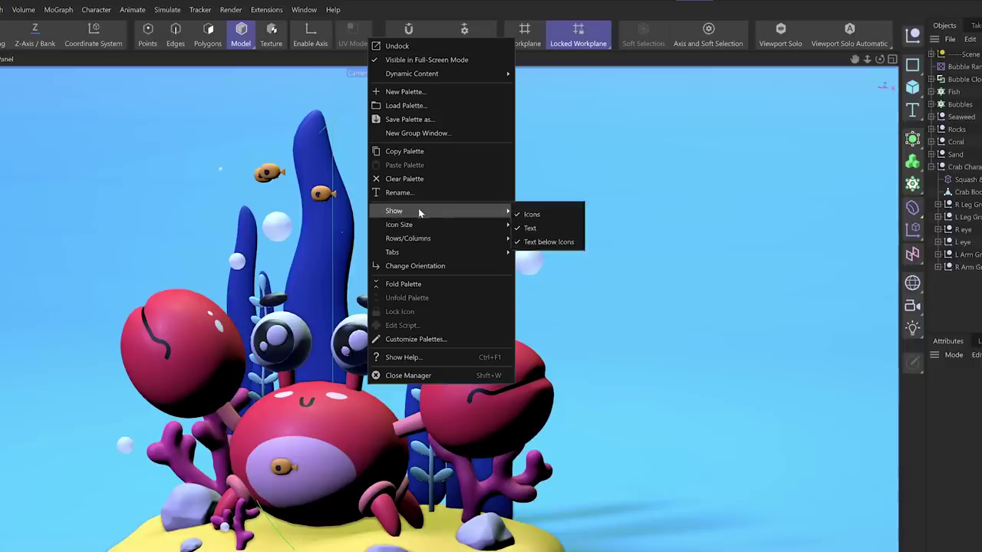
{"action": "left_click", "coordinate": [537, 228]}
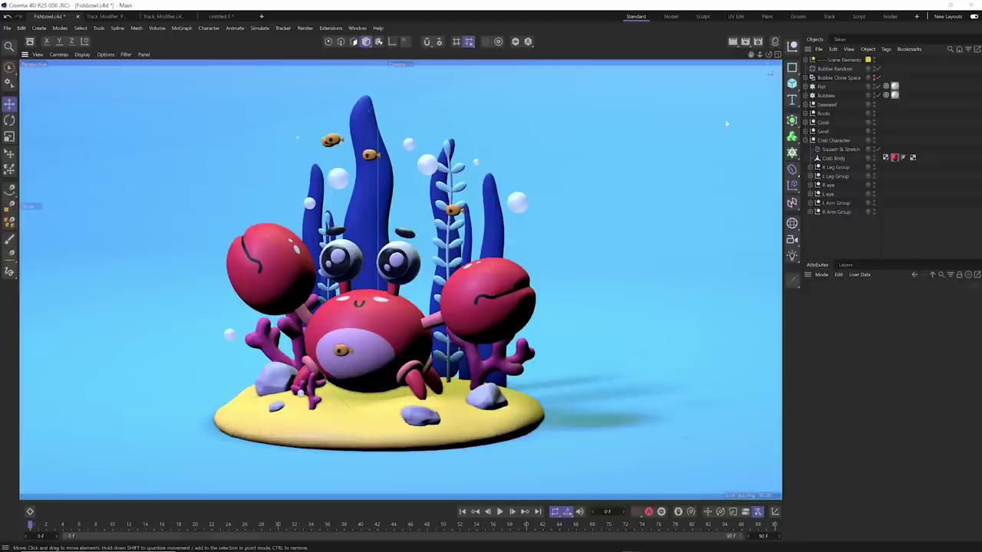
Draw a black curled moustache on the crab's face with the Doodle Paint tool at size 5.
{"action": "left_click", "coordinate": [791, 67]}
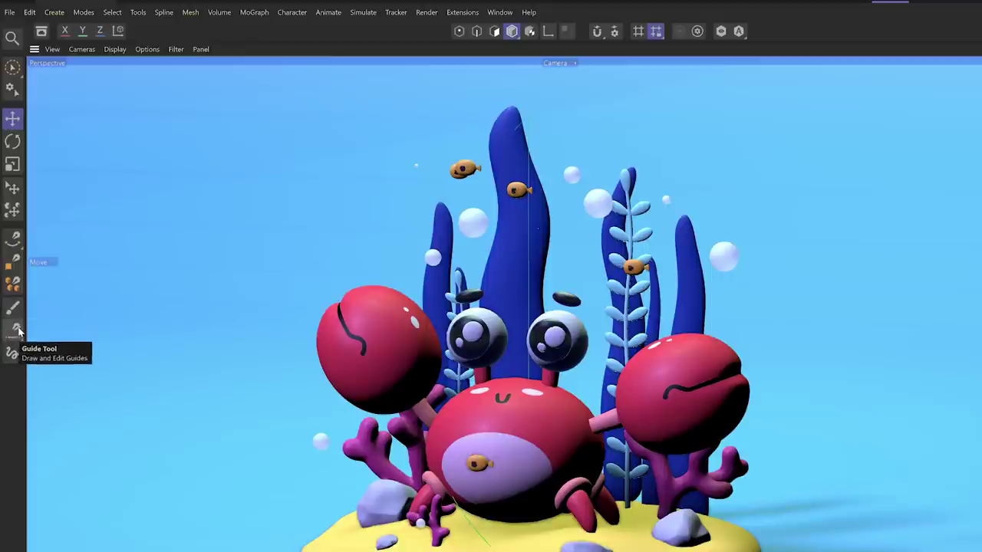
{"action": "left_click", "coordinate": [13, 355]}
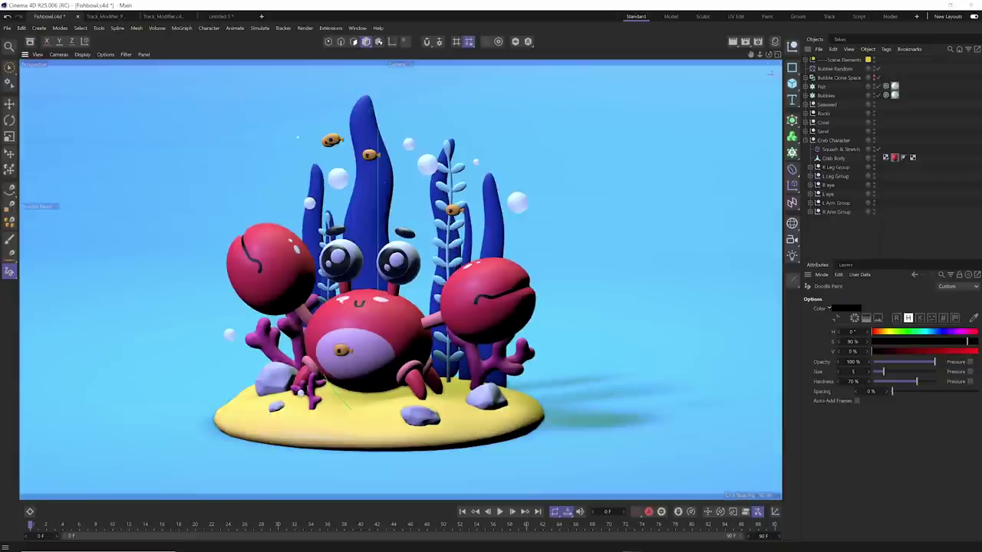
{"action": "mouse_move", "coordinate": [354, 299]}
{"action": "left_mouse_down"}
{"action": "mouse_move", "coordinate": [387, 293]}
{"action": "mouse_move", "coordinate": [369, 296]}
{"action": "left_mouse_up"}
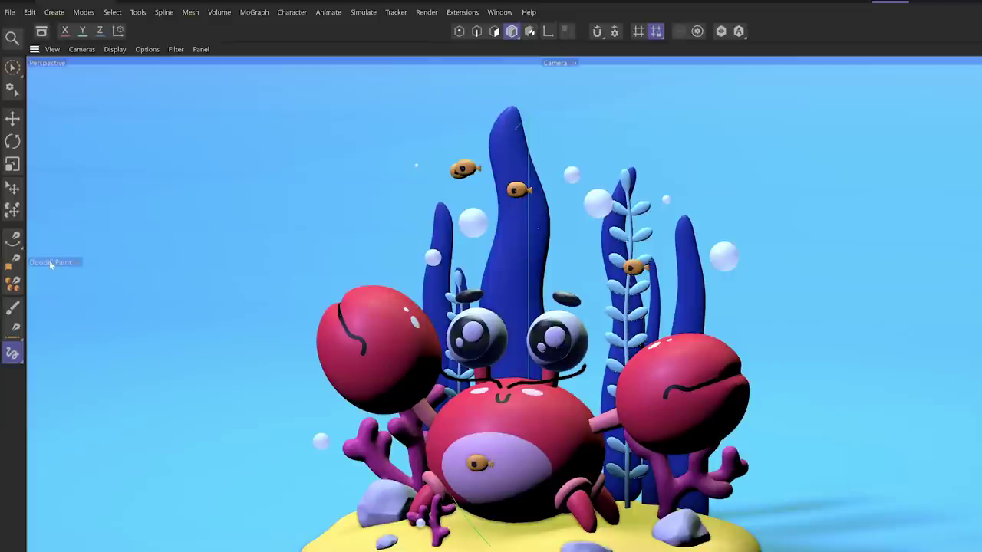
Use the viewport's recent tools list to switch to the Polygon Pen and back to Doodle Paint.
{"action": "key", "text": "shift+c"}
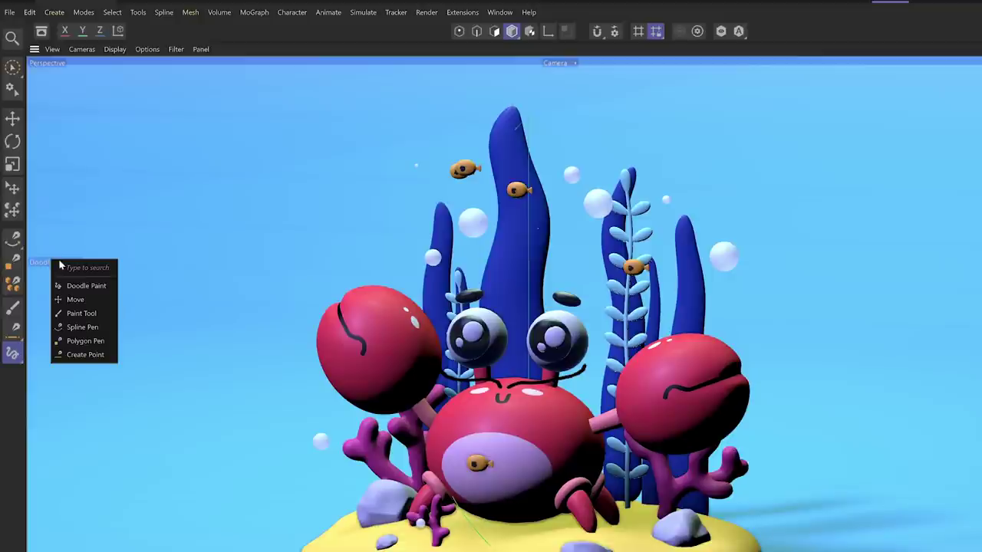
{"action": "key", "text": "Escape"}
{"action": "key", "text": "shift+c"}
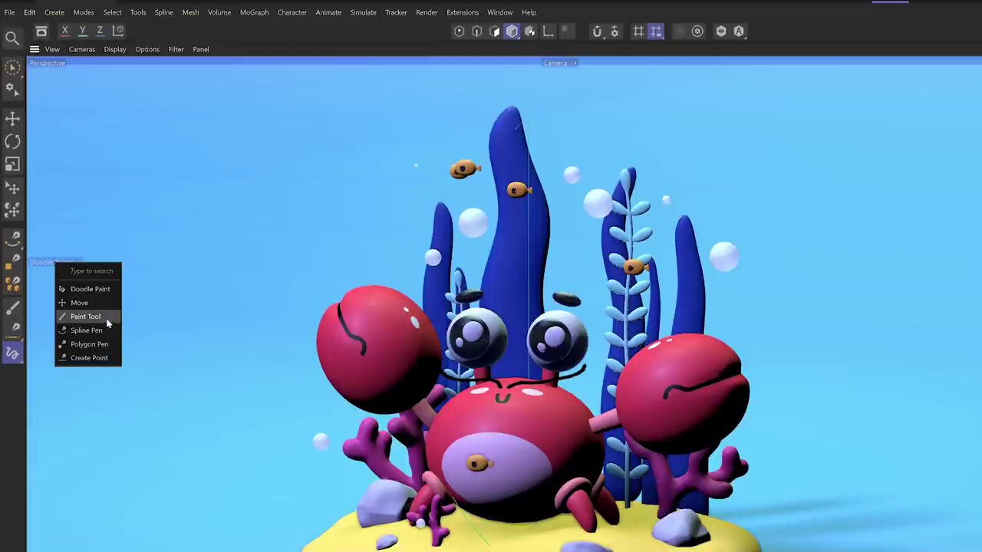
{"action": "left_click", "coordinate": [86, 344]}
{"action": "key", "text": "shift+c"}
{"action": "left_click", "coordinate": [83, 299]}
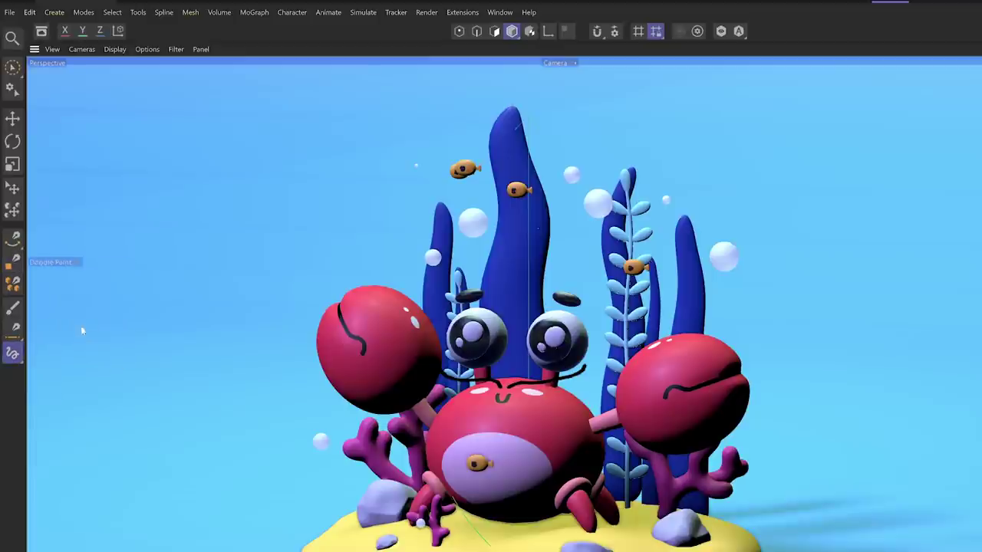
Reopen the viewport's recent tools list and search it for "do".
{"action": "key", "text": "shift+c"}
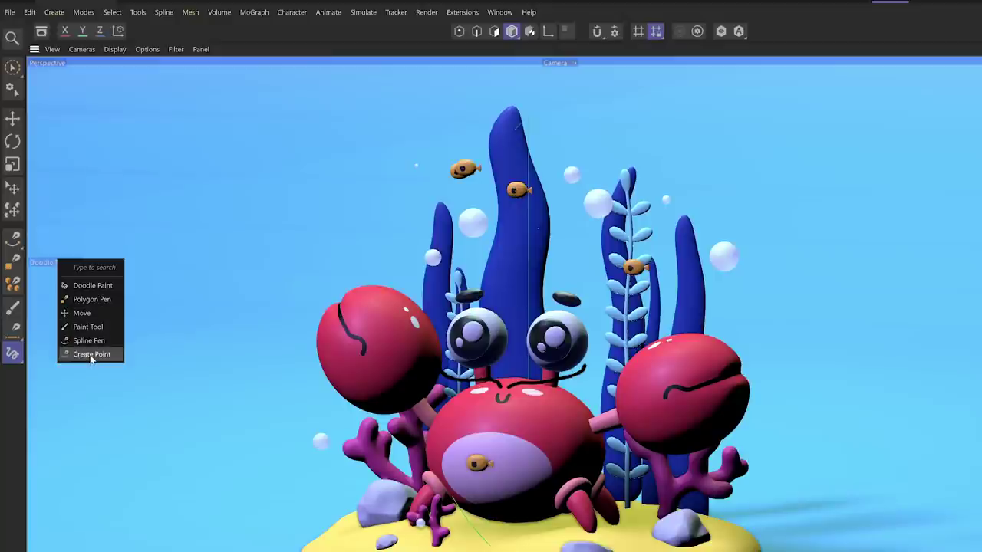
{"action": "key", "text": "Escape"}
{"action": "key", "text": "shift+c"}
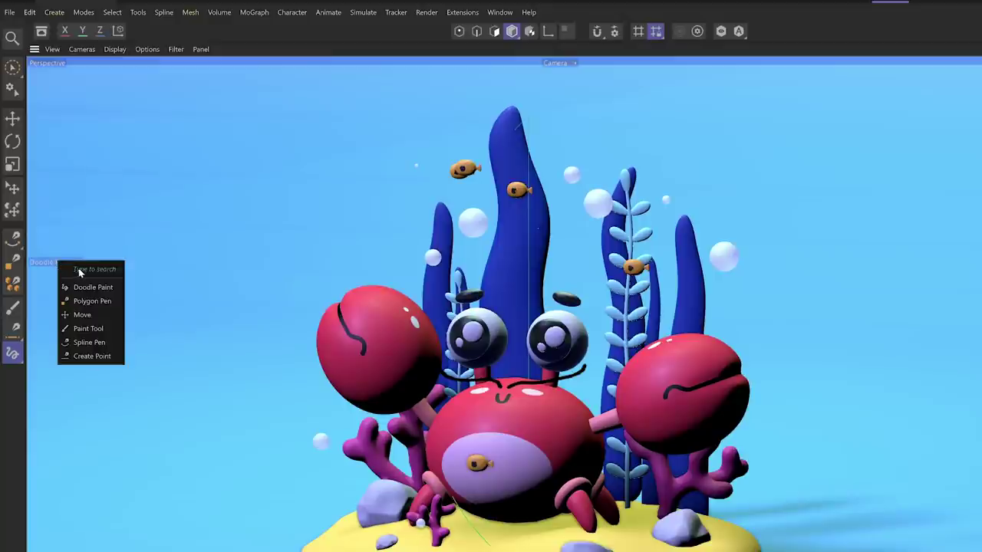
{"action": "type", "text": "do"}
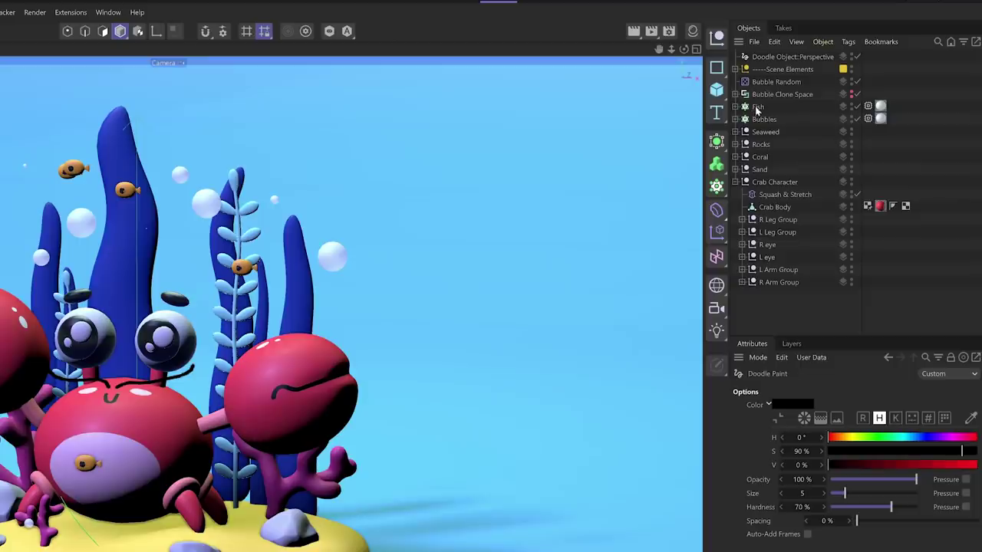
Add a Constraint rigging tag to the Fish object, filtering the available tags with "cons".
{"action": "right_click", "coordinate": [759, 108]}
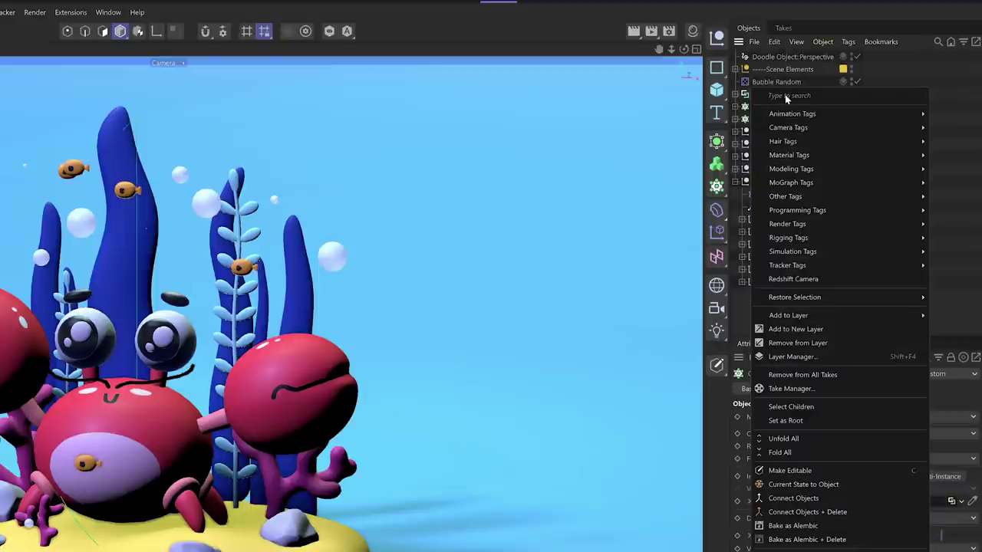
{"action": "type", "text": "cont"}
{"action": "key", "text": "BackSpace"}
{"action": "type", "text": "s"}
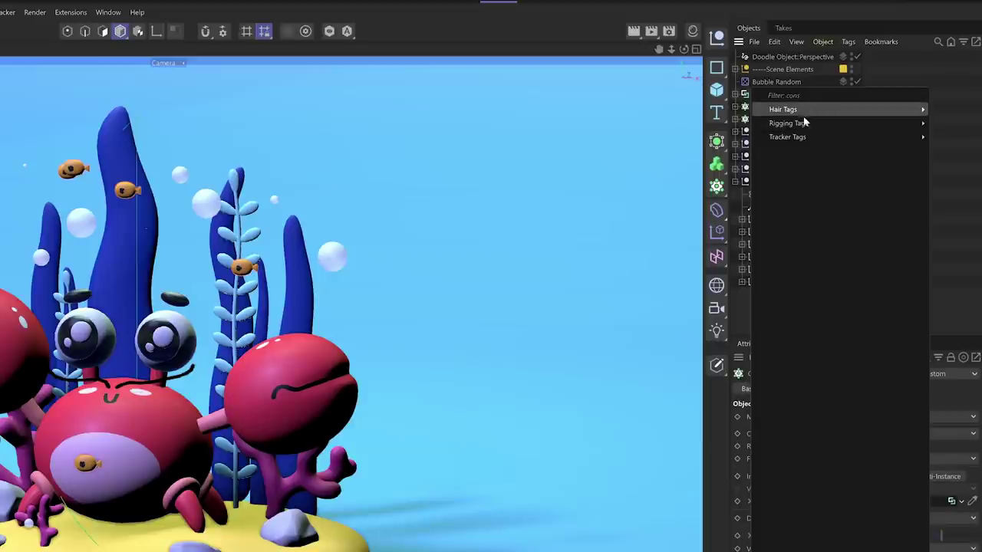
{"action": "mouse_move", "coordinate": [798, 127]}
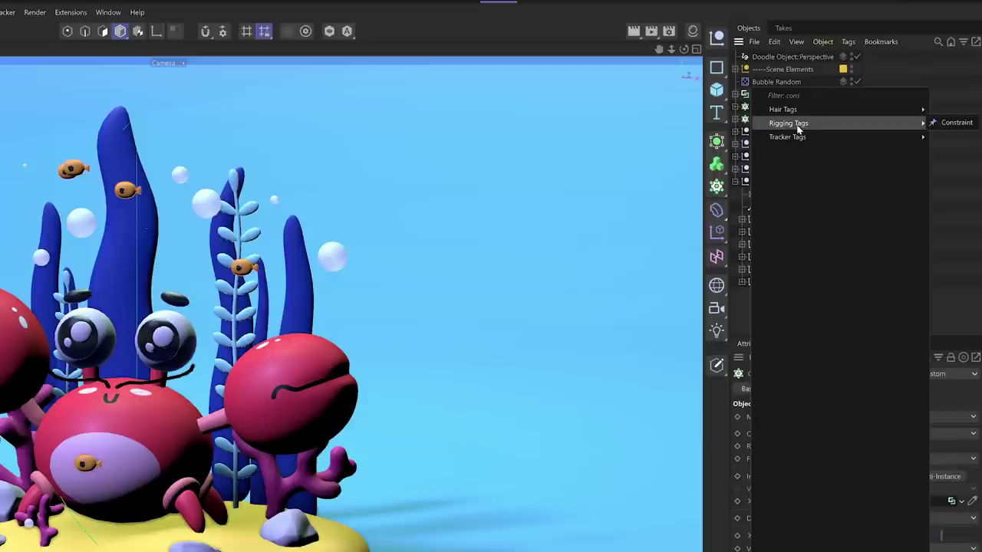
{"action": "left_click", "coordinate": [951, 123]}
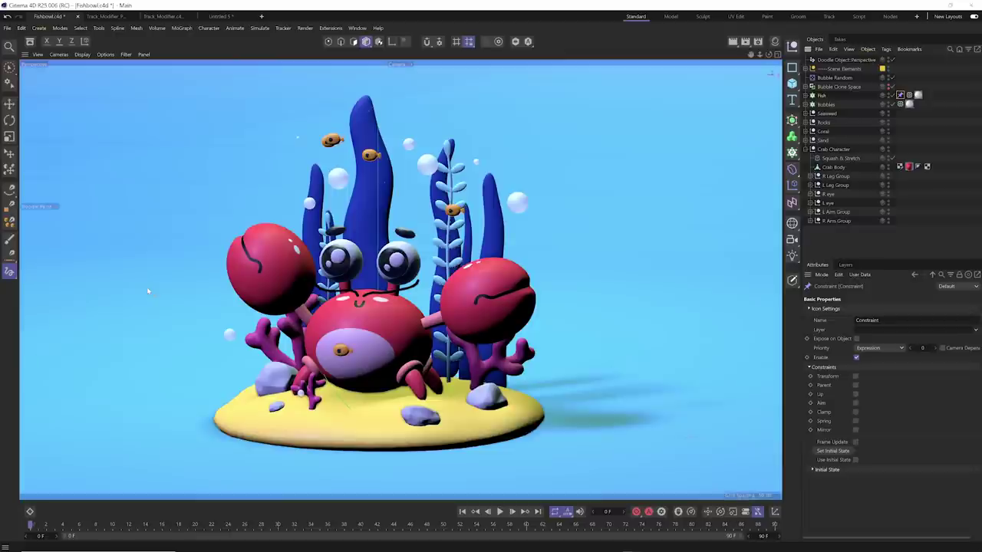
Examine the Dynamic Content options of the tool palette, including Document Mode and Active Object Type.
{"action": "right_click", "coordinate": [9, 181]}
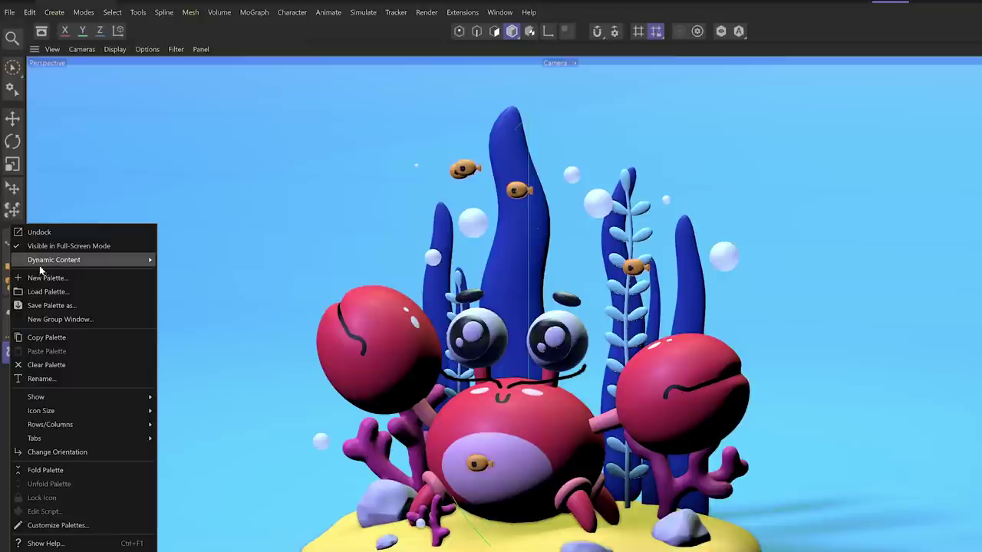
{"action": "mouse_move", "coordinate": [43, 263]}
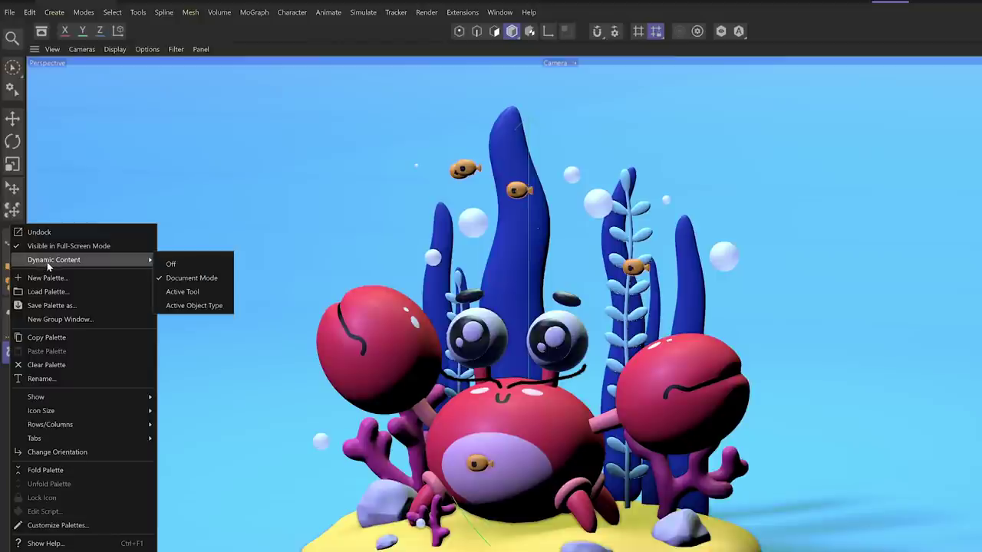
{"action": "left_click", "coordinate": [221, 306]}
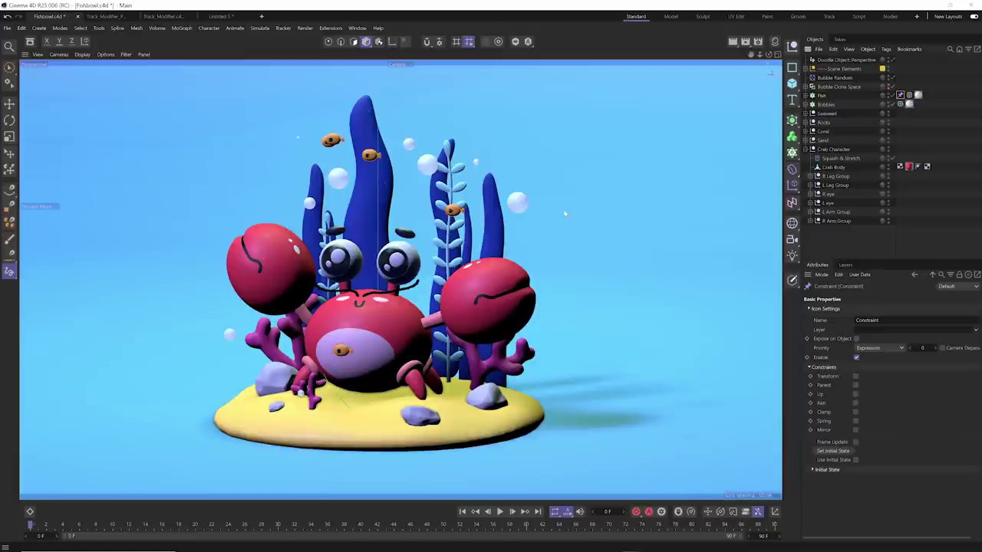
Select the Crab Body object, switch to Polygon mode and activate the Line Cut tool.
{"action": "left_click", "coordinate": [838, 168]}
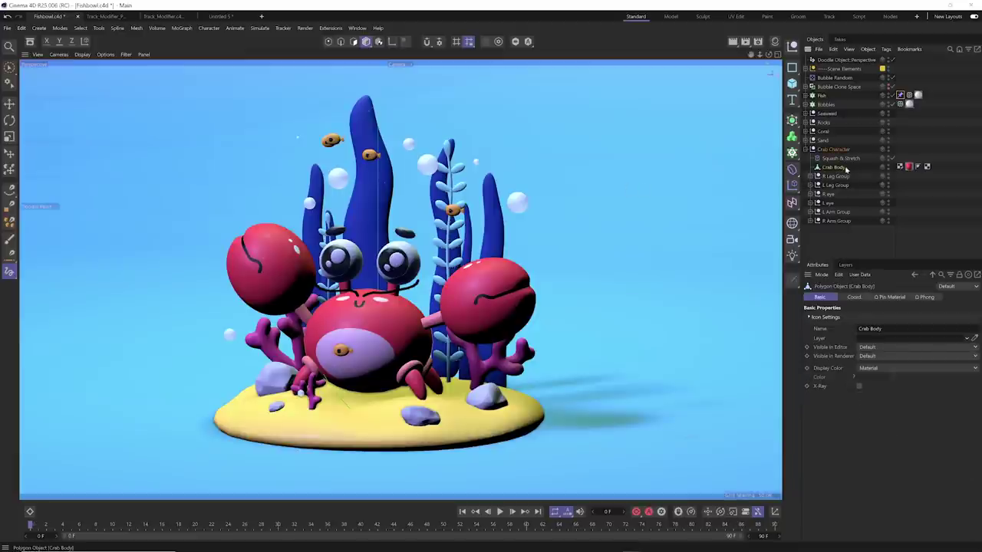
{"action": "left_click", "coordinate": [355, 43]}
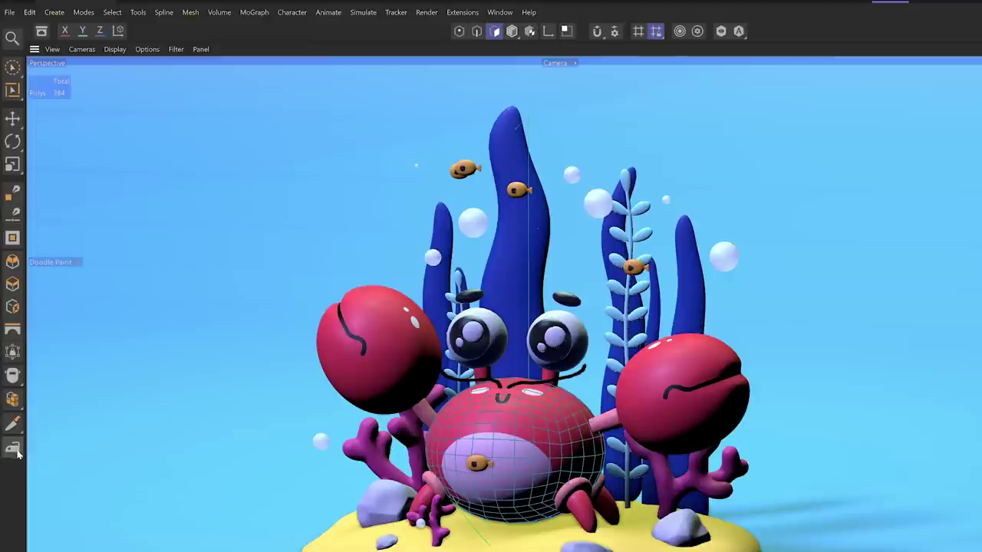
{"action": "left_click", "coordinate": [12, 423]}
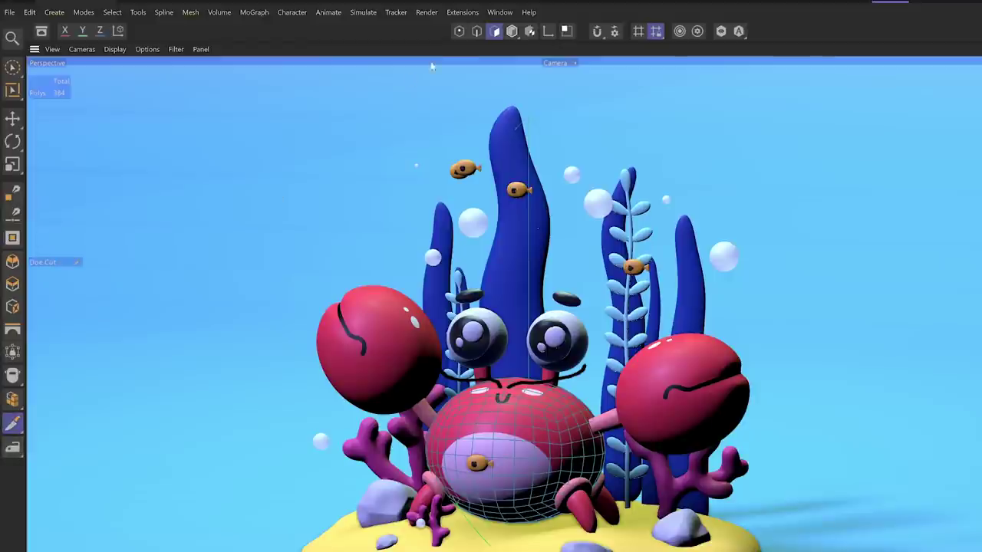
Switch the Crab Body from Edge mode to Point mode and back to Polygon mode to compare the modeling tools offered.
{"action": "left_click", "coordinate": [475, 35]}
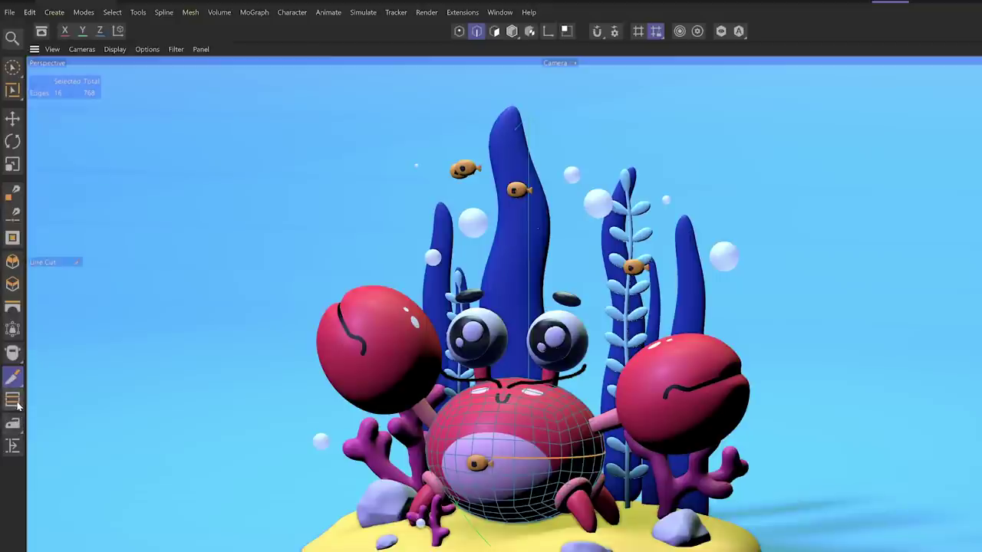
{"action": "left_click", "coordinate": [458, 31]}
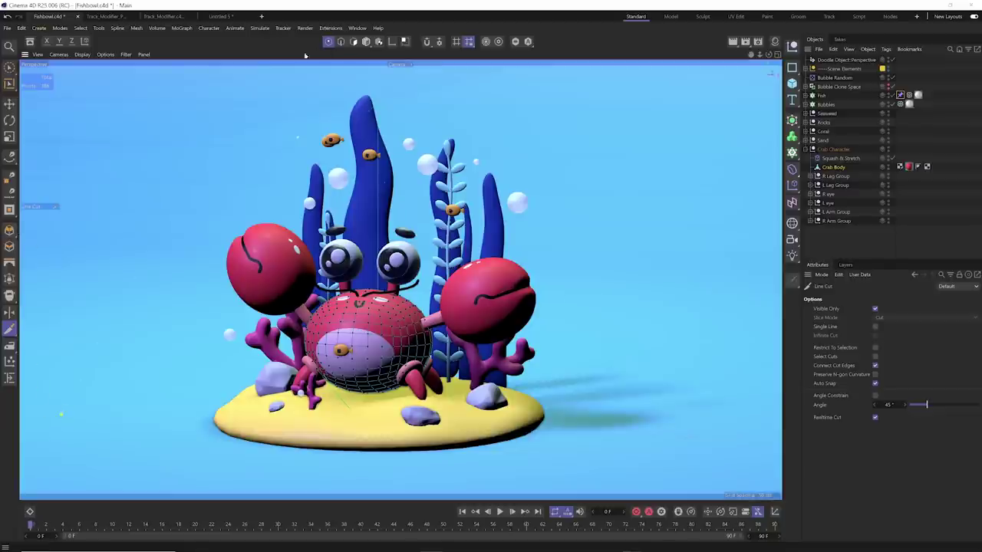
{"action": "left_click", "coordinate": [354, 42]}
Activate the Move tool, try different X offsets for the modeling axis, and reset X to 0 %.
{"action": "key", "text": "e"}
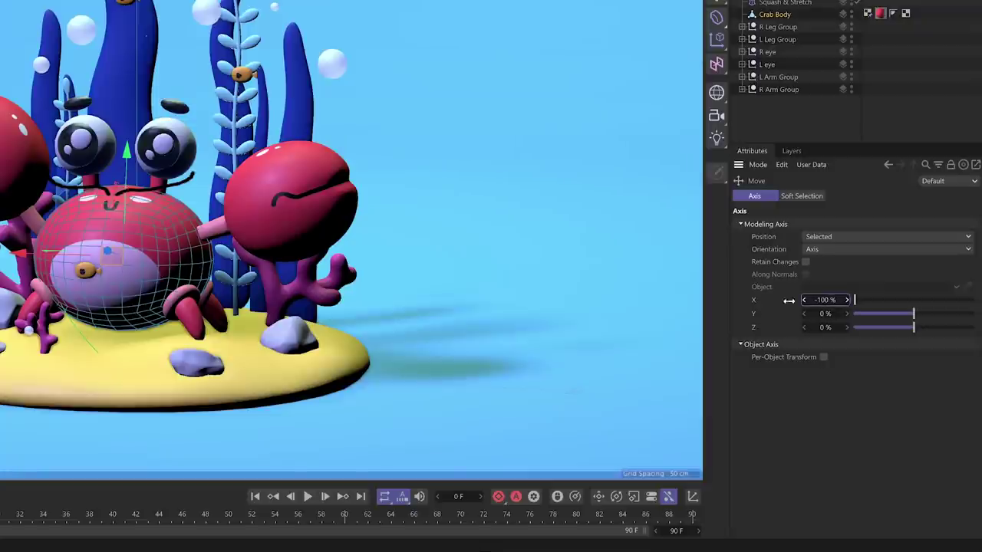
{"action": "left_click_drag", "start_coordinate": [872, 371], "coordinate": [876, 372]}
{"action": "left_click_drag", "start_coordinate": [833, 299], "coordinate": [869, 316]}
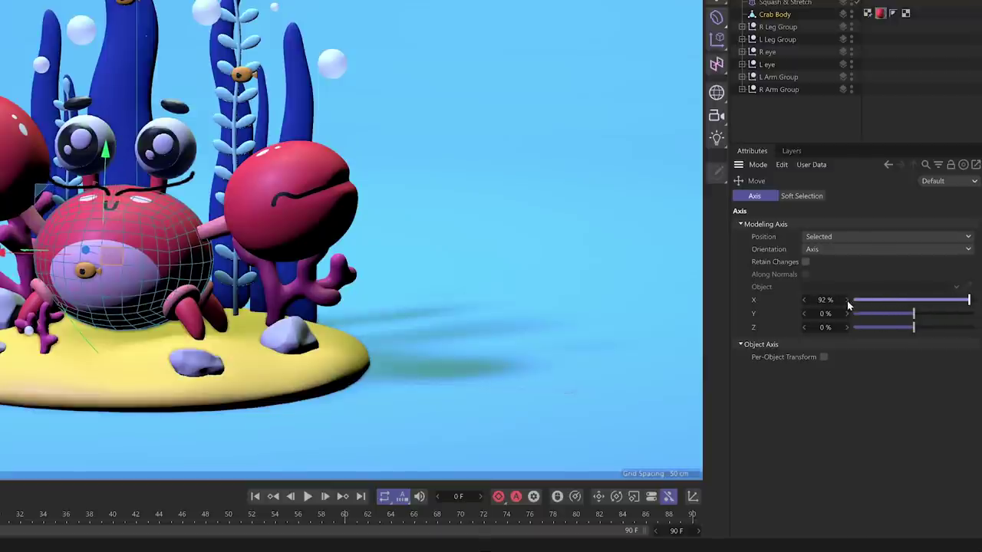
{"action": "right_click", "coordinate": [847, 300], "text": "ctrl"}
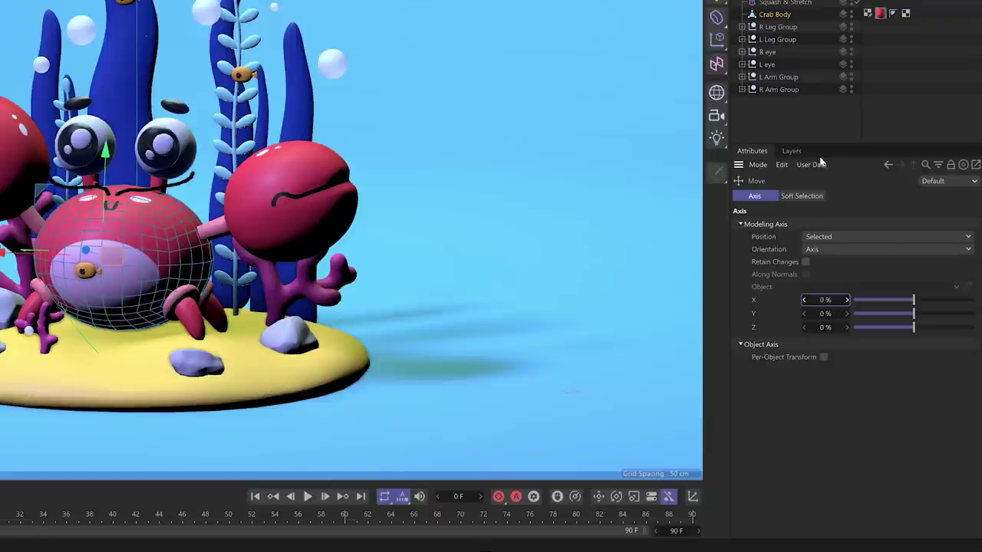
Show the project's layers, add a new layer, and delete both layers.
{"action": "left_click", "coordinate": [792, 152]}
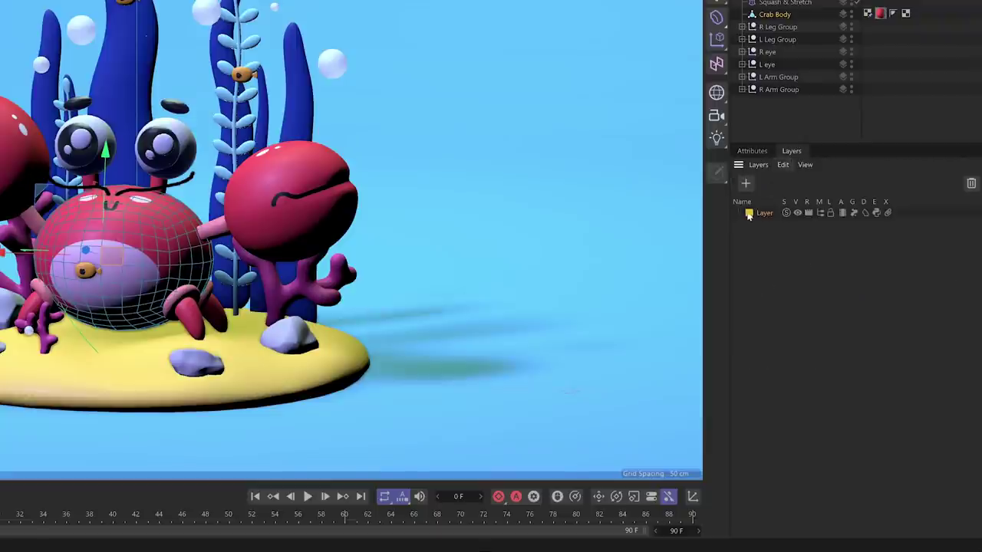
{"action": "left_click", "coordinate": [744, 184]}
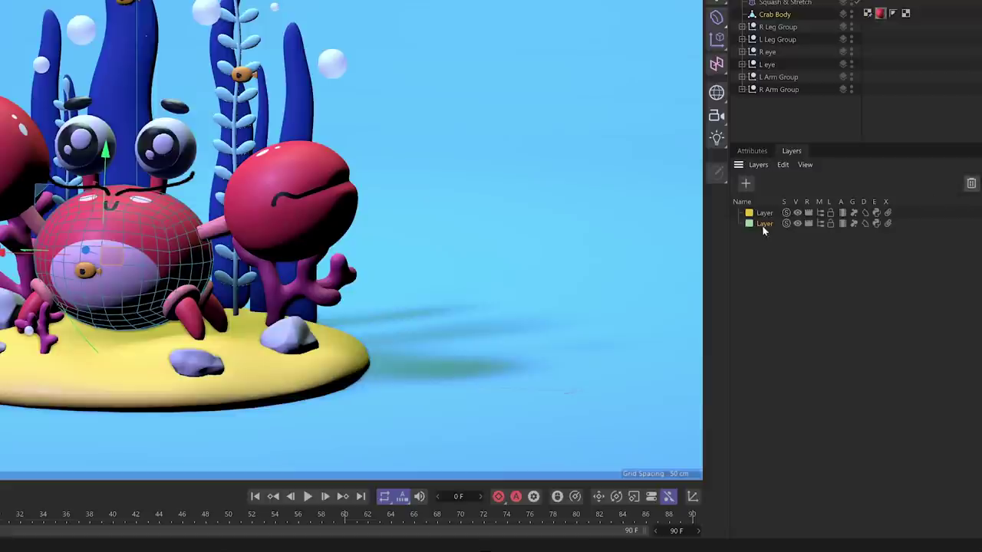
{"action": "key", "text": "Delete"}
{"action": "left_click", "coordinate": [971, 183]}
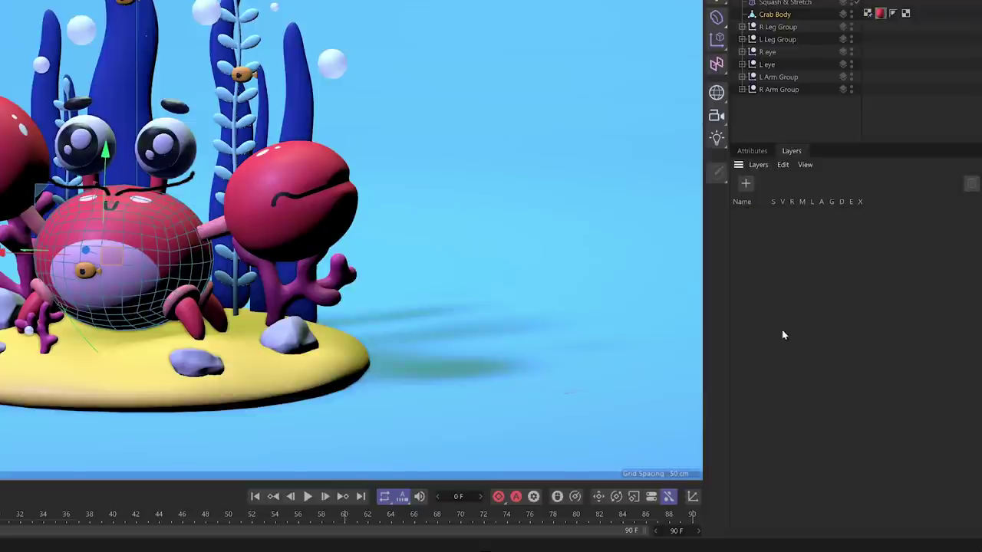
Add four new layers in quick succession and delete the selected layer.
{"action": "left_click", "coordinate": [746, 184]}
{"action": "left_click", "coordinate": [746, 183]}
{"action": "left_click", "coordinate": [746, 184]}
{"action": "left_click", "coordinate": [746, 183]}
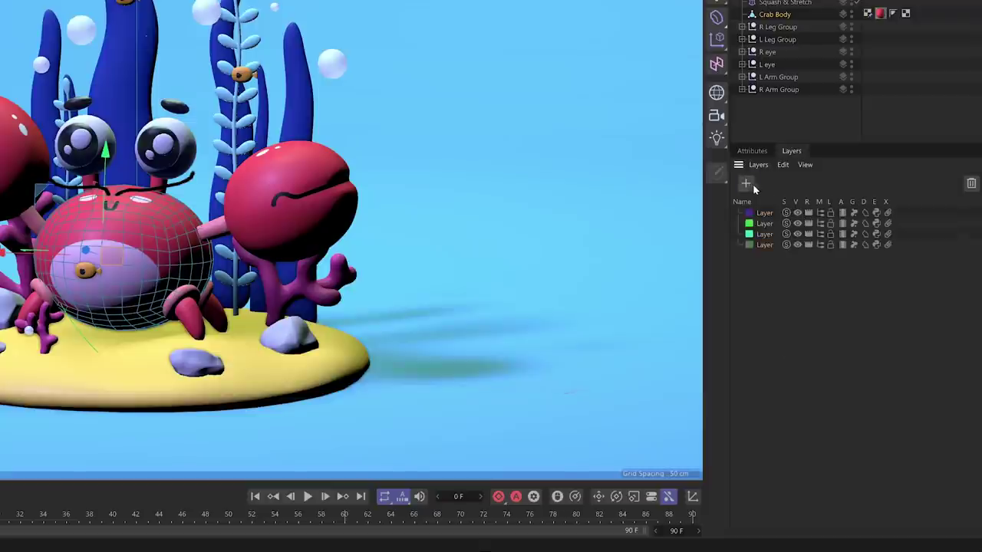
{"action": "left_click", "coordinate": [971, 184]}
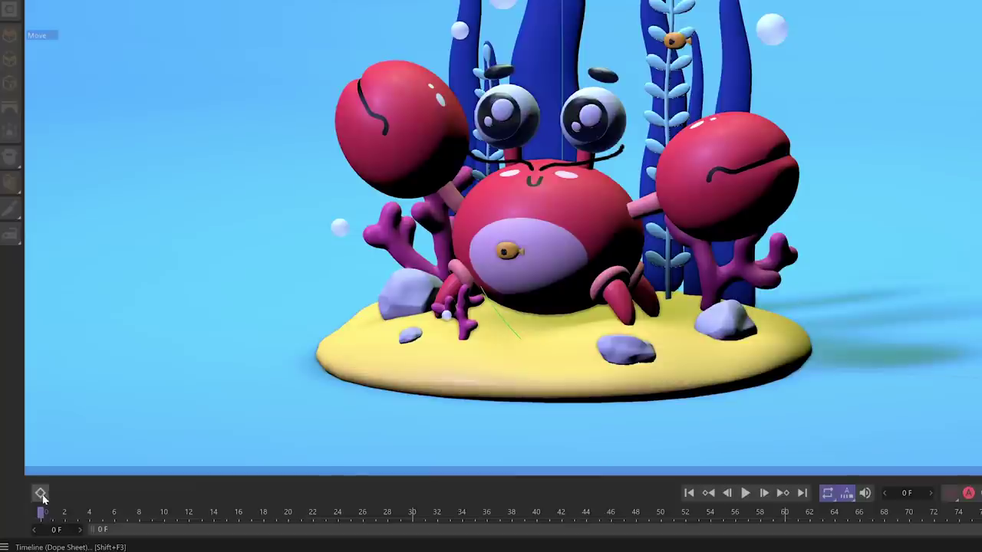
Open the Dope Sheet timeline and switch it to F-Curve mode for the R Leg Group's animation.
{"action": "left_click", "coordinate": [40, 495]}
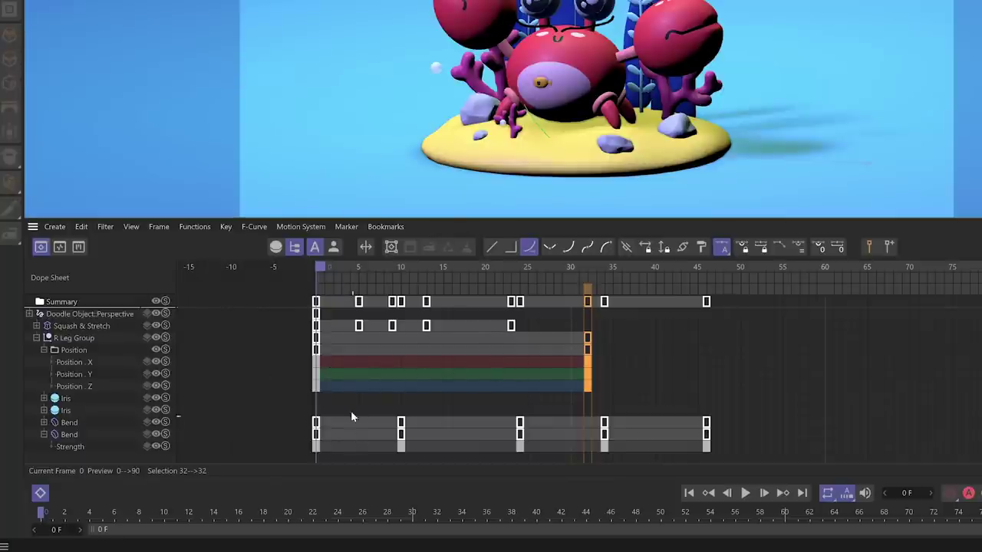
{"action": "left_click", "coordinate": [51, 377]}
{"action": "left_click", "coordinate": [51, 377]}
{"action": "key", "text": "Tab"}
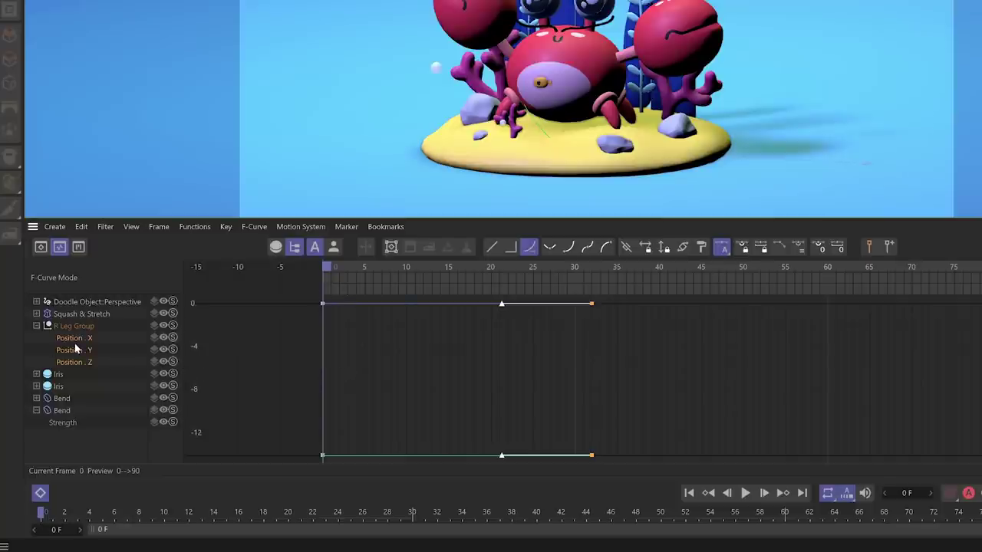
View the R Leg Group's Position tracks in the F-Curve timeline, clear the selection and hide the timeline.
{"action": "left_click", "coordinate": [77, 342]}
{"action": "left_click", "coordinate": [98, 435]}
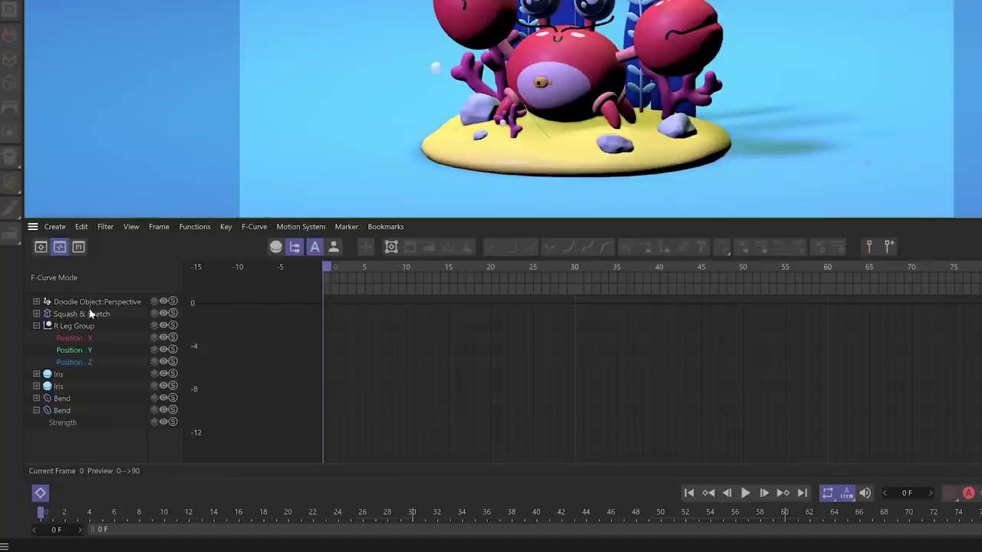
{"action": "key", "text": "shift+F3"}
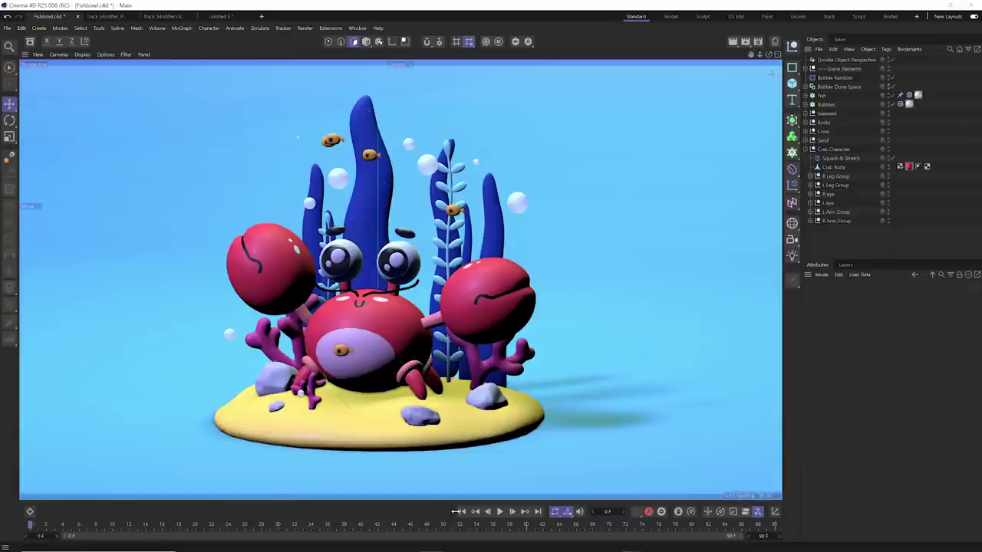
Reposition the playback controls nearer the middle of the timeline bar, and open and close the Cappuccino motion recorder.
{"action": "left_click_drag", "start_coordinate": [458, 512], "coordinate": [247, 512]}
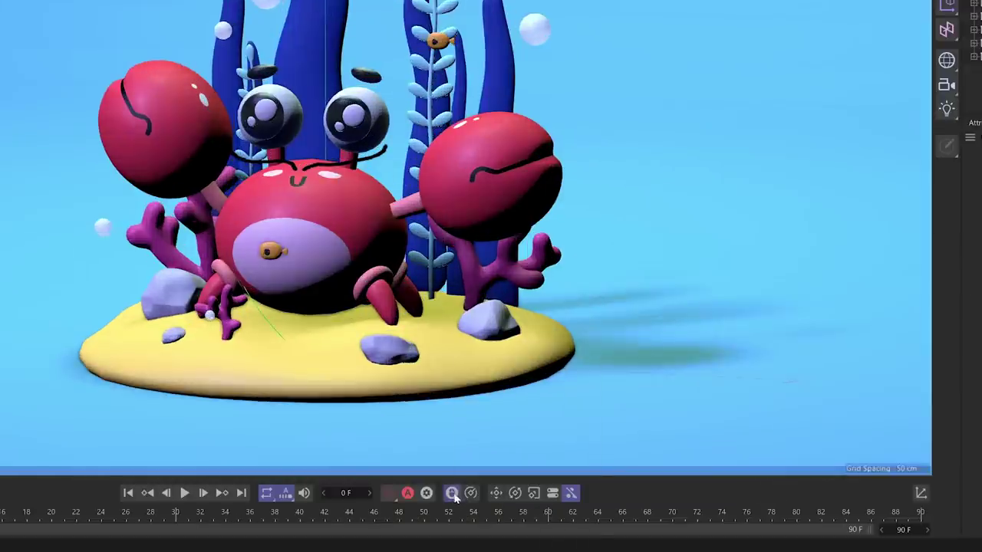
{"action": "left_click", "coordinate": [453, 493]}
{"action": "left_click_drag", "start_coordinate": [498, 367], "coordinate": [564, 191]}
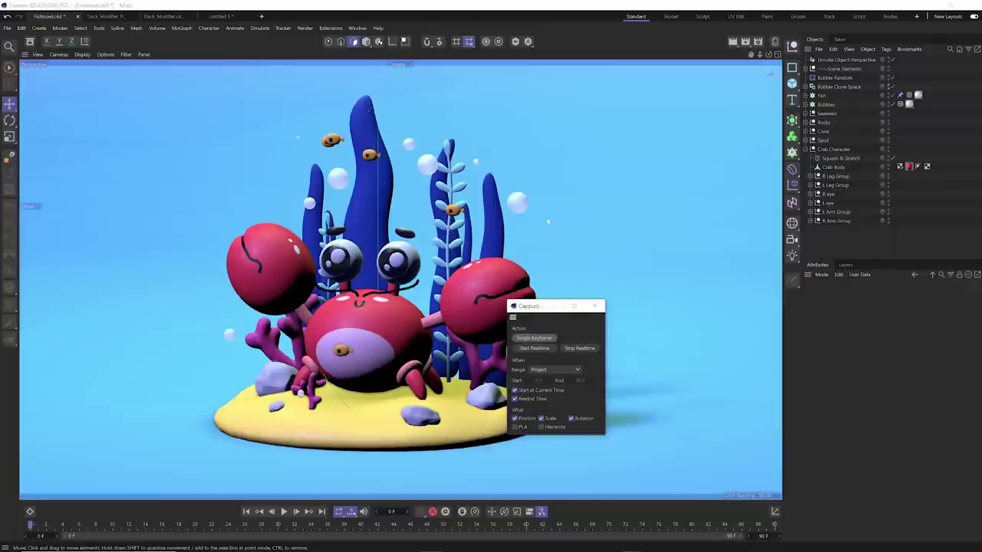
{"action": "left_click", "coordinate": [593, 306]}
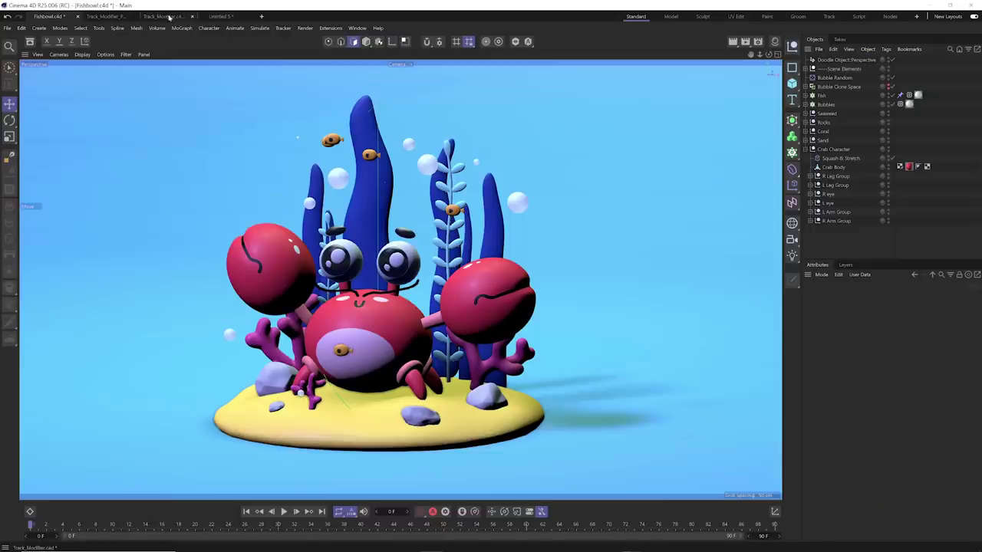
View the Track_Modifier and Track_Modifier_Posterize projects and return to Fishbowl.c4d.
{"action": "left_click", "coordinate": [179, 16]}
{"action": "left_click", "coordinate": [109, 16]}
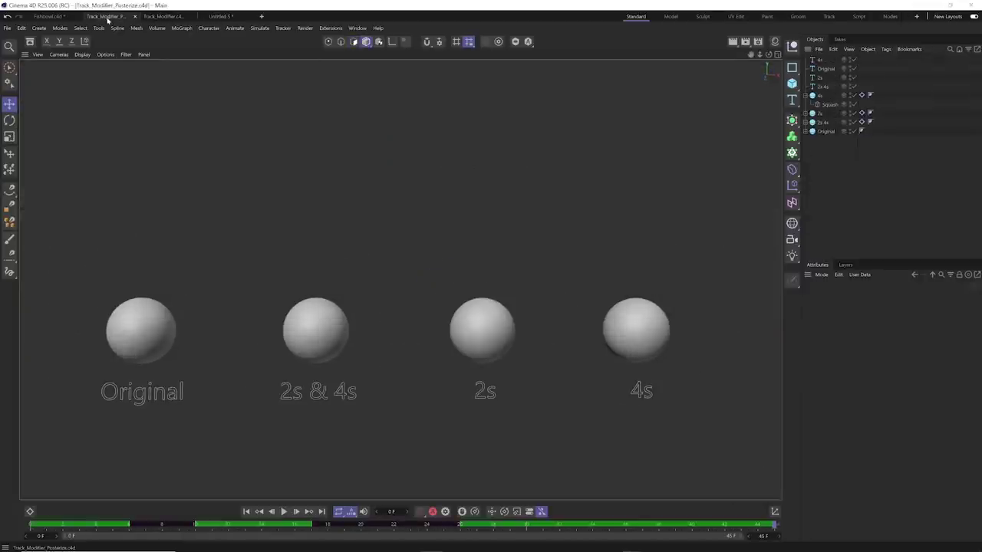
{"action": "left_click", "coordinate": [48, 16]}
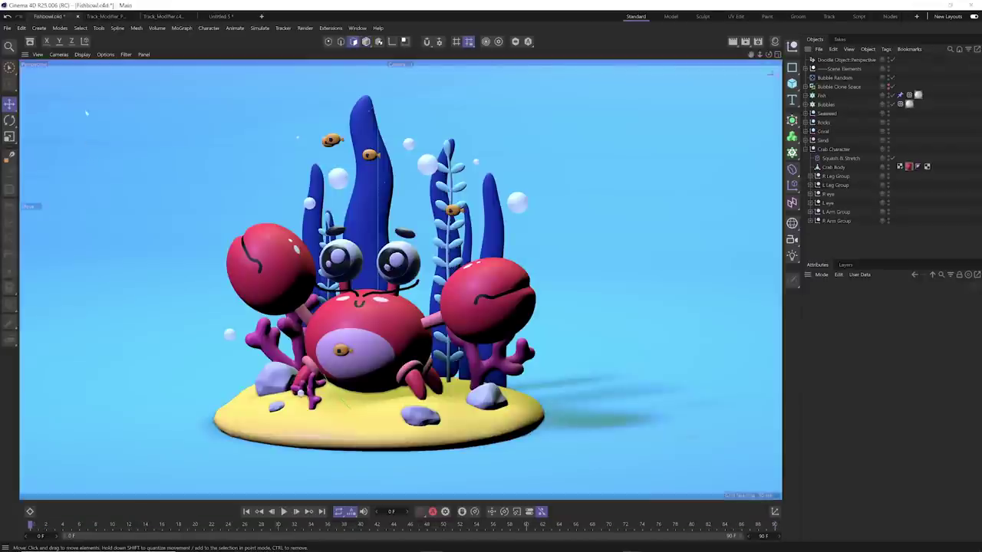
Create a new empty project and close Untitled 5 without saving its changes.
{"action": "left_click", "coordinate": [261, 16]}
{"action": "left_click", "coordinate": [248, 16]}
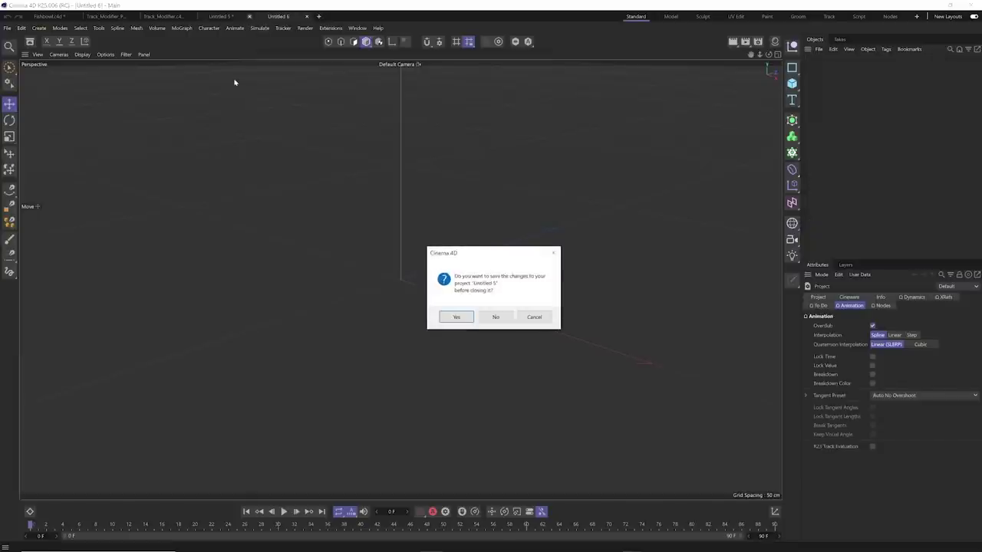
{"action": "left_click", "coordinate": [496, 316]}
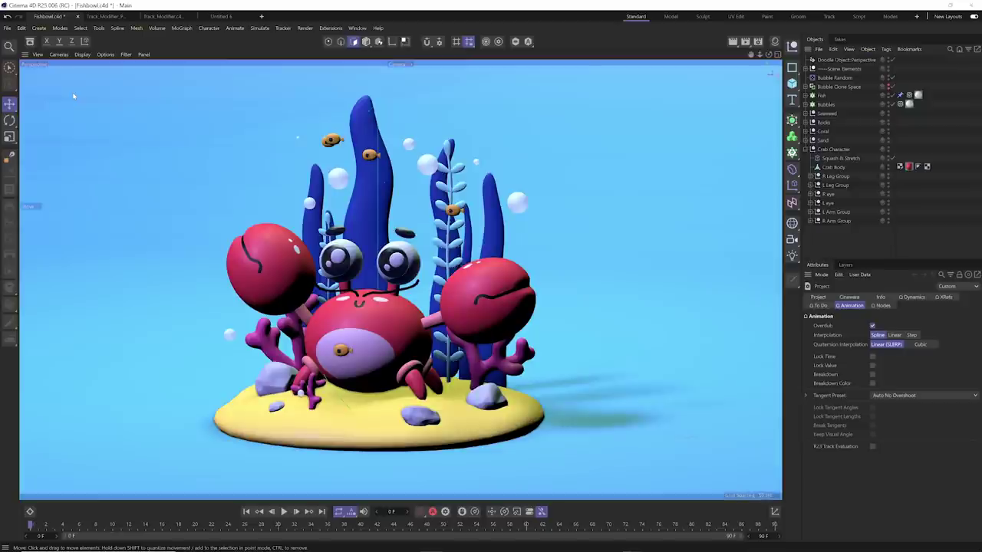
Look over the list of open projects and managers, and the deformer command group.
{"action": "left_click", "coordinate": [358, 29]}
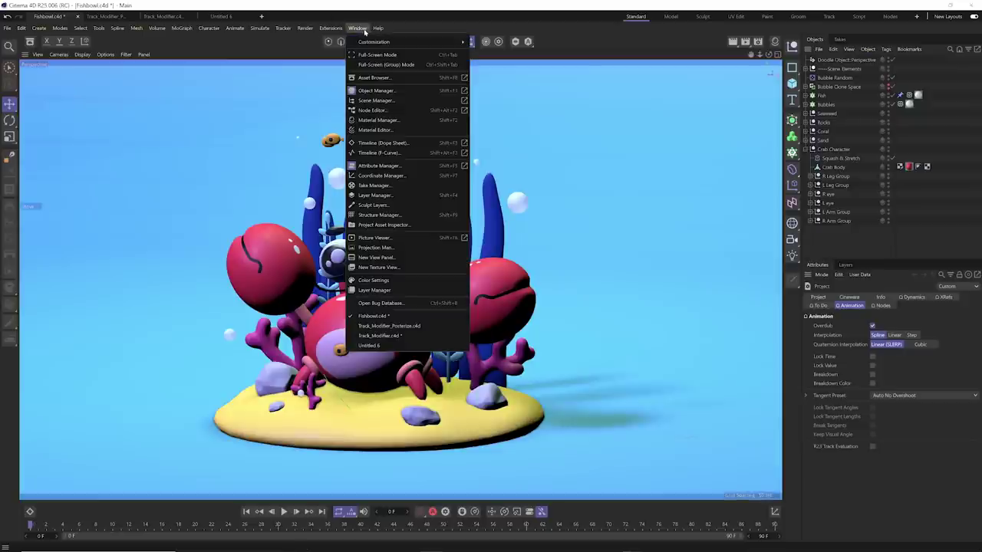
{"action": "left_click", "coordinate": [360, 31]}
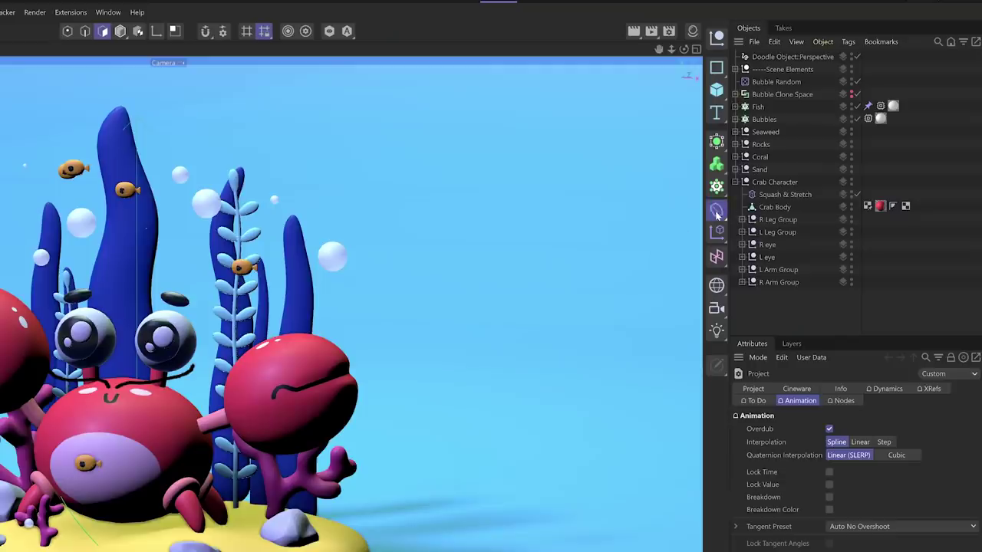
{"action": "left_click", "coordinate": [792, 169]}
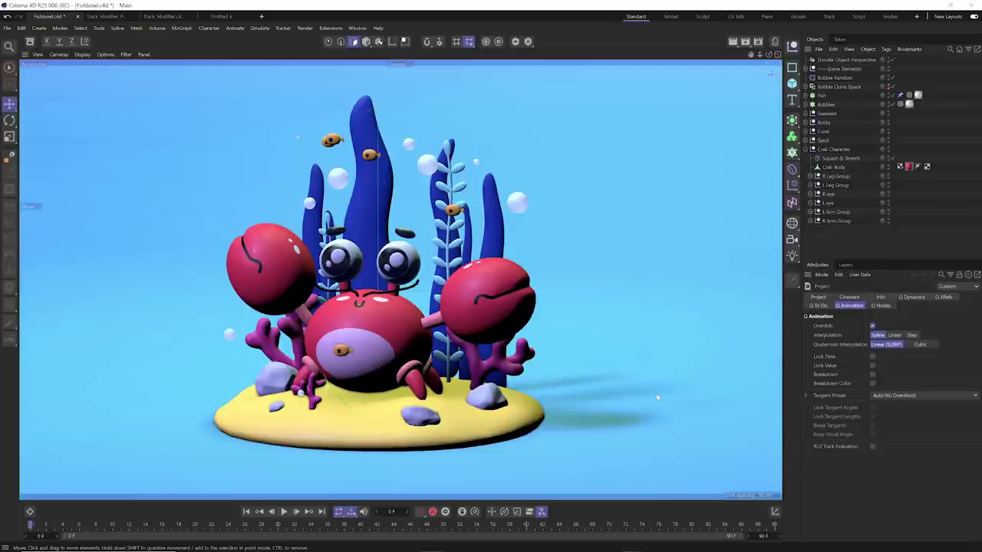
Switch to Model mode and enable snapping.
{"action": "left_click", "coordinate": [366, 42]}
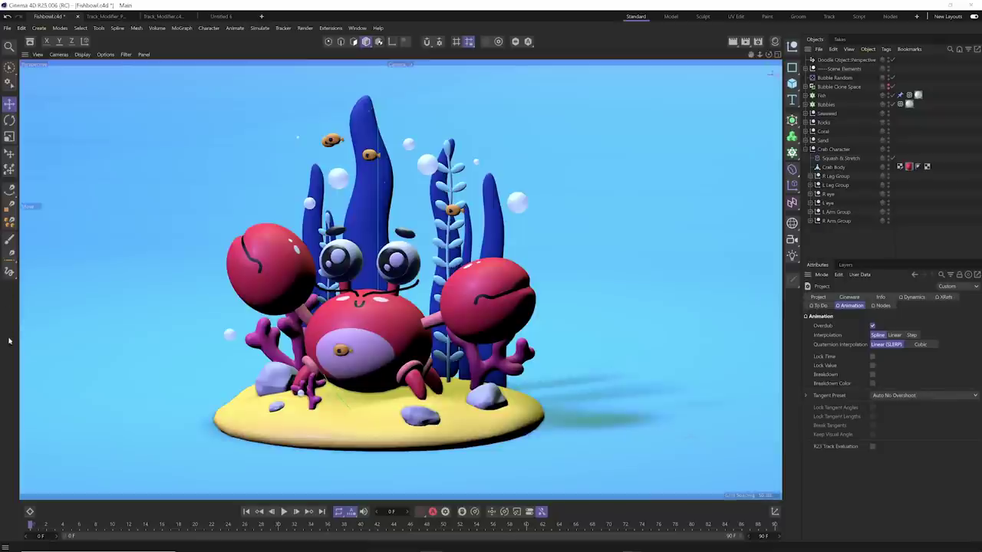
{"action": "left_click", "coordinate": [427, 43]}
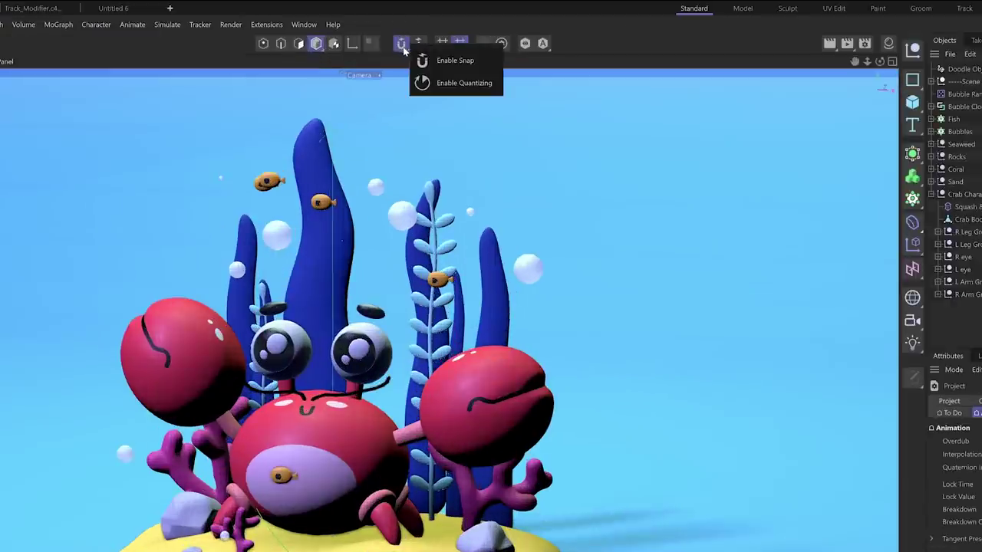
{"action": "left_click", "coordinate": [422, 60]}
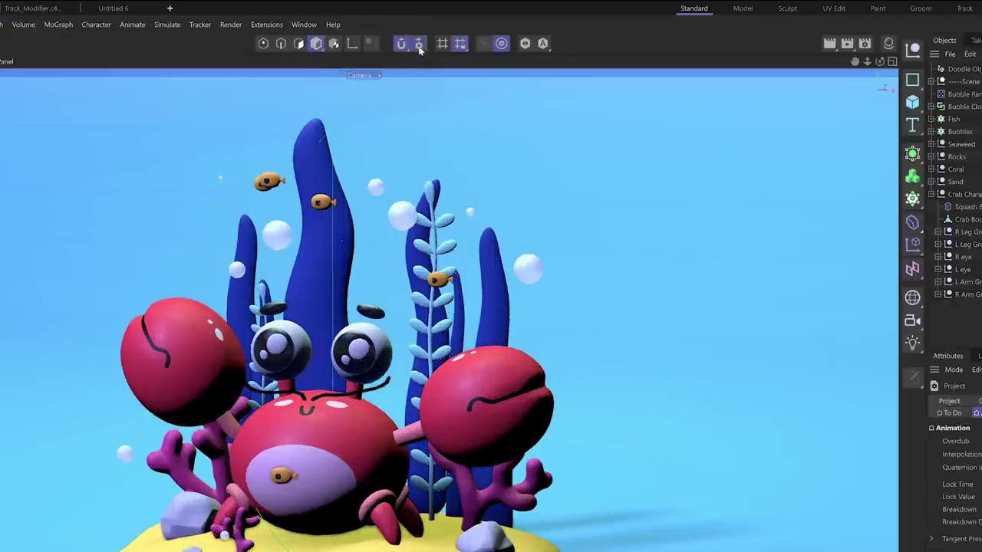
Check the Snap settings with their Point, Edge and Polygon options, and turn snapping off.
{"action": "left_click", "coordinate": [419, 43]}
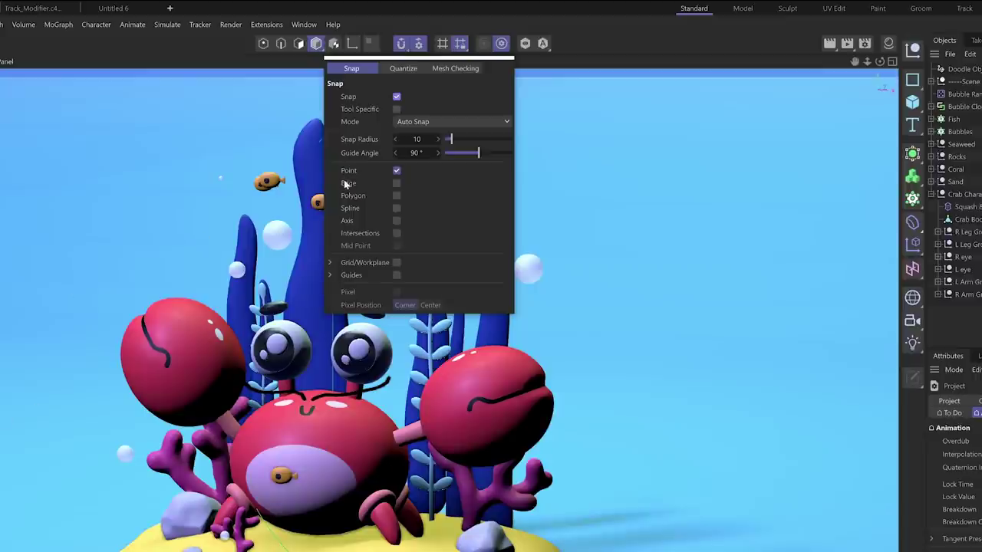
{"action": "left_click", "coordinate": [418, 44]}
{"action": "key", "text": "shift+s"}
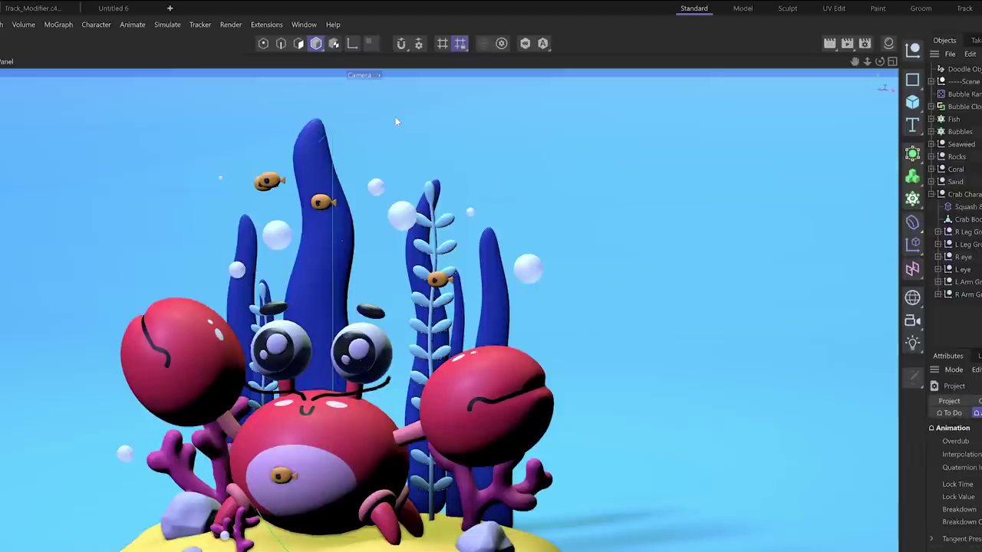
Examine the workplane and Viewport Solo commands, including Viewport Solo Hierarchy and Viewport Solo Automatic.
{"action": "left_click", "coordinate": [458, 45]}
{"action": "left_click", "coordinate": [543, 44]}
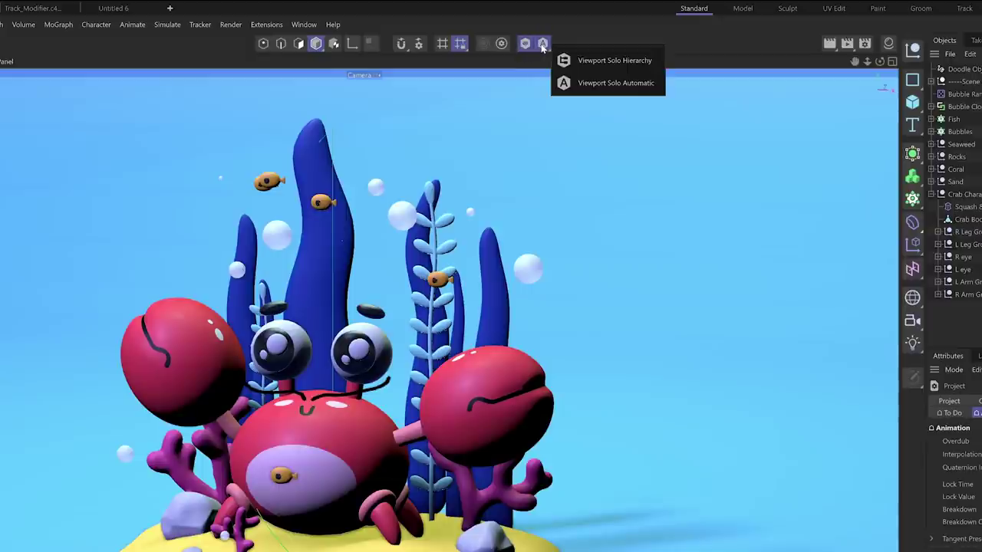
{"action": "left_click", "coordinate": [638, 84]}
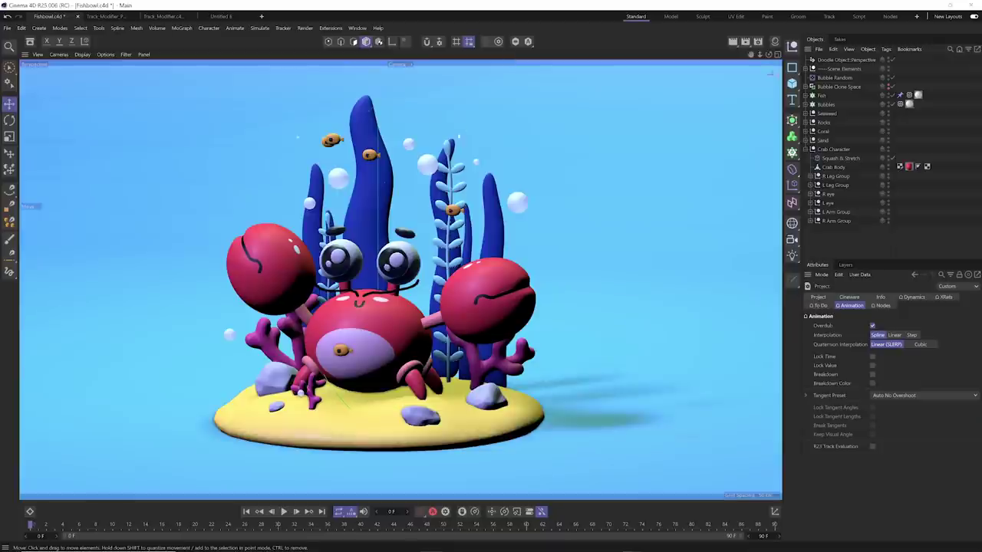
Show the Dope Sheet timeline below the Fishbowl scene and hide it again.
{"action": "left_click", "coordinate": [30, 512]}
{"action": "left_click", "coordinate": [30, 511]}
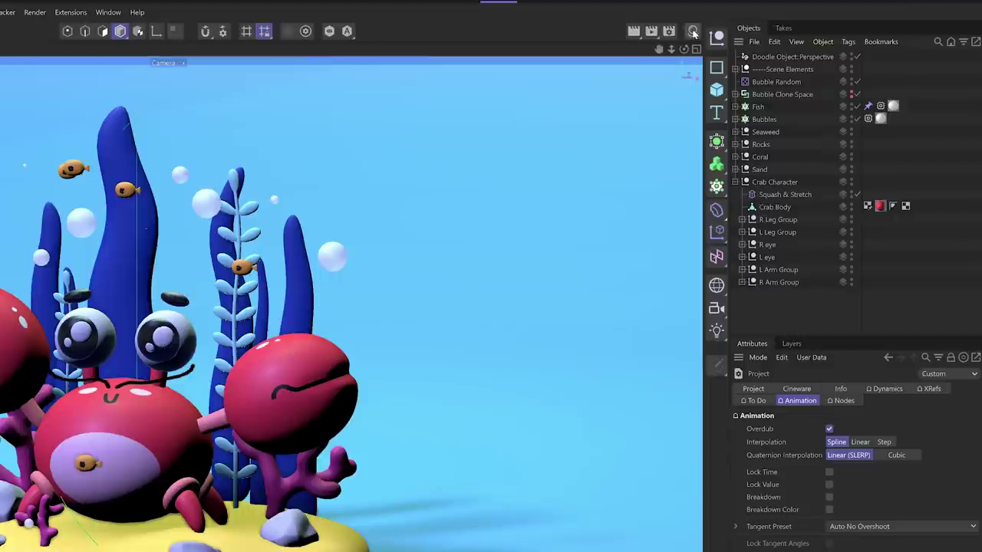
Show the Material Manager, select the Glass material, and try larger material thumbnails before returning to the compact list.
{"action": "left_click", "coordinate": [693, 32]}
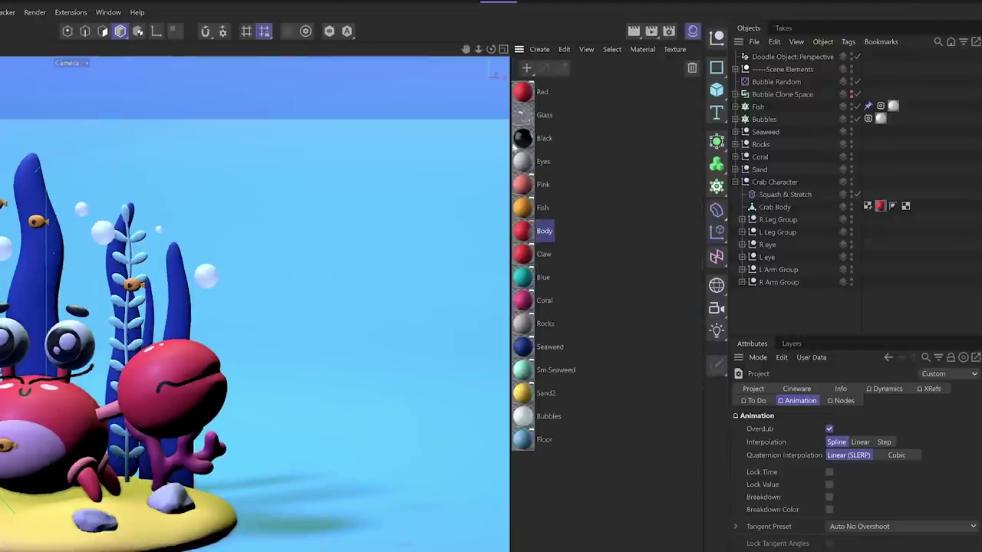
{"action": "left_click", "coordinate": [601, 114]}
{"action": "scroll", "coordinate": [601, 117], "scroll_direction": "up", "scroll_amount": 2, "text": "ctrl"}
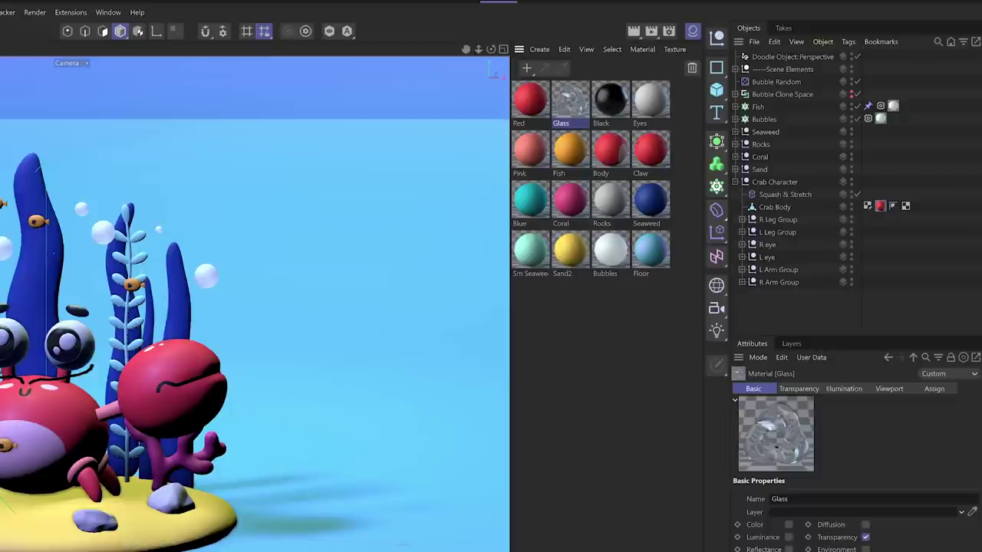
{"action": "scroll", "coordinate": [601, 117], "scroll_direction": "down", "scroll_amount": 2, "text": "ctrl"}
{"action": "scroll", "coordinate": [600, 116], "scroll_direction": "up", "scroll_amount": 3, "text": "ctrl"}
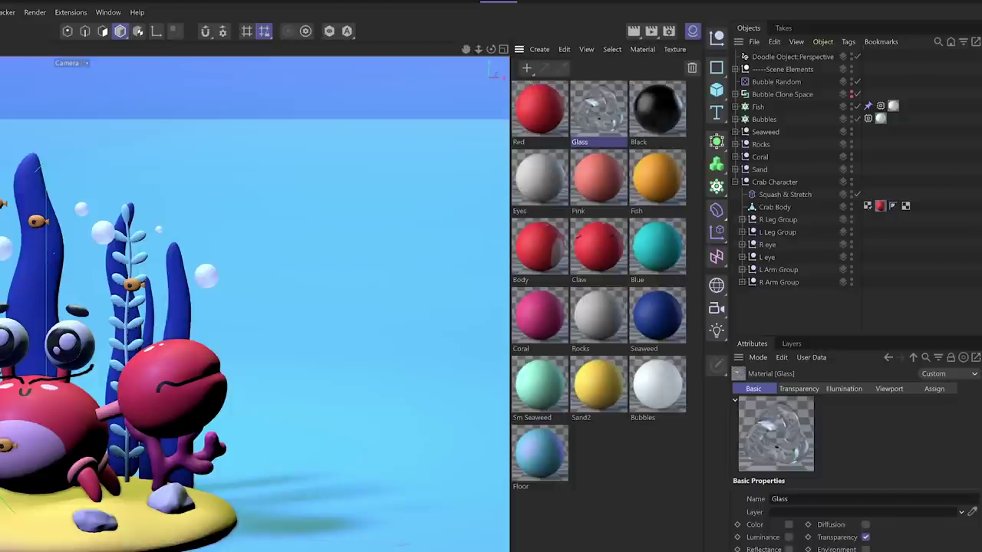
{"action": "scroll", "coordinate": [601, 117], "scroll_direction": "down", "scroll_amount": 2, "text": "ctrl"}
{"action": "scroll", "coordinate": [600, 116], "scroll_direction": "up", "scroll_amount": 1, "text": "ctrl"}
{"action": "scroll", "coordinate": [601, 116], "scroll_direction": "down", "scroll_amount": 1, "text": "ctrl"}
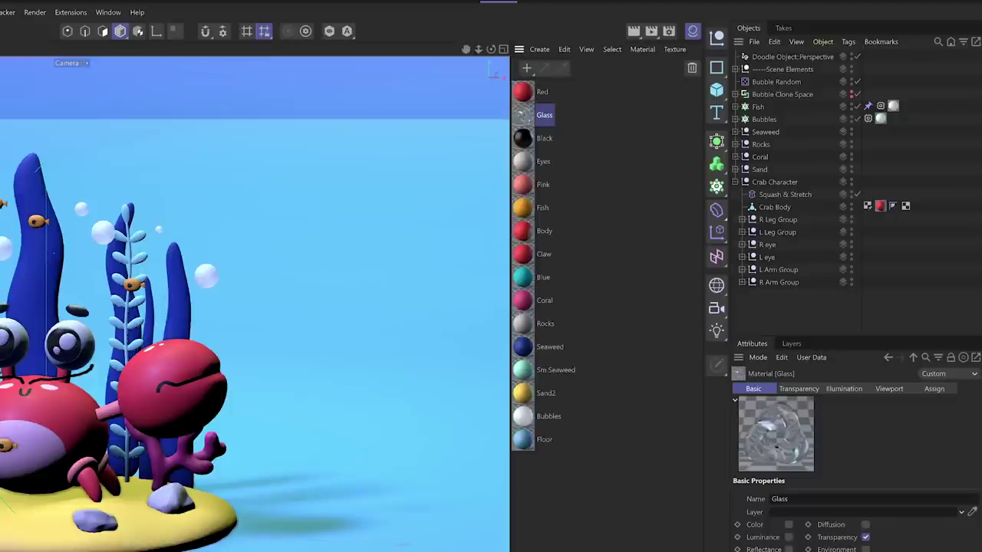
{"action": "scroll", "coordinate": [600, 117], "scroll_direction": "down", "scroll_amount": 1, "text": "ctrl"}
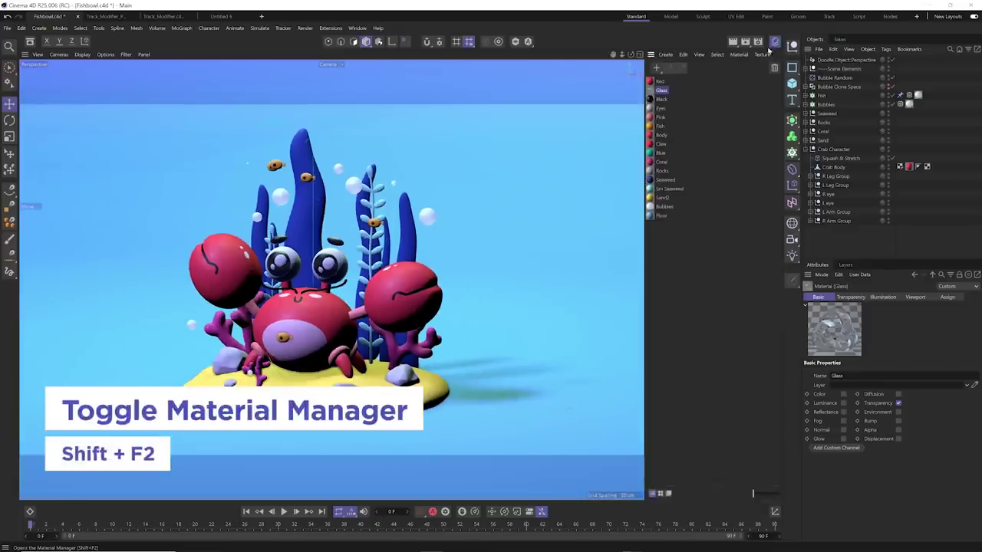
Toggle the Material Manager and leave it hidden.
{"action": "left_click", "coordinate": [771, 45]}
{"action": "left_click", "coordinate": [772, 45]}
{"action": "left_click", "coordinate": [772, 44]}
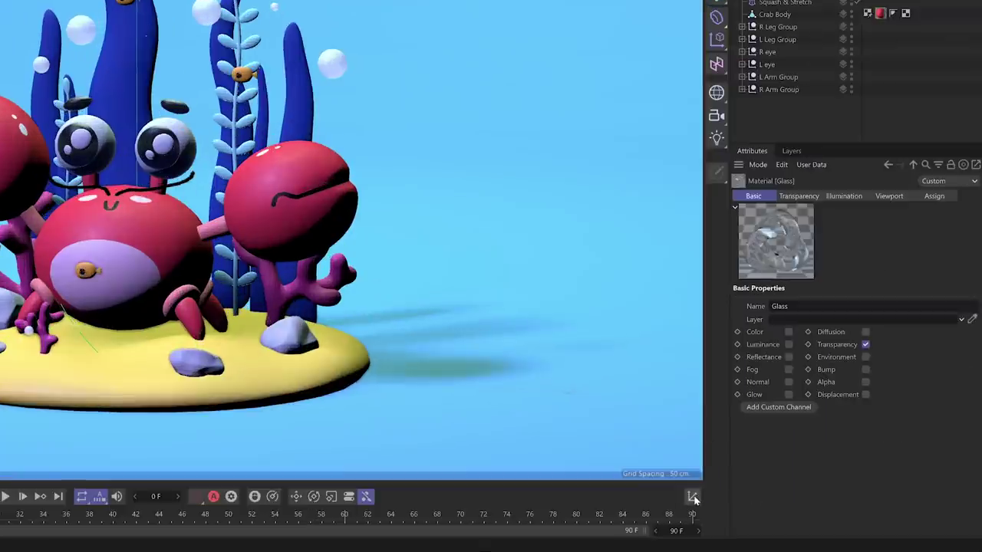
Show the Coordinates Manager below the attributes and select the Crab Body object.
{"action": "left_click", "coordinate": [692, 498]}
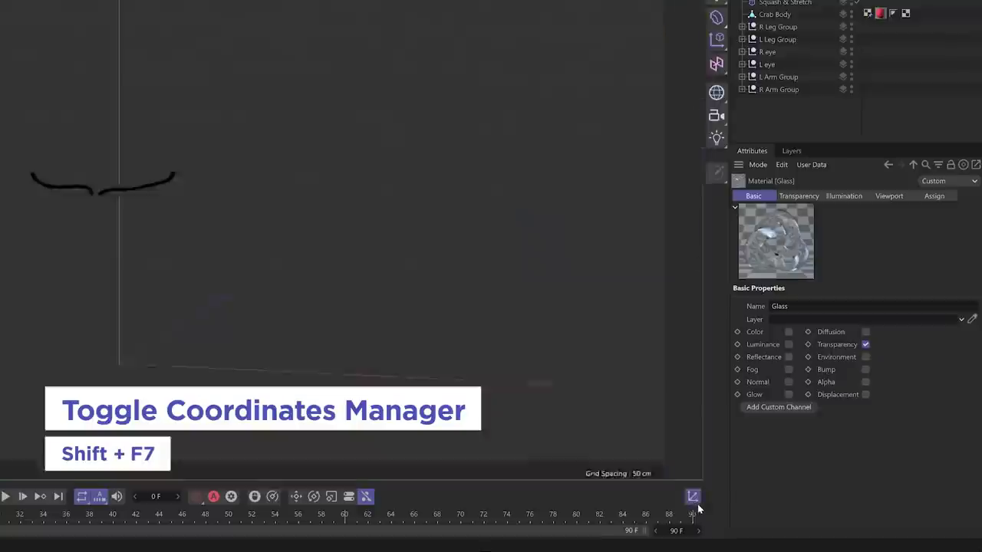
{"action": "left_click_drag", "start_coordinate": [759, 482], "coordinate": [752, 466]}
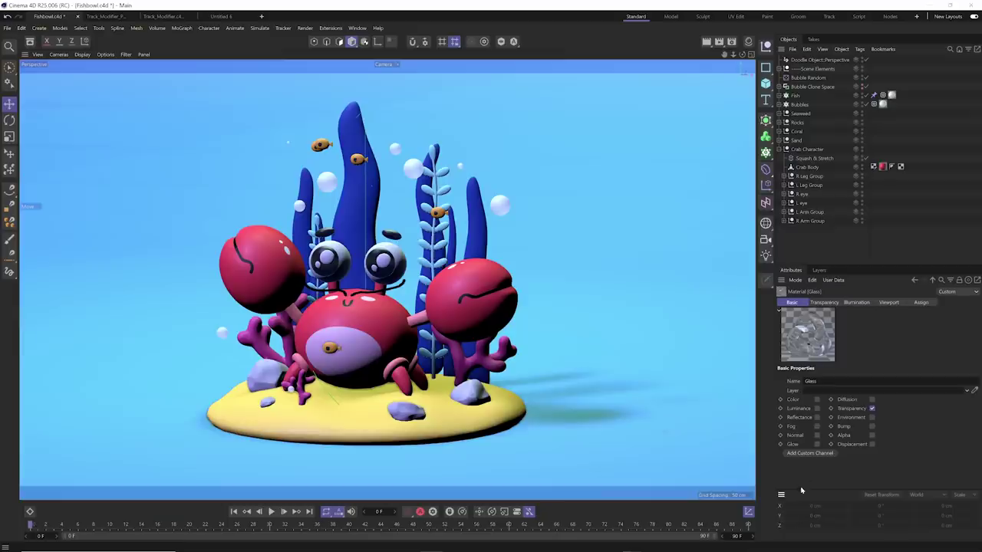
{"action": "left_click", "coordinate": [807, 167]}
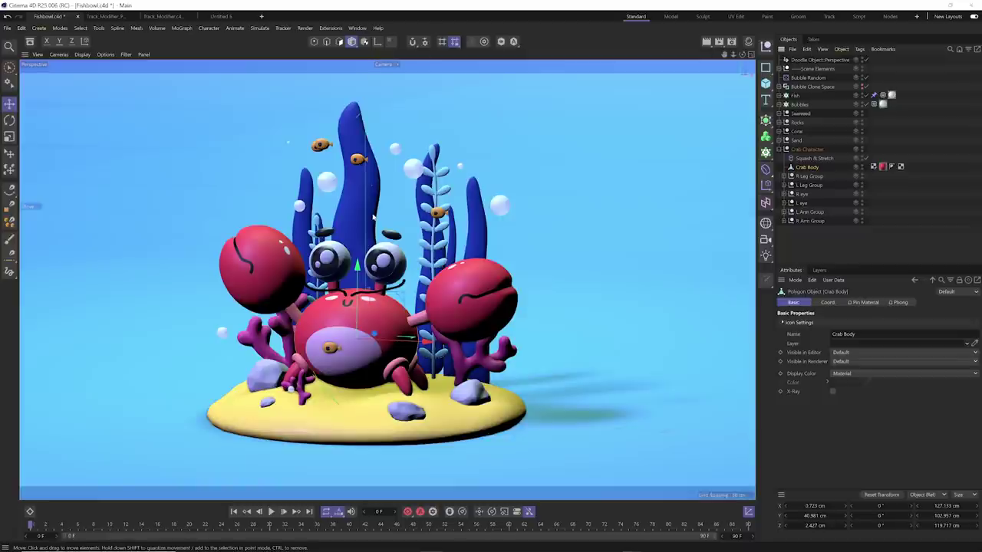
Find the Reset Transform command in the Commander and add it to the palette beside the axis locks.
{"action": "key", "text": "shift+c"}
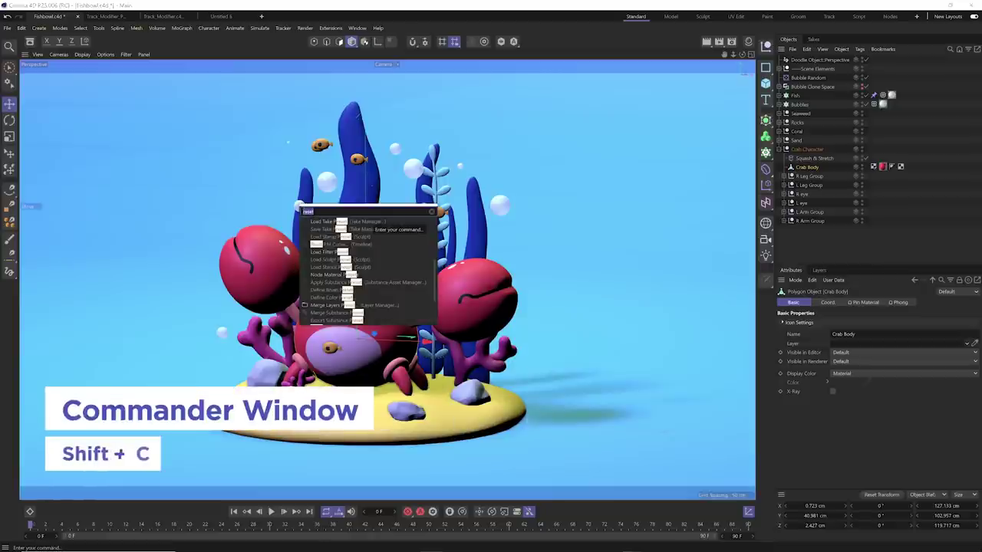
{"action": "type", "text": "preset"}
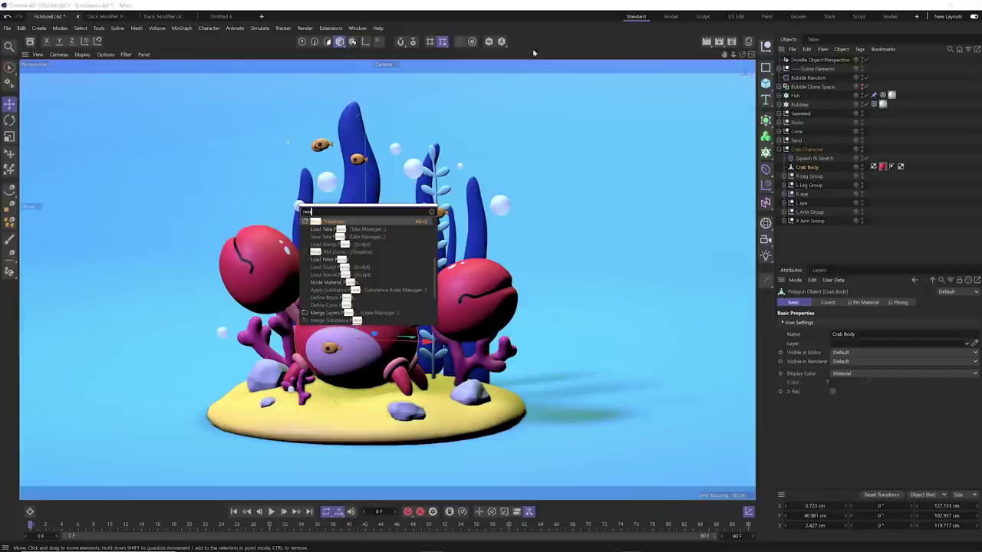
{"action": "key", "text": "Escape"}
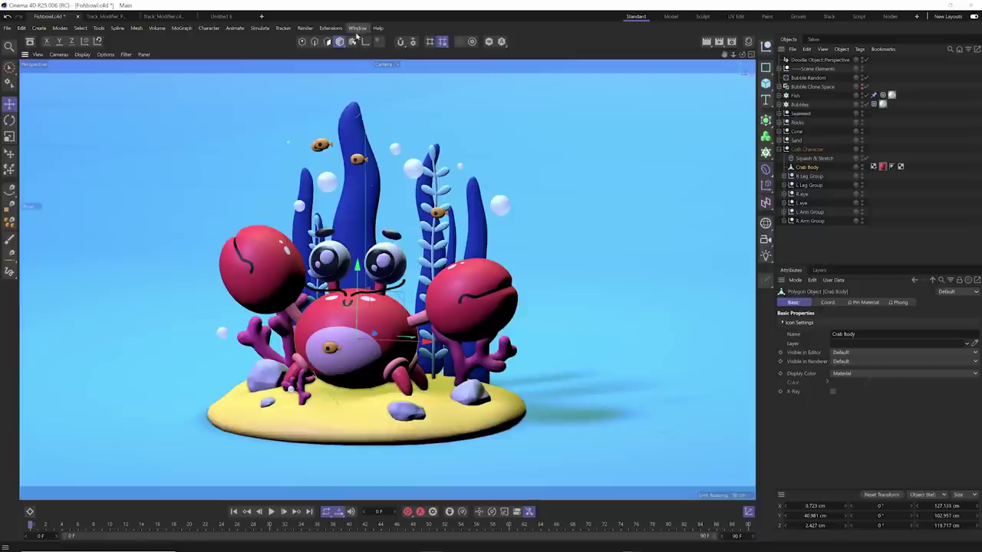
Set the icon size of the palette above the viewport to Large Icons.
{"action": "right_click", "coordinate": [515, 42]}
{"action": "mouse_move", "coordinate": [573, 175]}
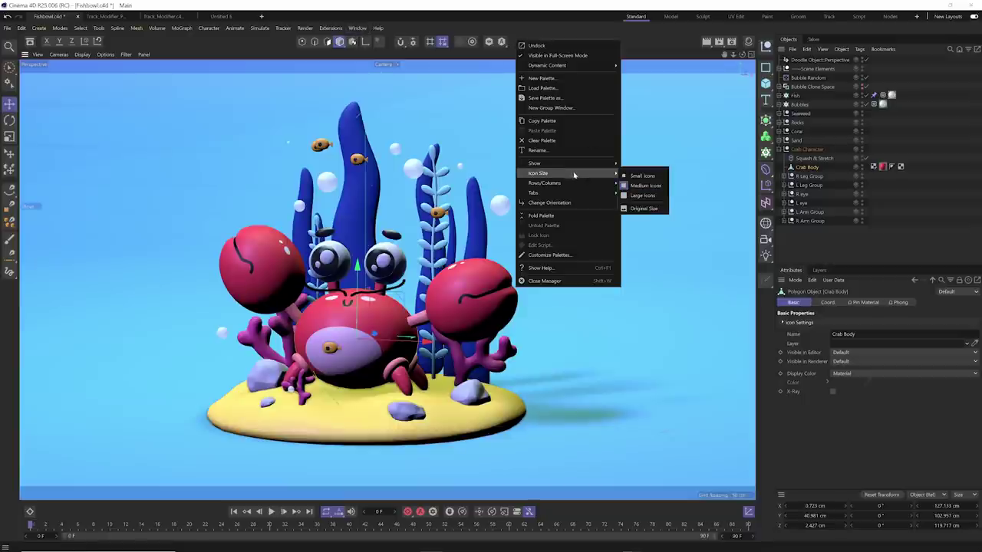
{"action": "left_click", "coordinate": [643, 195]}
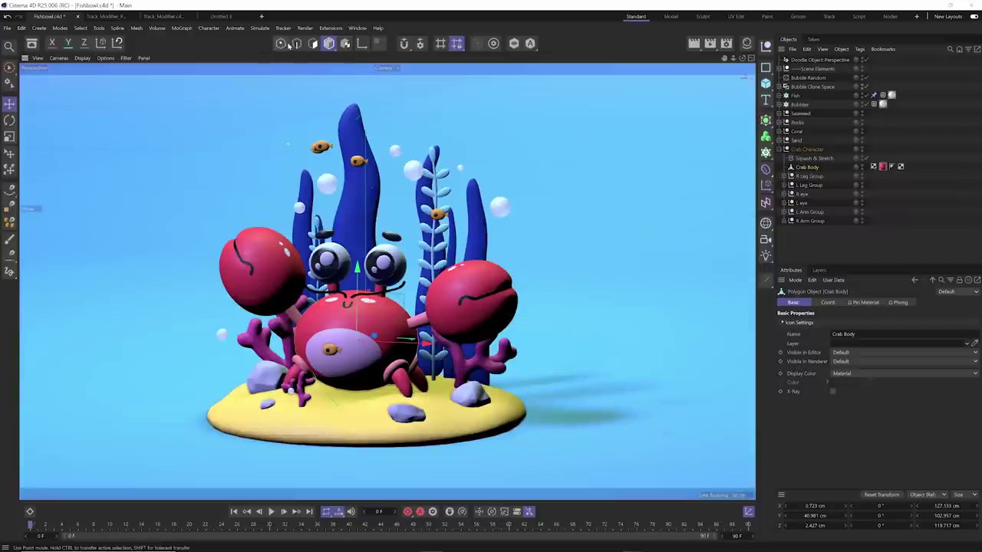
Examine the Customization commands for saving a layout, including Save as Startup Layout and Save Layout as.
{"action": "left_click", "coordinate": [358, 29]}
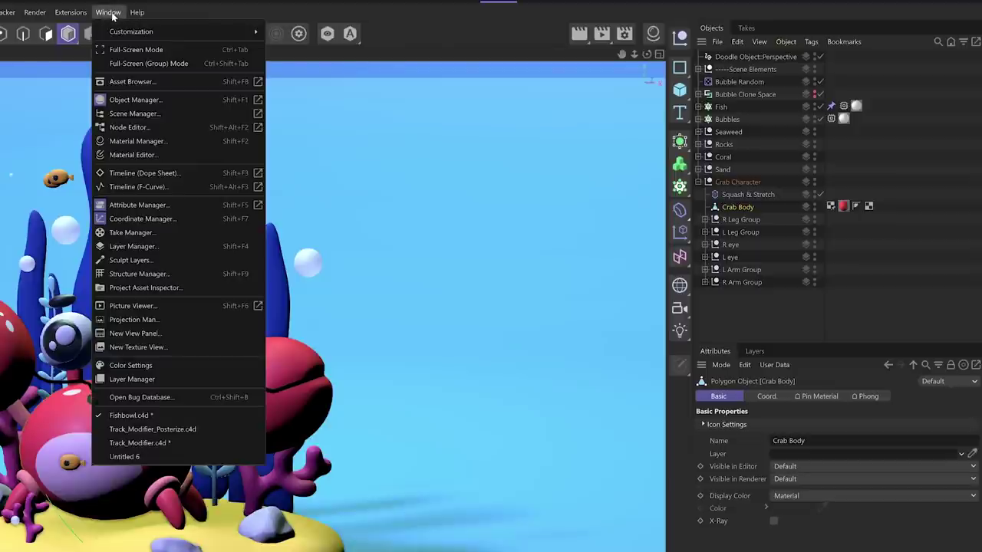
{"action": "mouse_move", "coordinate": [358, 42]}
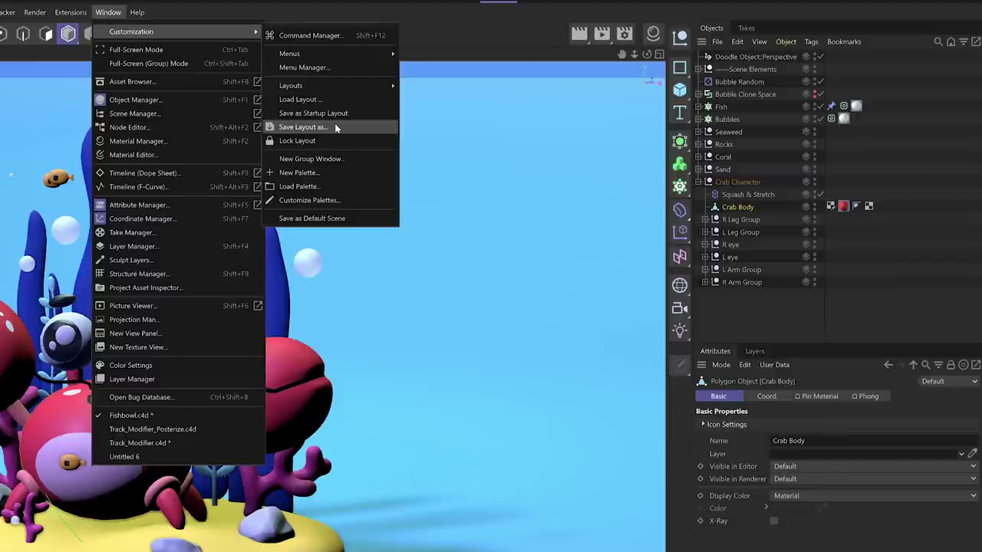
{"action": "key", "text": "Escape"}
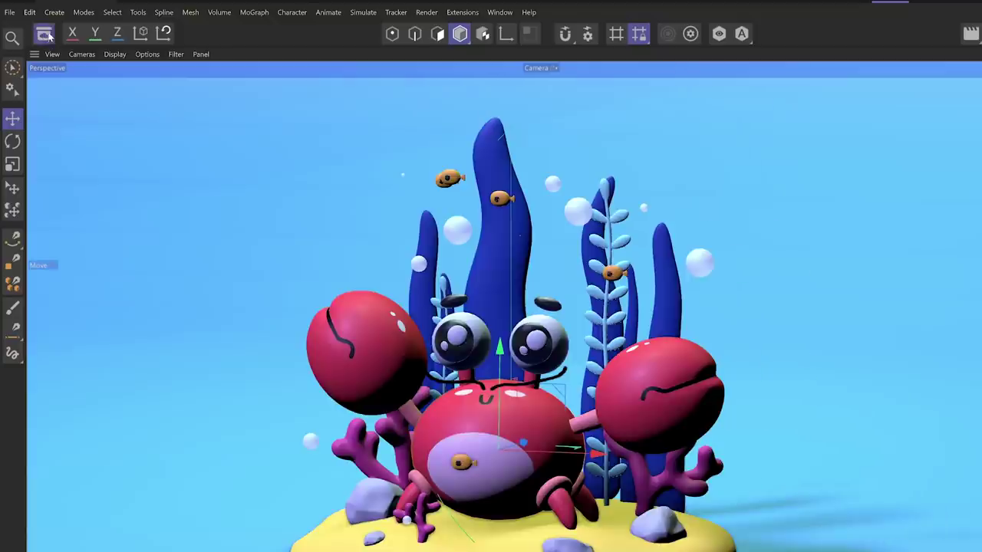
Show the Asset Browser beside the Fishbowl scene and hide it again.
{"action": "left_click", "coordinate": [33, 44]}
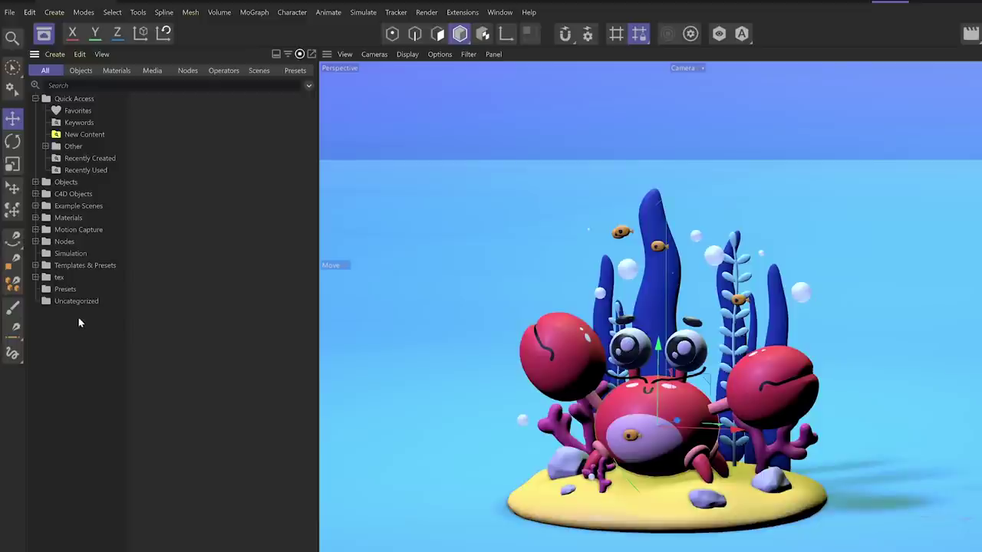
{"action": "left_click", "coordinate": [44, 35]}
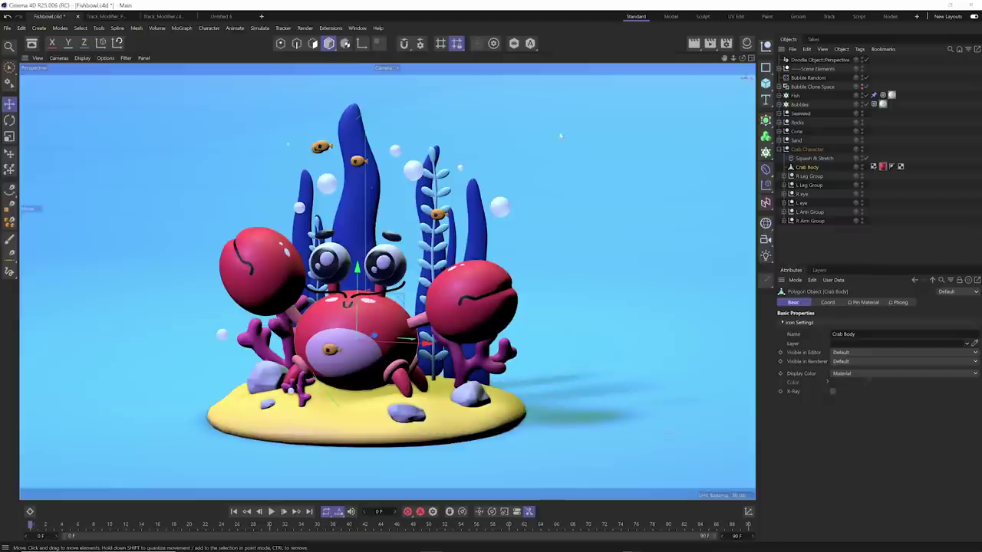
Switch to the Track_Modifier project and select the Original sphere.
{"action": "left_click", "coordinate": [884, 18]}
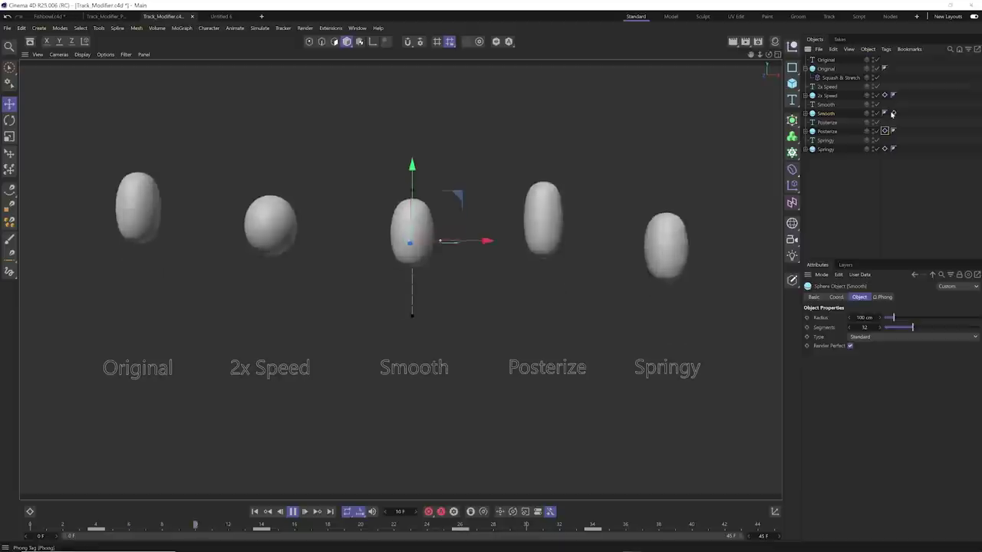
{"action": "left_click", "coordinate": [454, 285]}
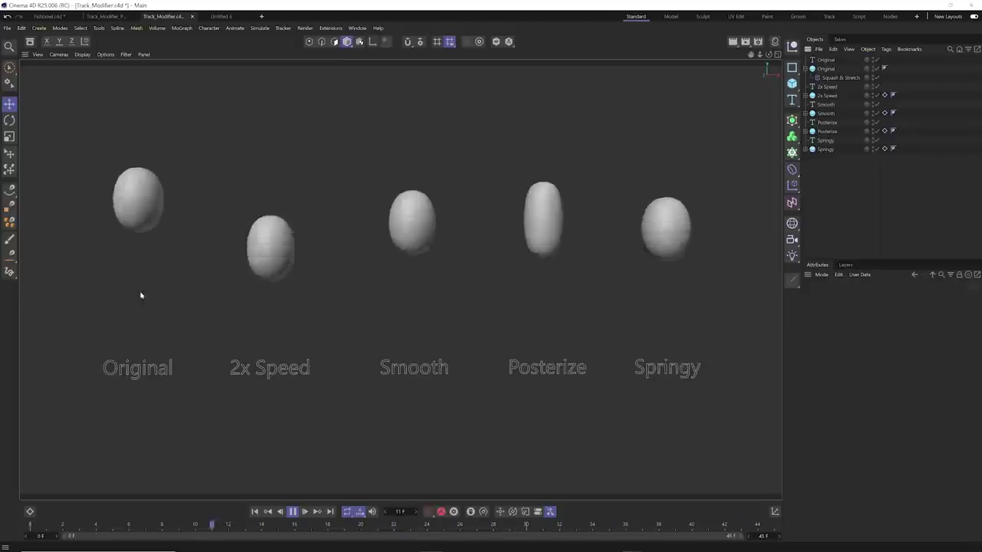
{"action": "left_click", "coordinate": [147, 324]}
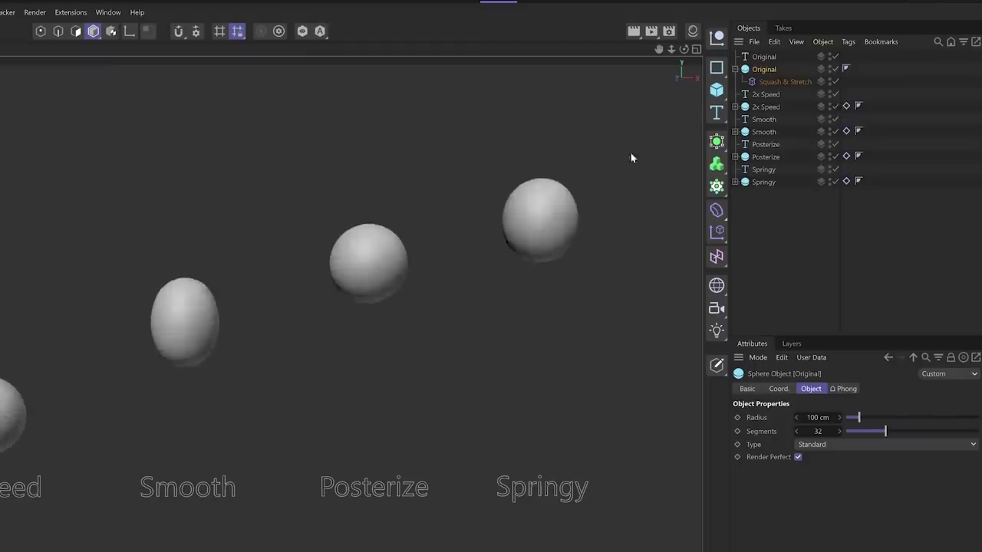
Check the Track Modifier tags on the 2x Speed, Smooth, Posterize and Springy spheres, and clear the selection.
{"action": "left_click", "coordinate": [846, 106]}
{"action": "left_click", "coordinate": [846, 131]}
{"action": "left_click", "coordinate": [847, 157]}
{"action": "left_click", "coordinate": [846, 181]}
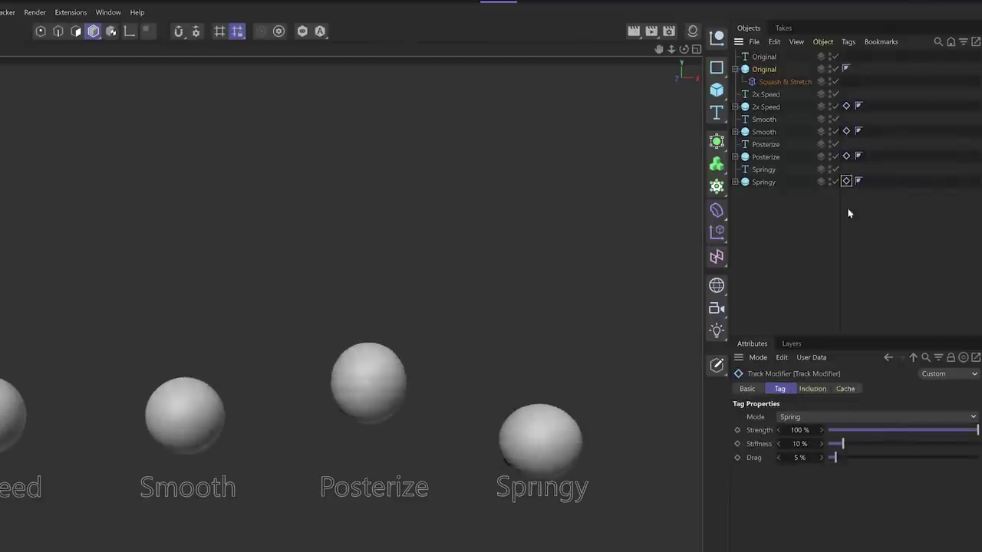
{"action": "left_click", "coordinate": [867, 280]}
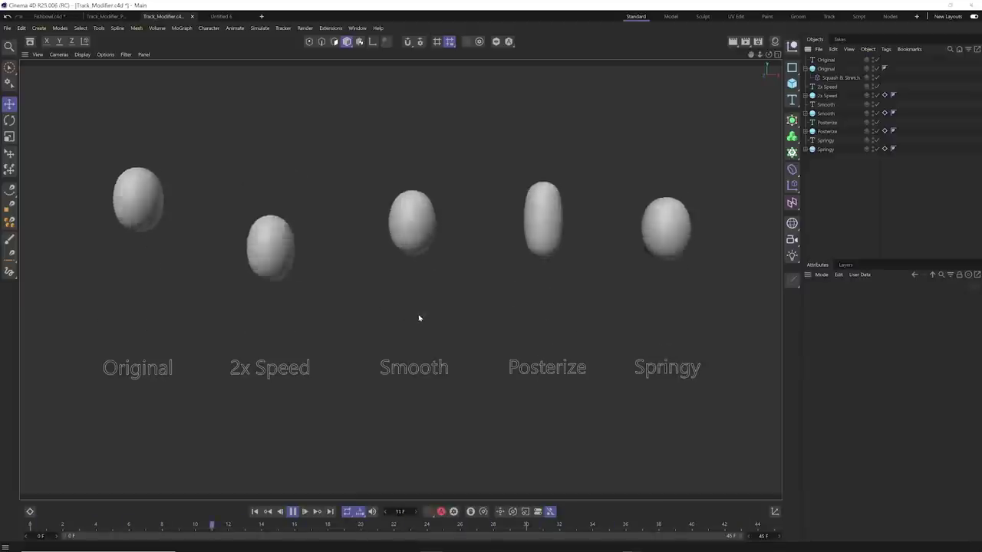
Vary the Range of the Smooth sphere's Track Modifier, trying 16, 1 and 12, and finish by lowering it.
{"action": "left_click", "coordinate": [885, 113]}
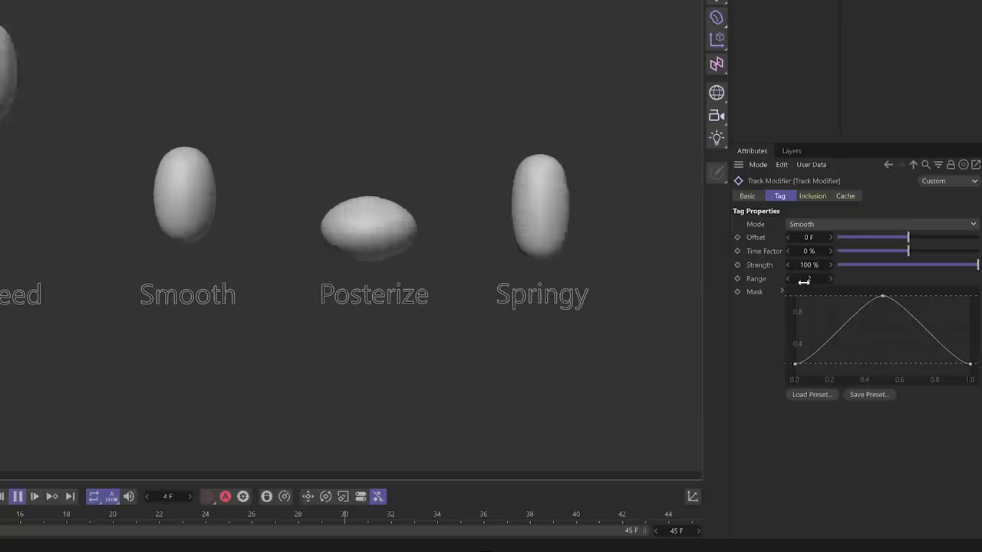
{"action": "left_click_drag", "start_coordinate": [805, 281], "coordinate": [818, 279]}
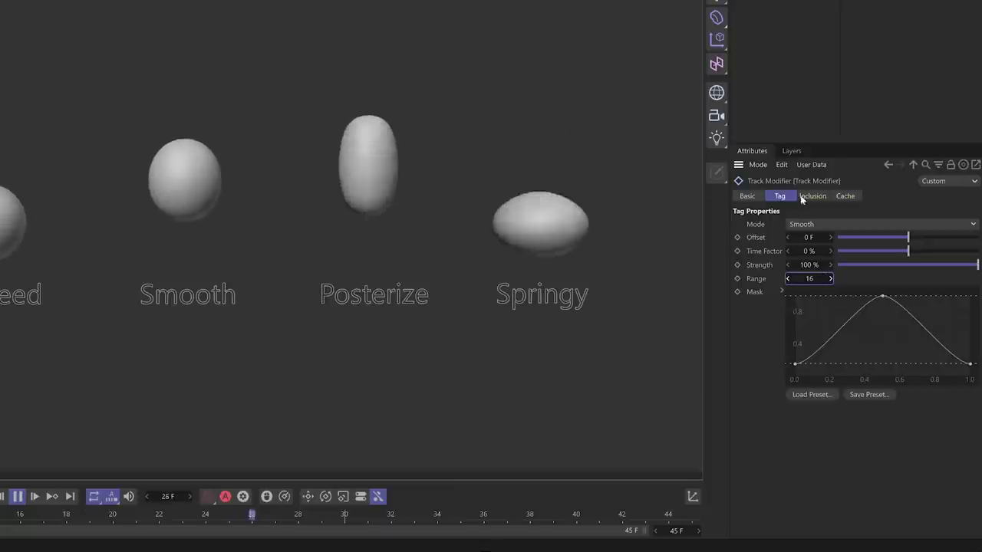
{"action": "left_click_drag", "start_coordinate": [798, 283], "coordinate": [701, 323]}
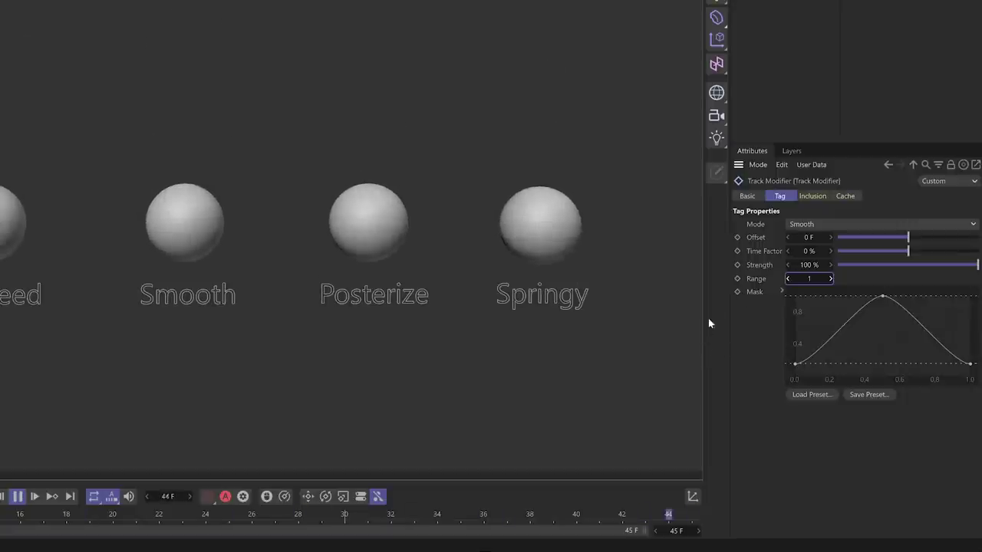
{"action": "double_click", "coordinate": [808, 278]}
{"action": "type", "text": "12"}
{"action": "key", "text": "Return"}
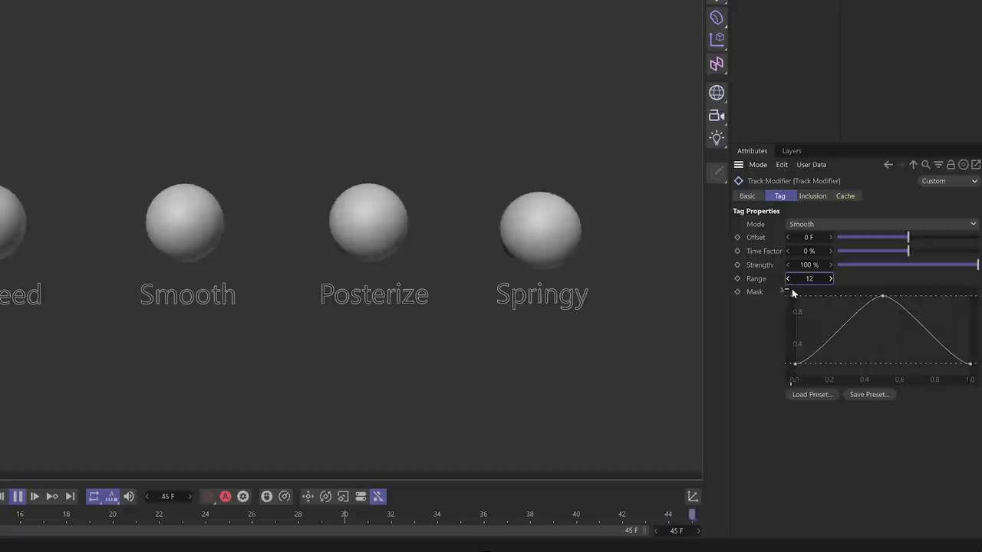
{"action": "left_click_drag", "start_coordinate": [798, 280], "coordinate": [796, 282]}
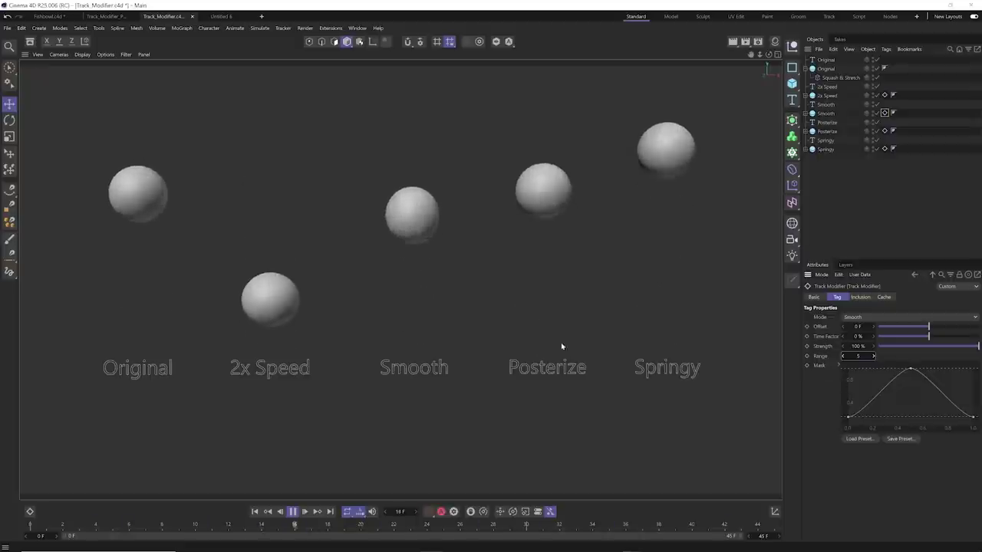
Select the Posterize sphere's Track Modifier tag and try Frame Step values of 4 F and 1 F.
{"action": "left_click", "coordinate": [875, 131]}
{"action": "left_click", "coordinate": [885, 130]}
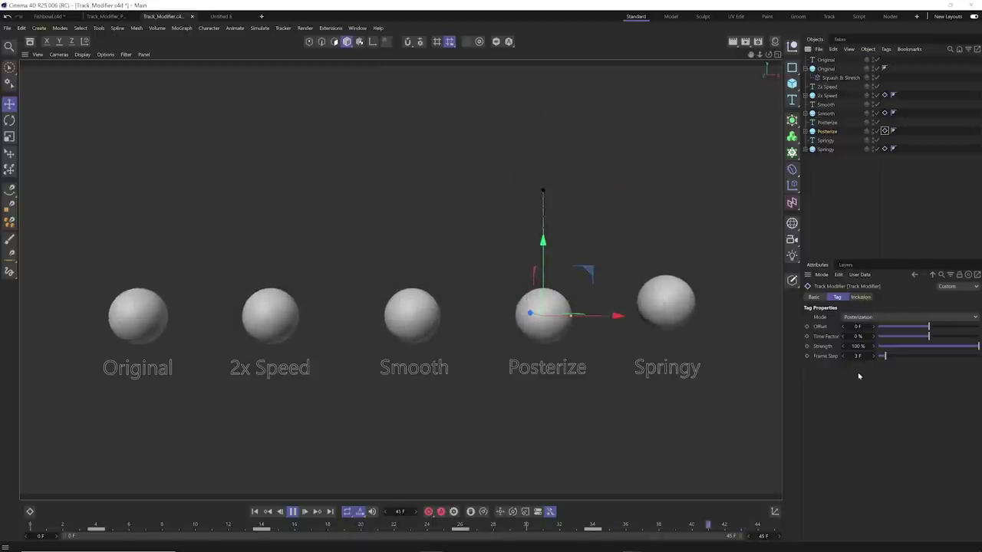
{"action": "left_click", "coordinate": [874, 356]}
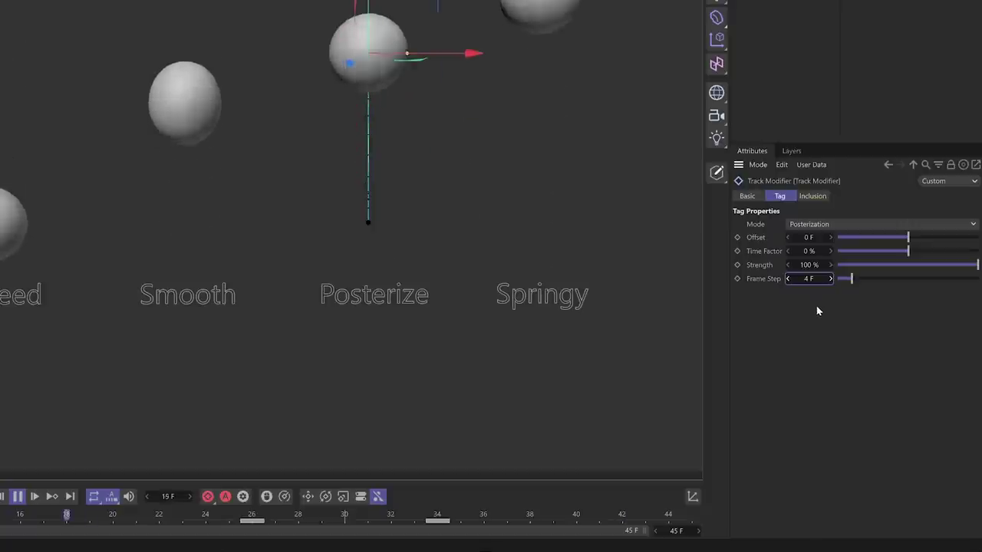
{"action": "left_click", "coordinate": [788, 278]}
{"action": "left_click", "coordinate": [788, 278]}
{"action": "left_click", "coordinate": [788, 279]}
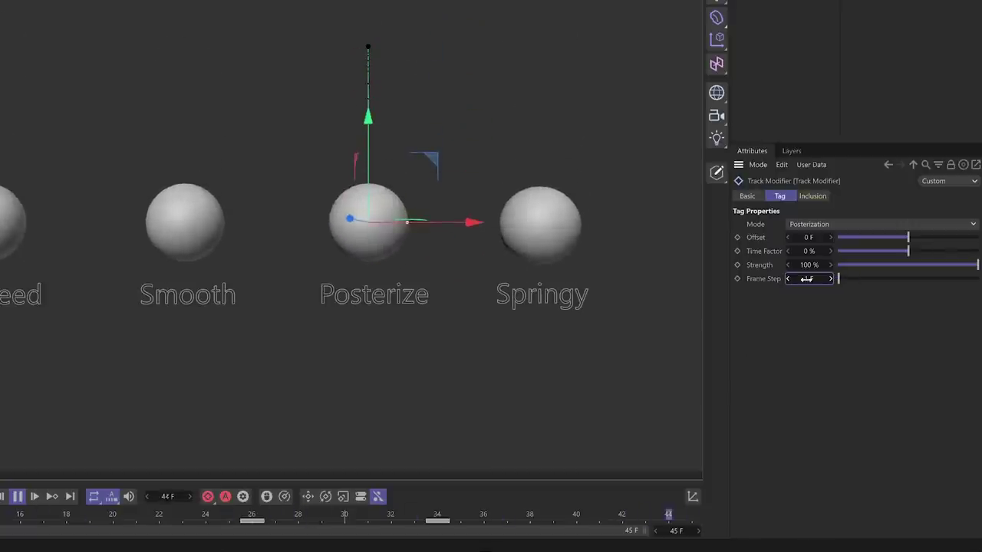
Raise the Frame Step of the Posterize sphere's Track Modifier to 4 F.
{"action": "left_click", "coordinate": [830, 278]}
{"action": "left_click", "coordinate": [830, 278]}
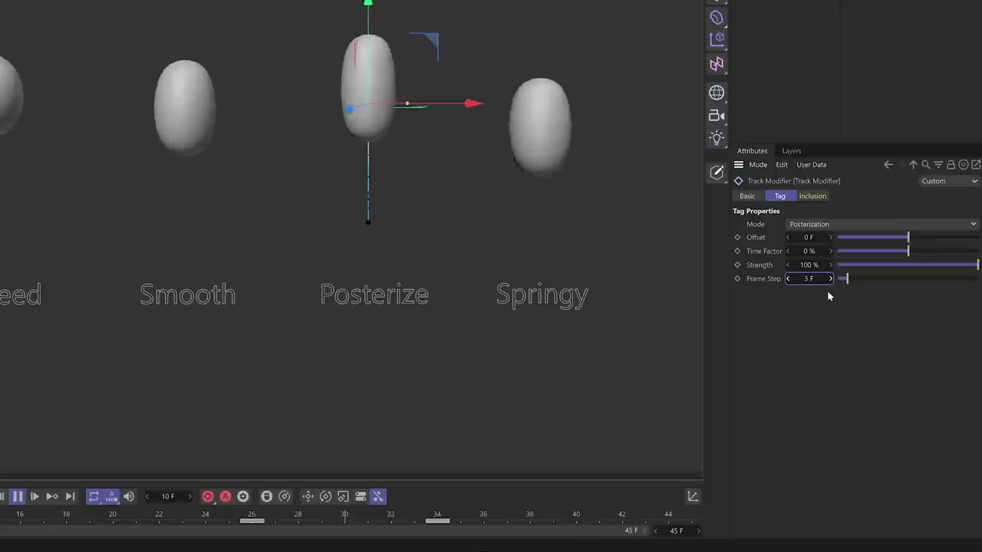
{"action": "left_click", "coordinate": [830, 279]}
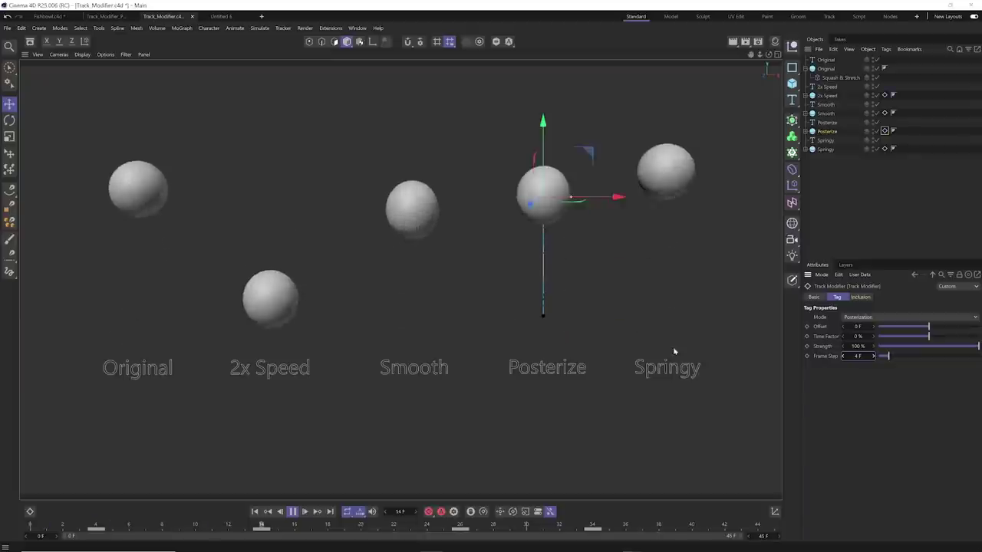
Check the Springy sphere, switch the selection to the Original sphere and restart the animation playback.
{"action": "left_click", "coordinate": [673, 345]}
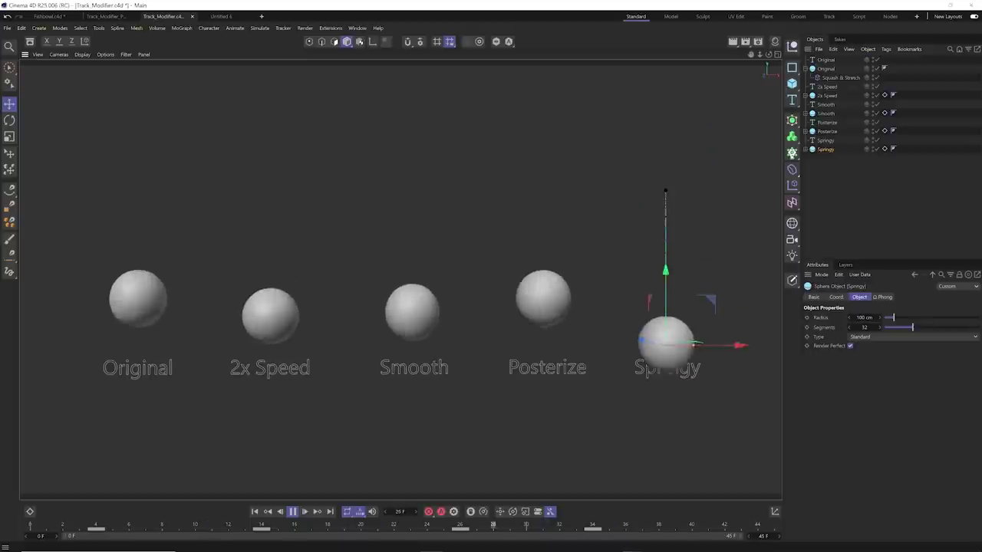
{"action": "left_click", "coordinate": [837, 176]}
{"action": "key", "text": "F7"}
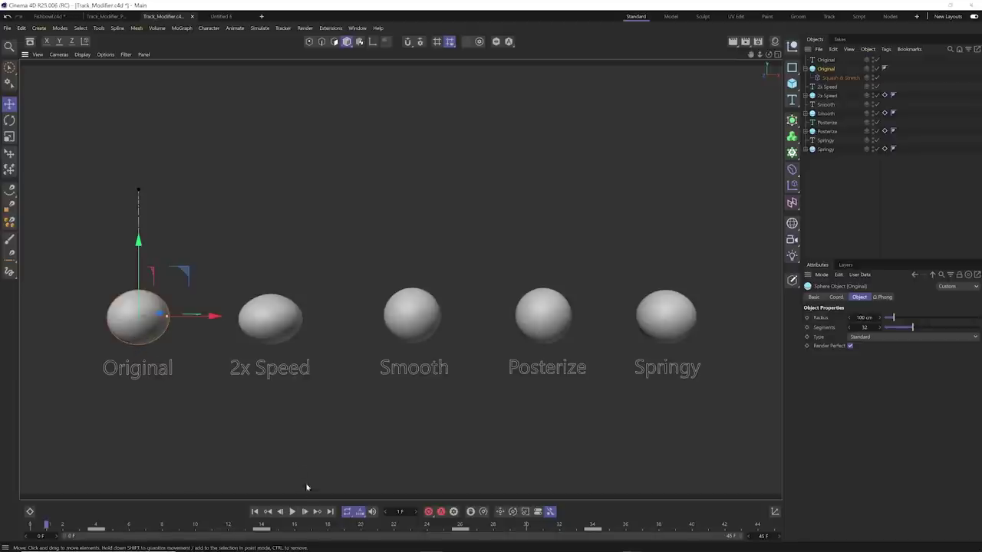
{"action": "left_click", "coordinate": [296, 512]}
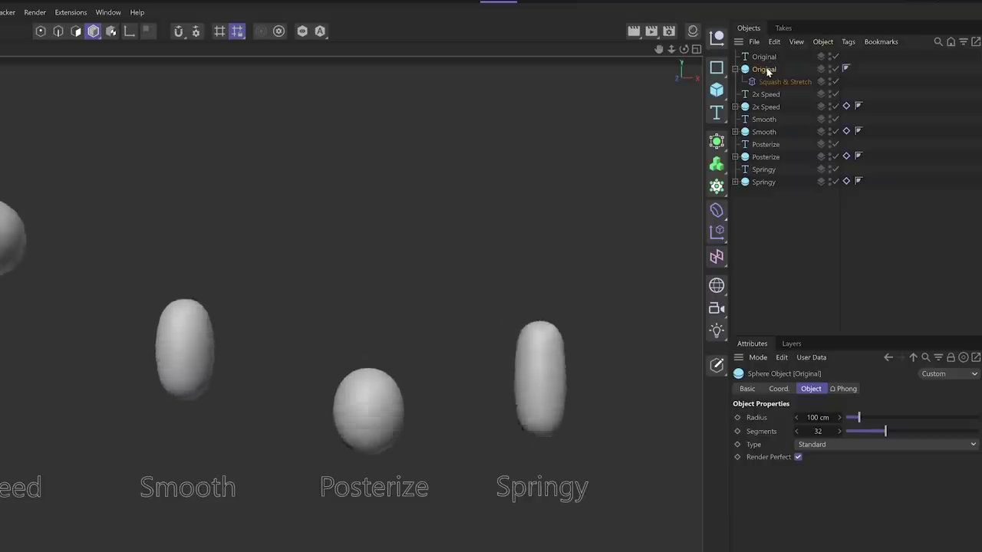
Add a Track Modifier tag to the Original sphere in Posterization mode with a Frame Step of 3 F.
{"action": "right_click", "coordinate": [764, 71]}
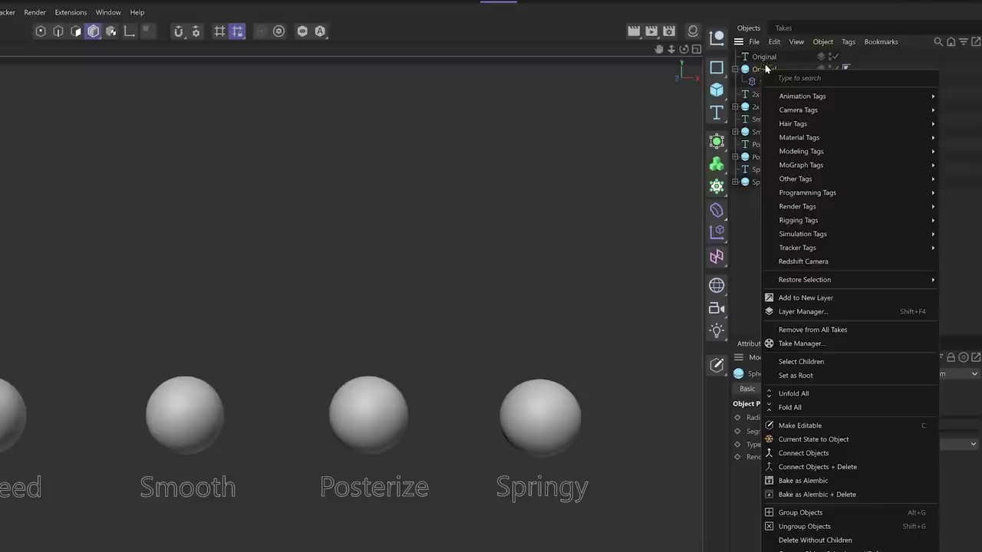
{"action": "mouse_move", "coordinate": [798, 98]}
{"action": "left_click", "coordinate": [729, 151]}
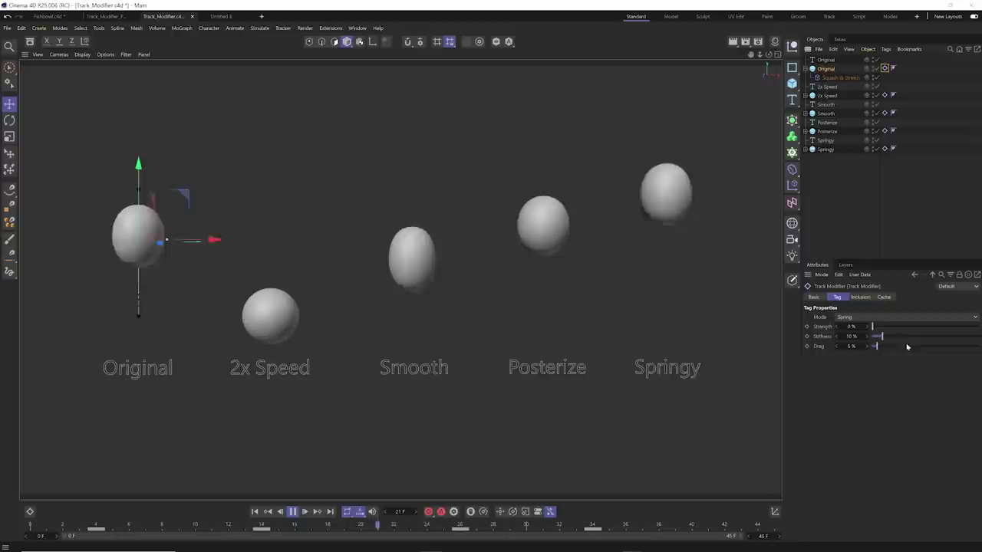
{"action": "left_click", "coordinate": [864, 317]}
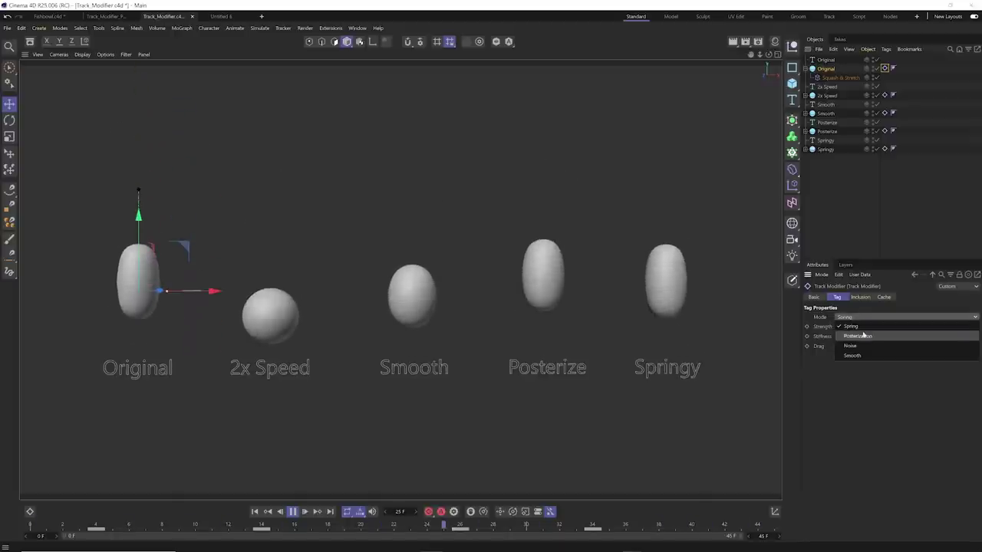
{"action": "left_click", "coordinate": [857, 336]}
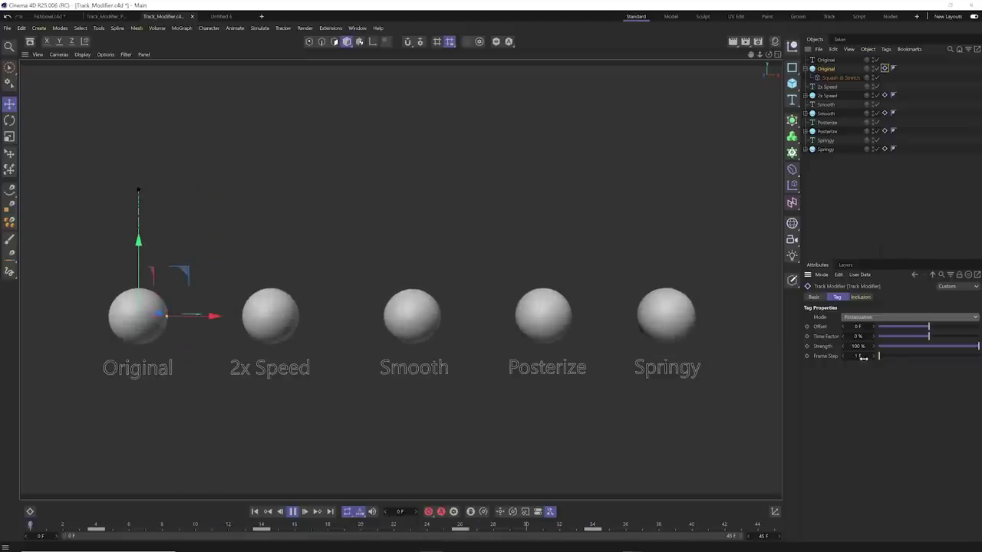
{"action": "left_click_drag", "start_coordinate": [860, 358], "coordinate": [892, 357]}
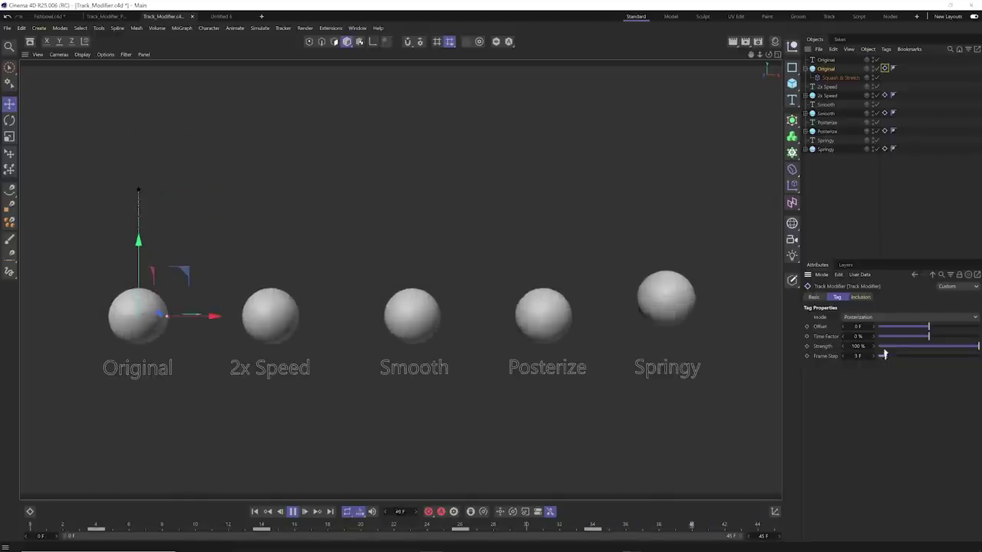
Enable Hierarchy in the Original sphere's Track Modifier inclusion and check the properties of its child Squash & Stretch deformer.
{"action": "left_click", "coordinate": [860, 297]}
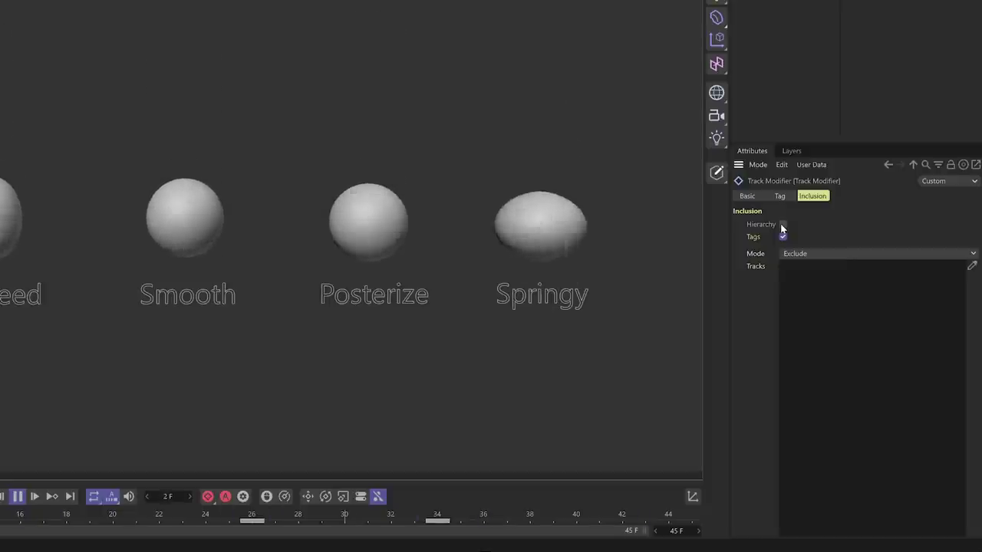
{"action": "left_click", "coordinate": [782, 225]}
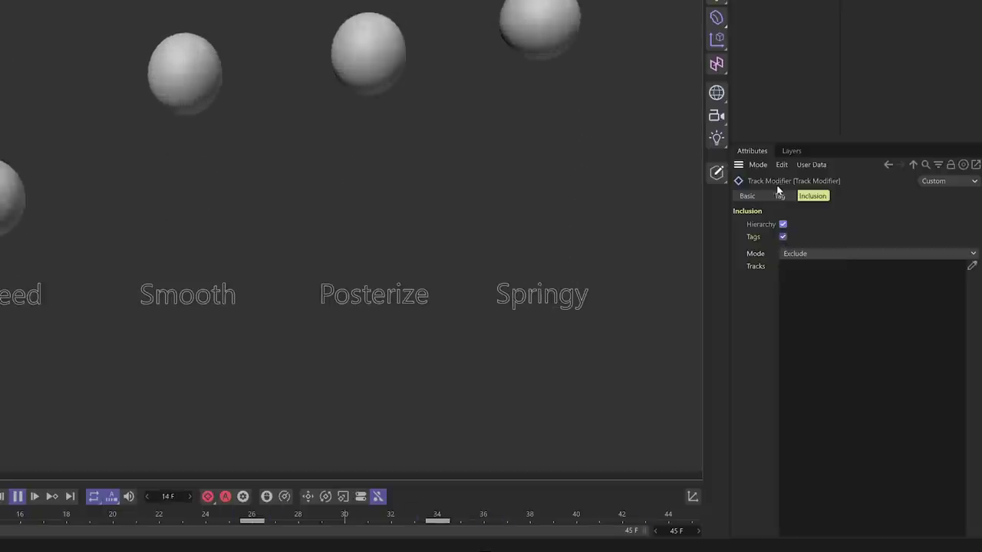
{"action": "left_click", "coordinate": [779, 196]}
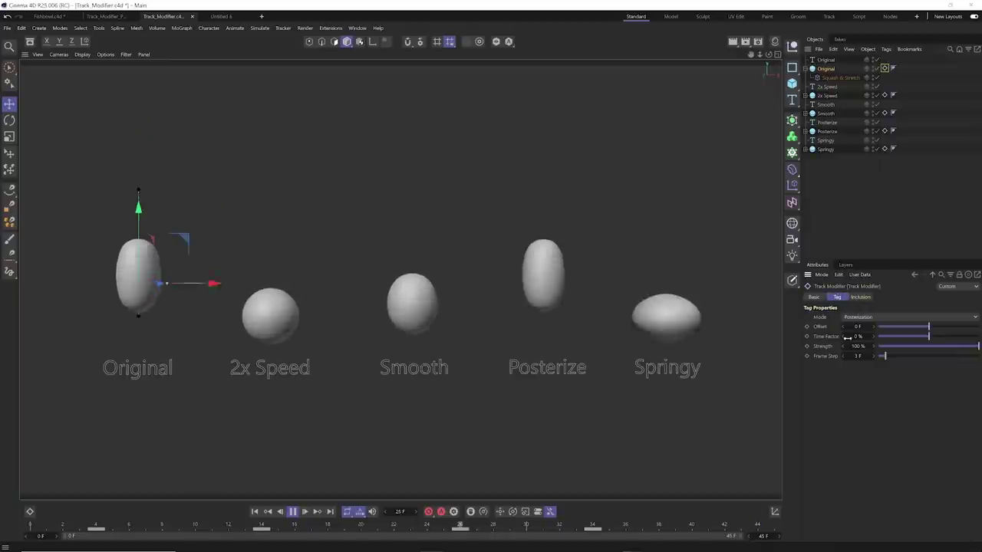
{"action": "left_click", "coordinate": [838, 78]}
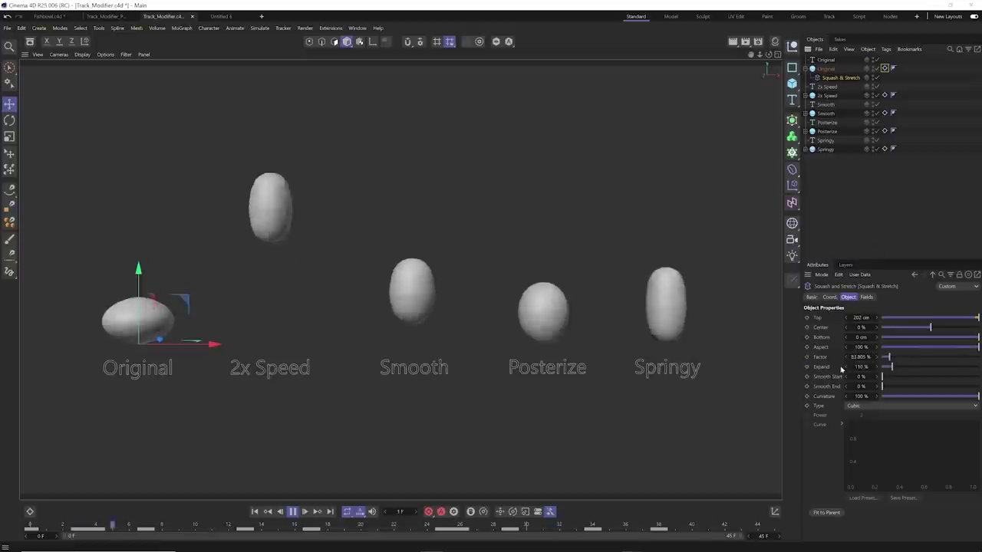
{"action": "left_click", "coordinate": [885, 68]}
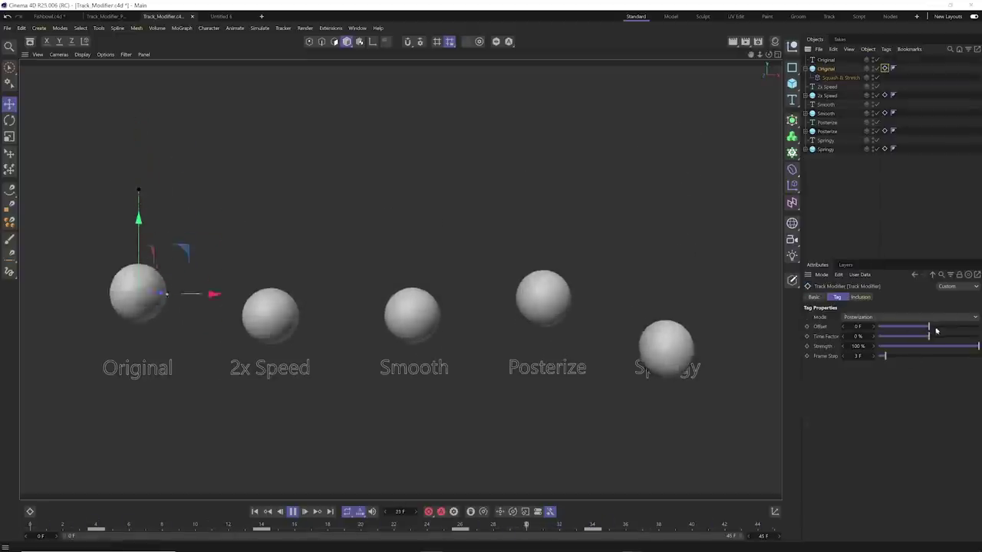
Lower the Track Modifier's Frame Step to 1 F and vary the Time Factor through 50 % and 100 %, finishing at -34 %.
{"action": "left_click_drag", "start_coordinate": [937, 326], "coordinate": [870, 327]}
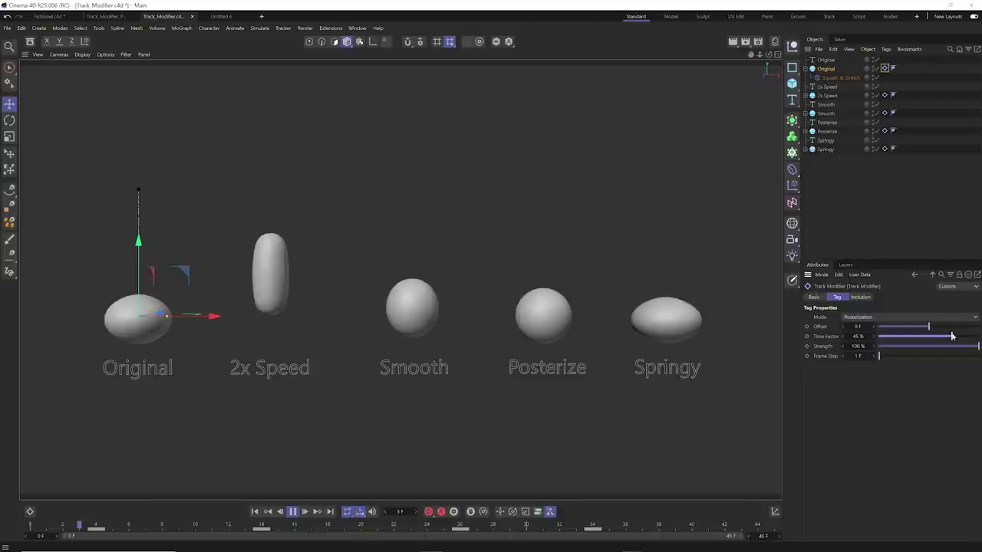
{"action": "left_click_drag", "start_coordinate": [952, 336], "coordinate": [955, 336]}
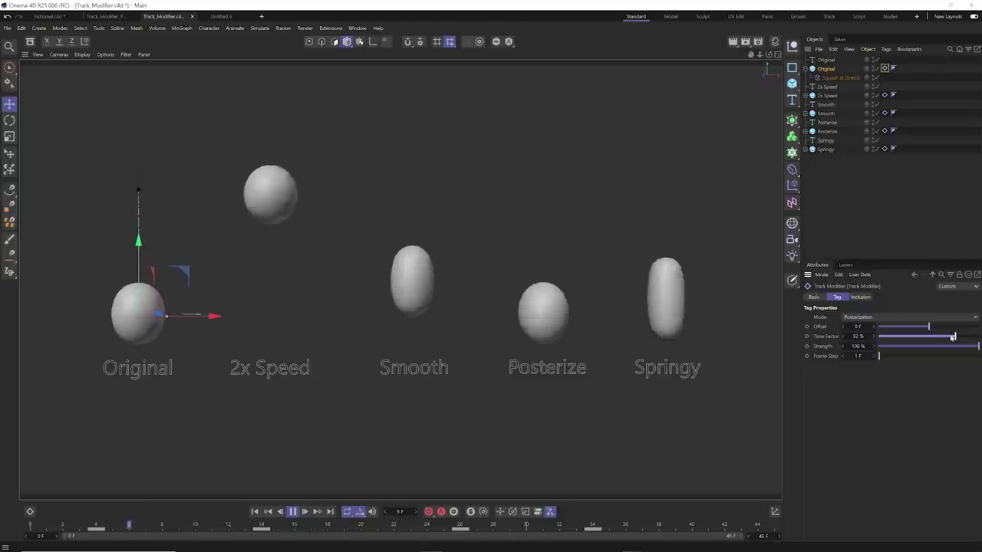
{"action": "left_click_drag", "start_coordinate": [845, 340], "coordinate": [843, 347]}
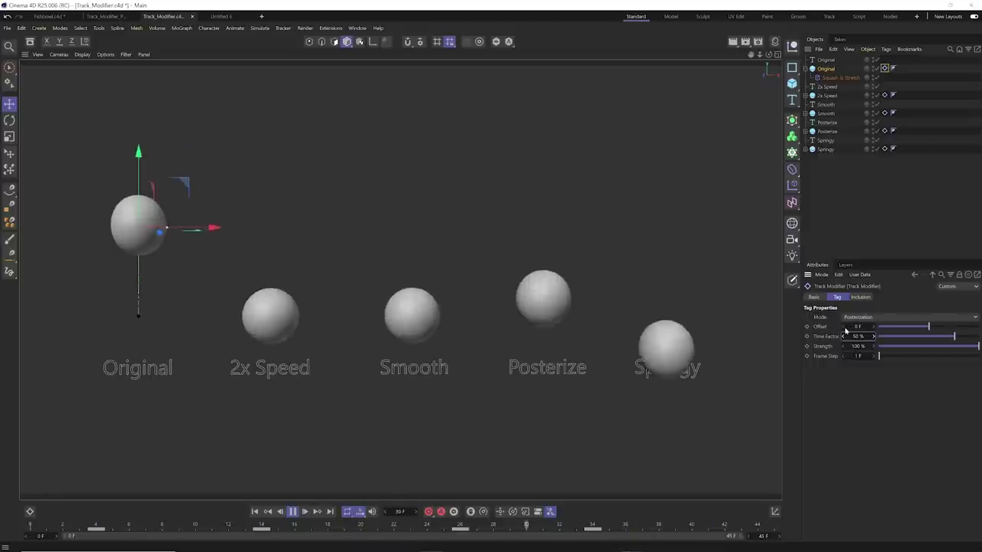
{"action": "left_click_drag", "start_coordinate": [952, 336], "coordinate": [978, 337]}
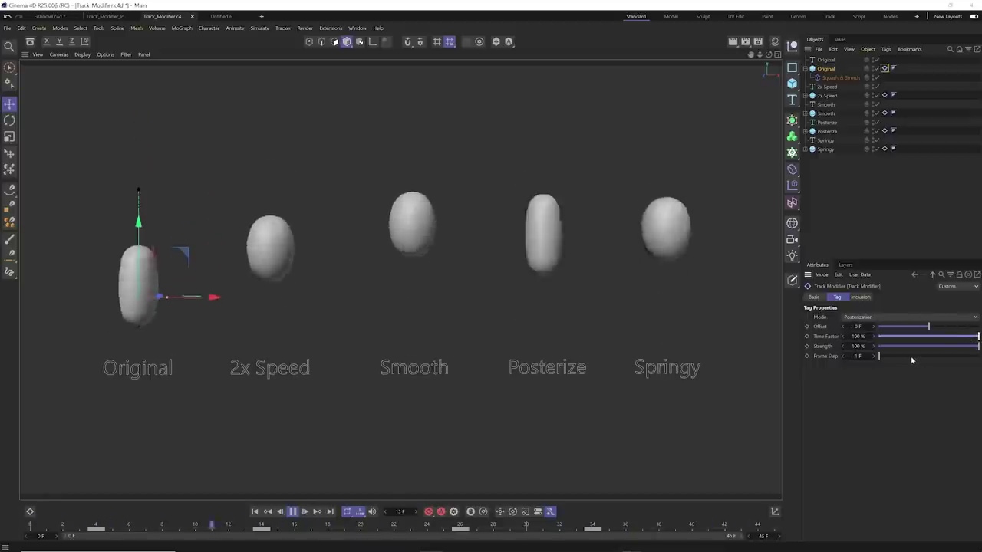
{"action": "left_click_drag", "start_coordinate": [922, 339], "coordinate": [929, 340]}
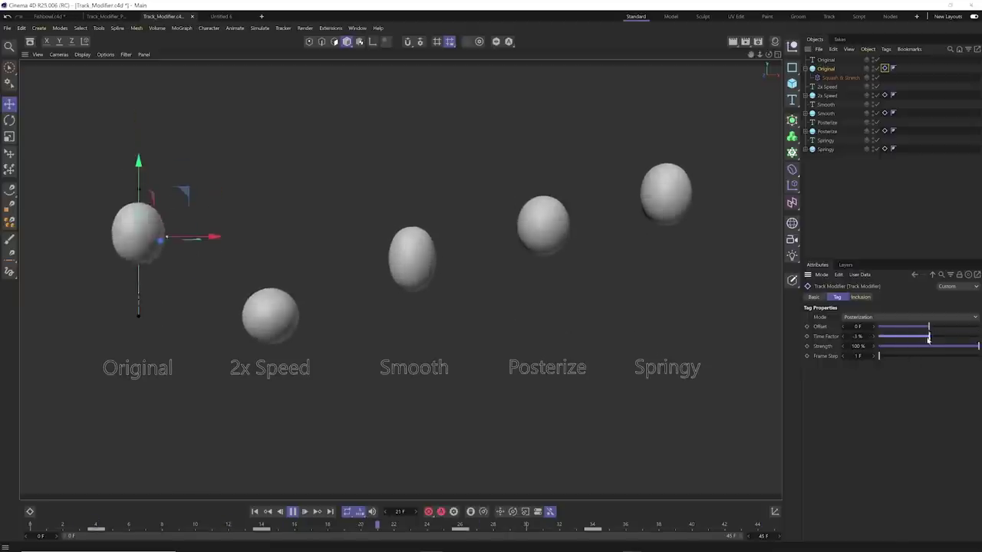
{"action": "left_click_drag", "start_coordinate": [908, 339], "coordinate": [928, 338]}
{"action": "left_click", "coordinate": [911, 337]}
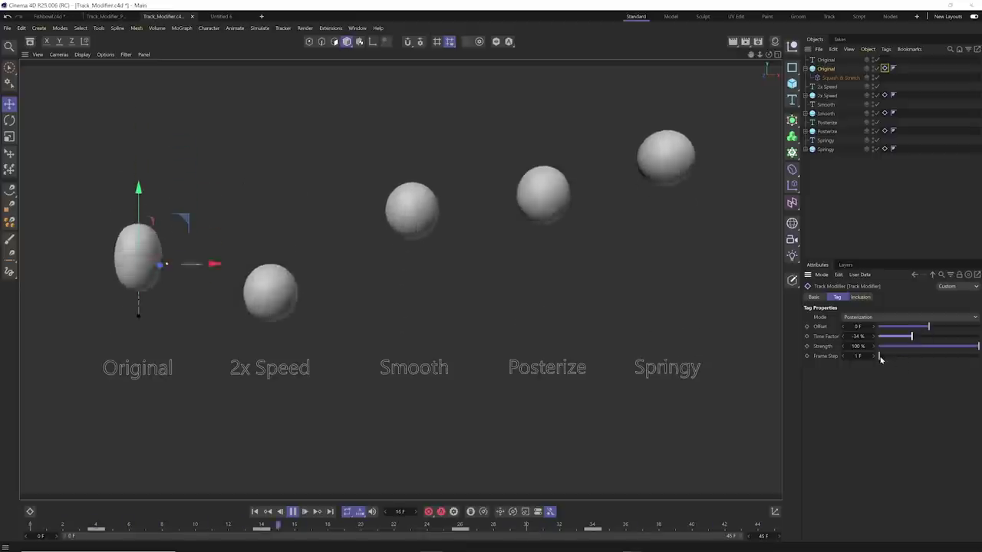
Switch the Track Modifier to Noise with Strength 8, Speed 12 %, Position and Rotation 0 %, Attributes 33 % and User Data 35 %.
{"action": "left_click", "coordinate": [906, 346]}
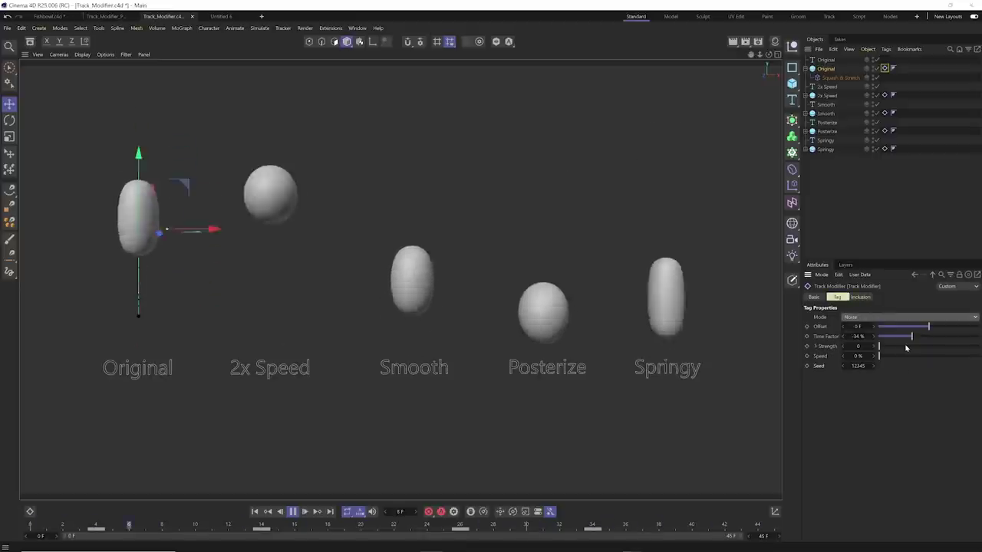
{"action": "mouse_move", "coordinate": [879, 346]}
{"action": "left_mouse_down"}
{"action": "mouse_move", "coordinate": [916, 346]}
{"action": "mouse_move", "coordinate": [884, 347]}
{"action": "mouse_move", "coordinate": [908, 357]}
{"action": "mouse_move", "coordinate": [889, 360]}
{"action": "left_mouse_up"}
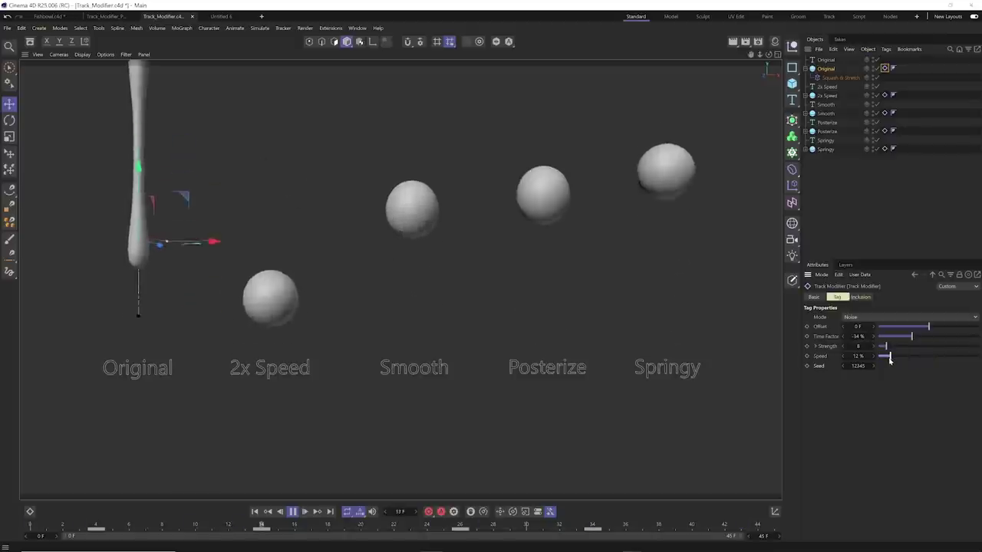
{"action": "left_click", "coordinate": [816, 343]}
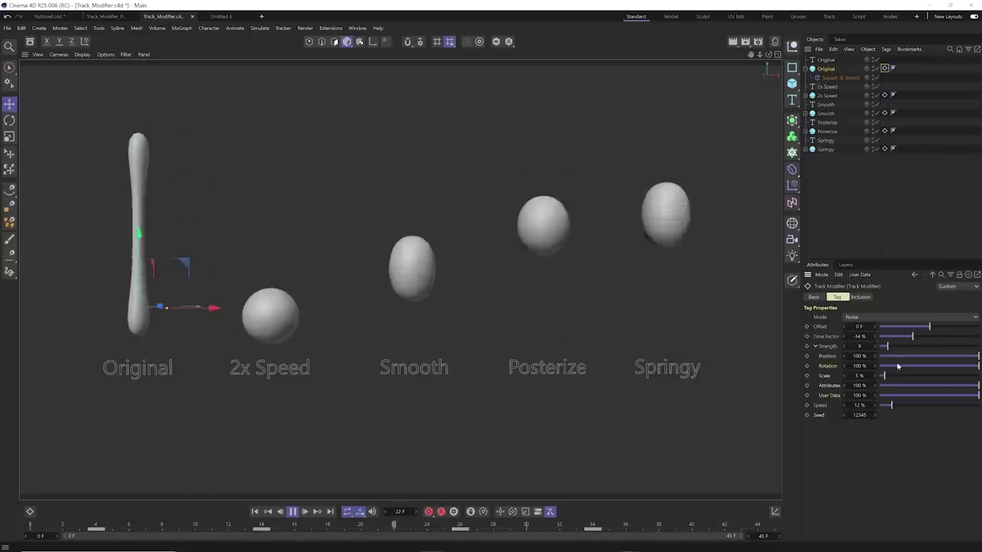
{"action": "left_click_drag", "start_coordinate": [885, 369], "coordinate": [874, 367]}
{"action": "left_click", "coordinate": [917, 386]}
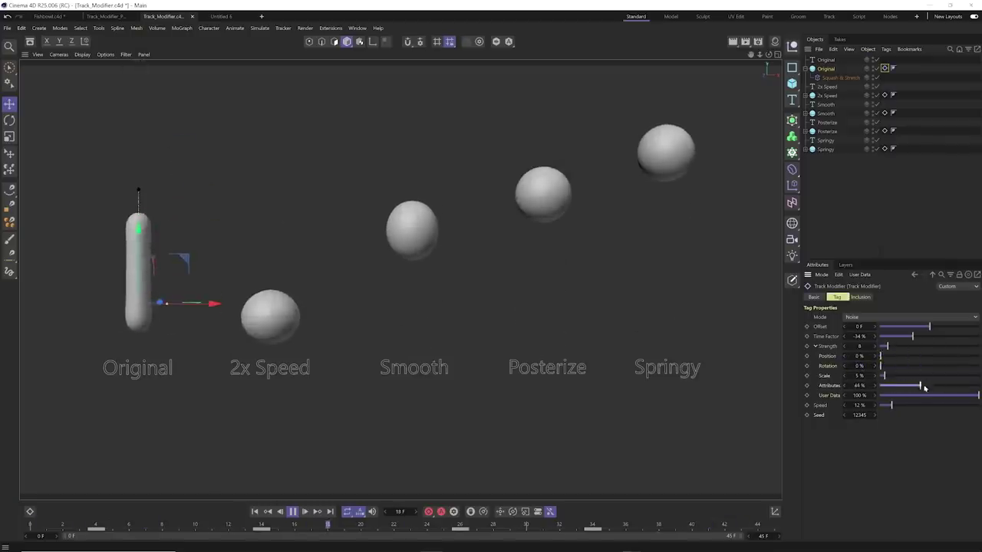
{"action": "left_click", "coordinate": [913, 395]}
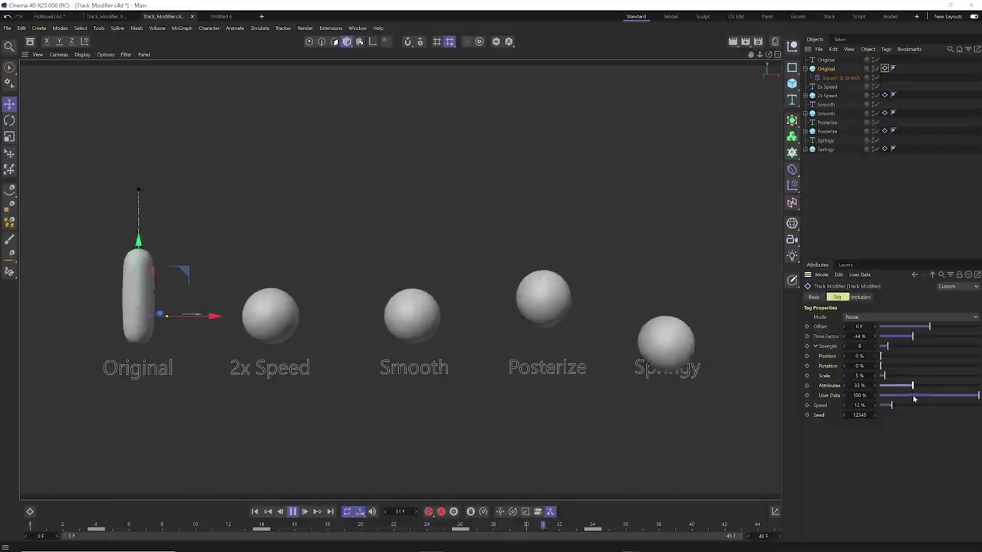
Stop the playback and delete the Track Modifier tag from the Original sphere.
{"action": "key", "text": "F7"}
{"action": "left_click", "coordinate": [822, 135]}
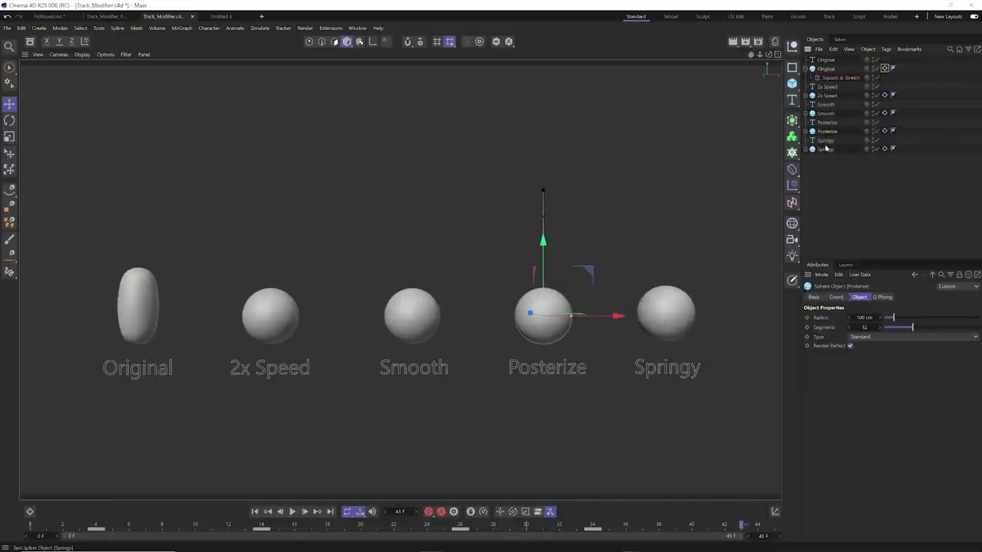
{"action": "left_click", "coordinate": [823, 68]}
{"action": "left_click", "coordinate": [884, 68]}
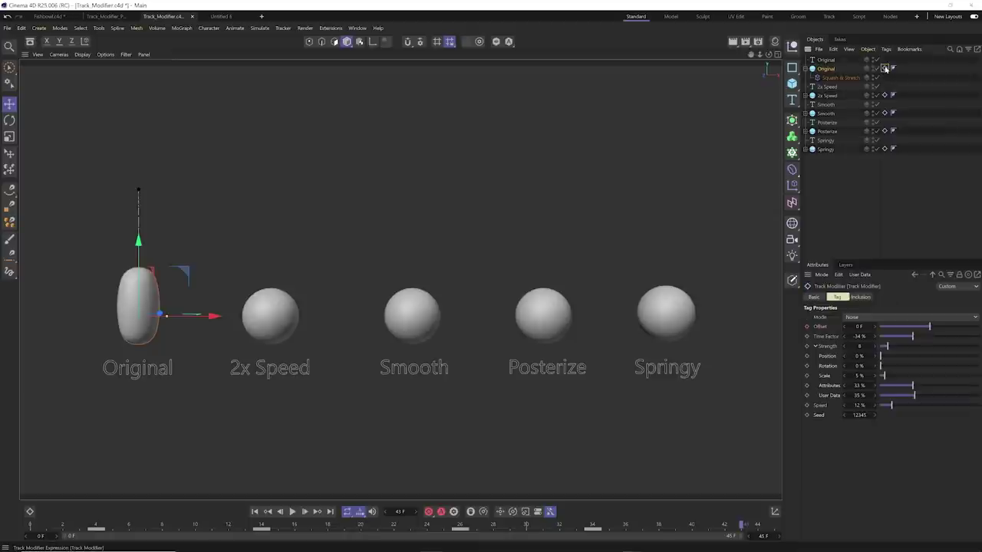
{"action": "key", "text": "Delete"}
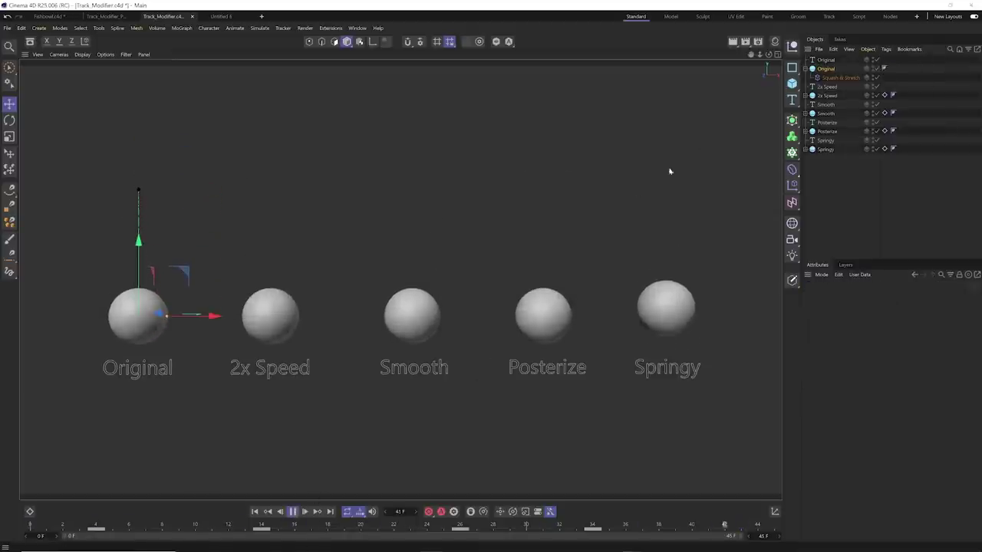
Pause the playback and add a Track Modifier tag for the Factor parameter of the Original sphere's Squash & Stretch deformer.
{"action": "left_click", "coordinate": [827, 78]}
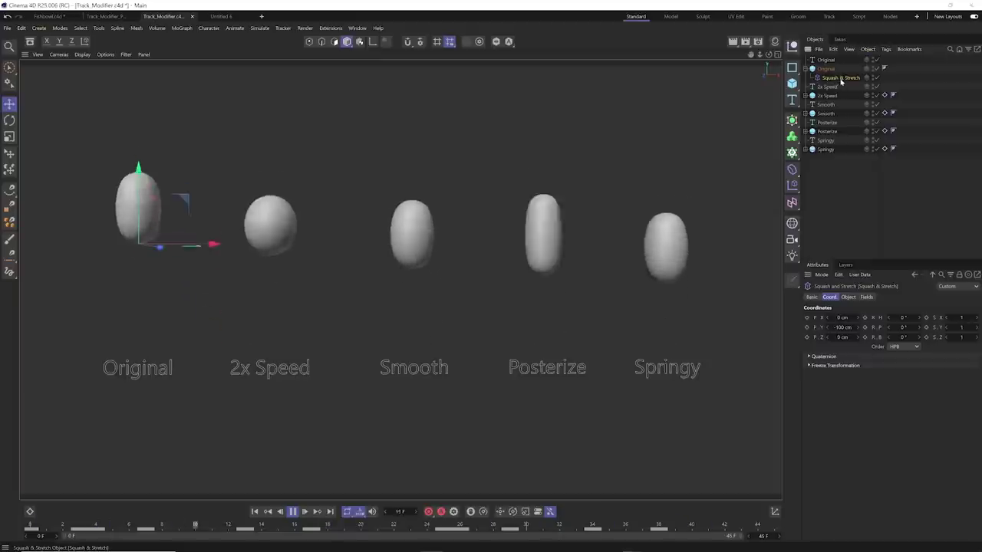
{"action": "left_click", "coordinate": [847, 297]}
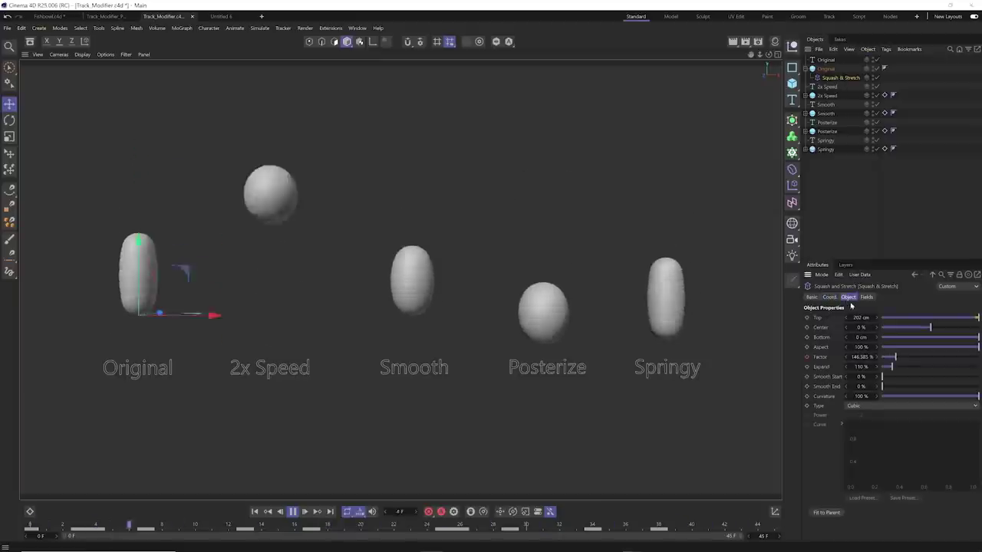
{"action": "key", "text": "space"}
{"action": "right_click", "coordinate": [821, 359]}
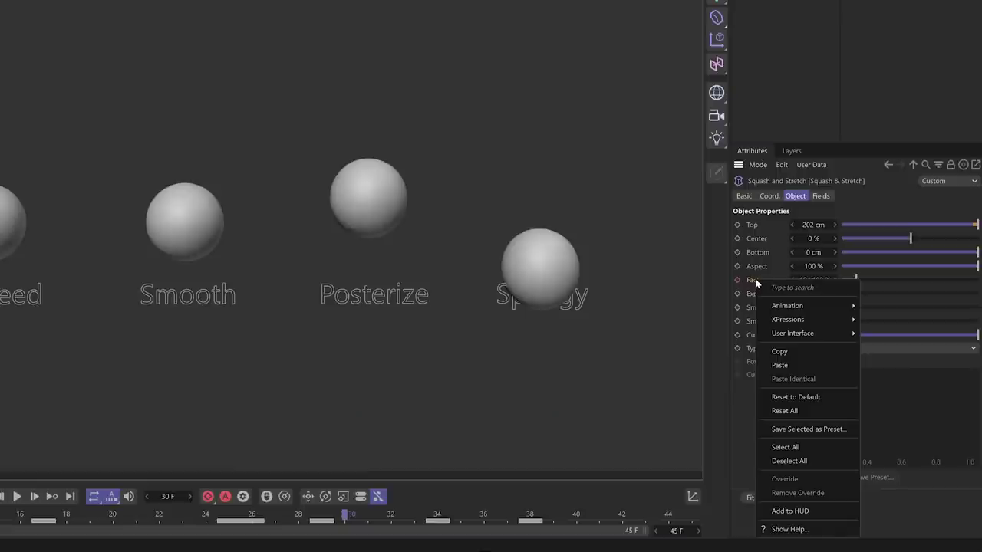
{"action": "mouse_move", "coordinate": [852, 378]}
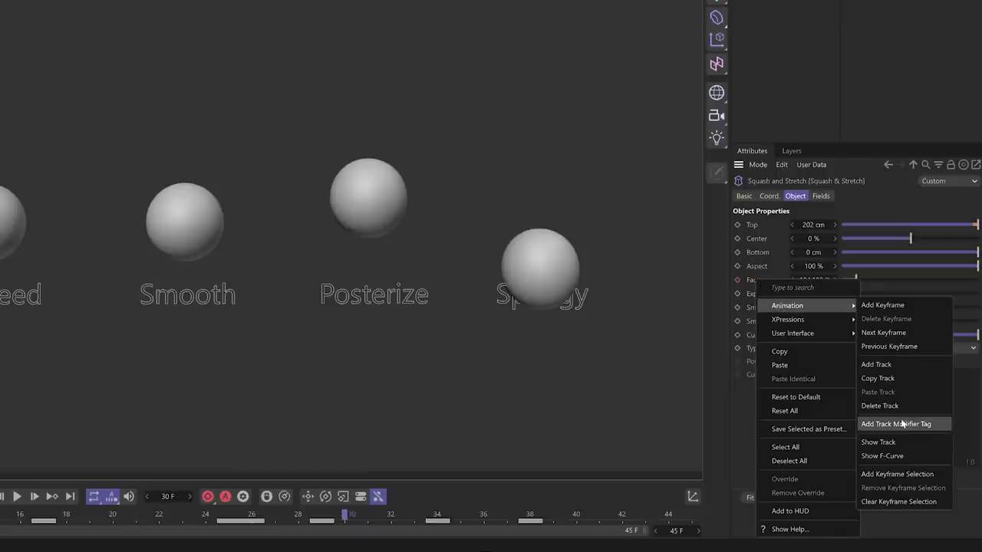
{"action": "left_click", "coordinate": [903, 424]}
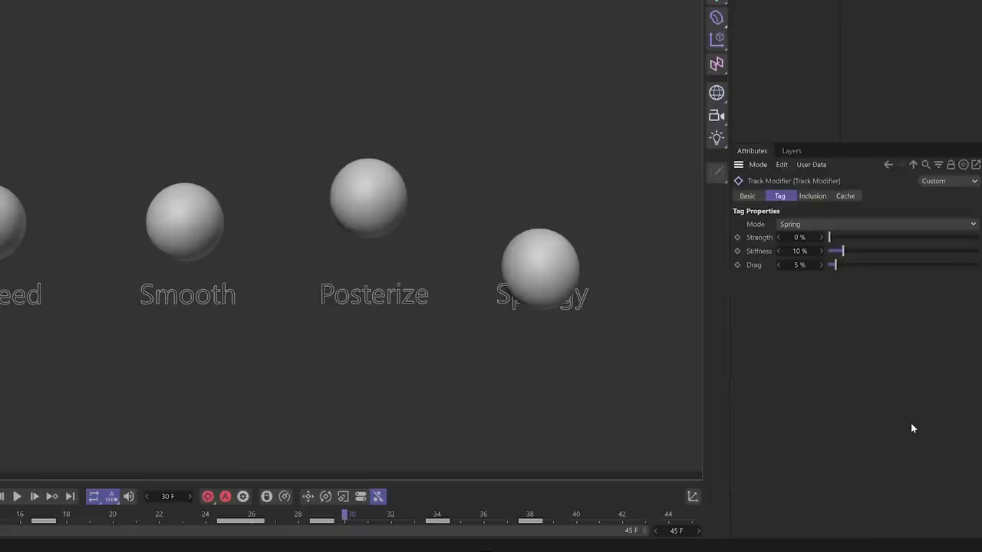
Check the included tracks of the deformer's Track Modifier, return to its tag properties and play the animation.
{"action": "left_click", "coordinate": [814, 196]}
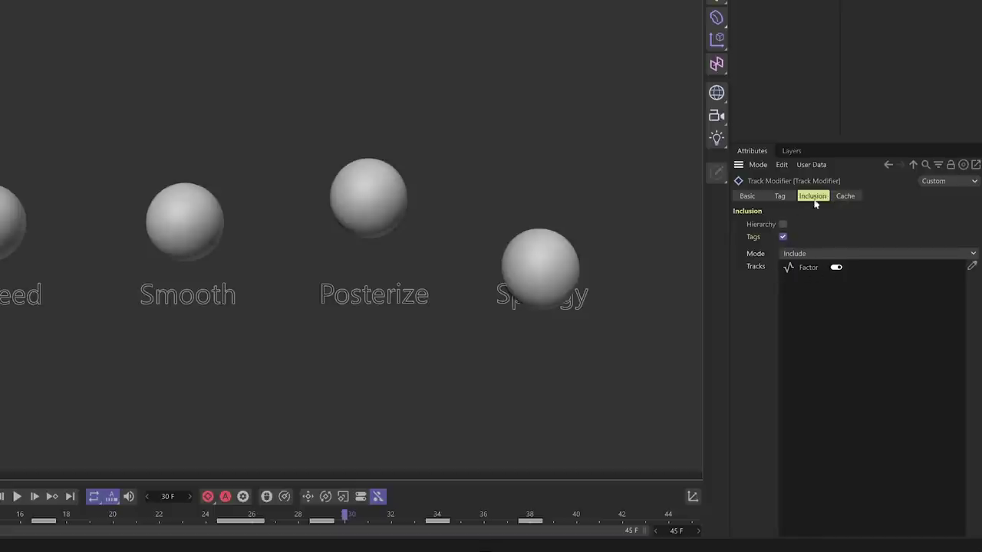
{"action": "left_click", "coordinate": [779, 197]}
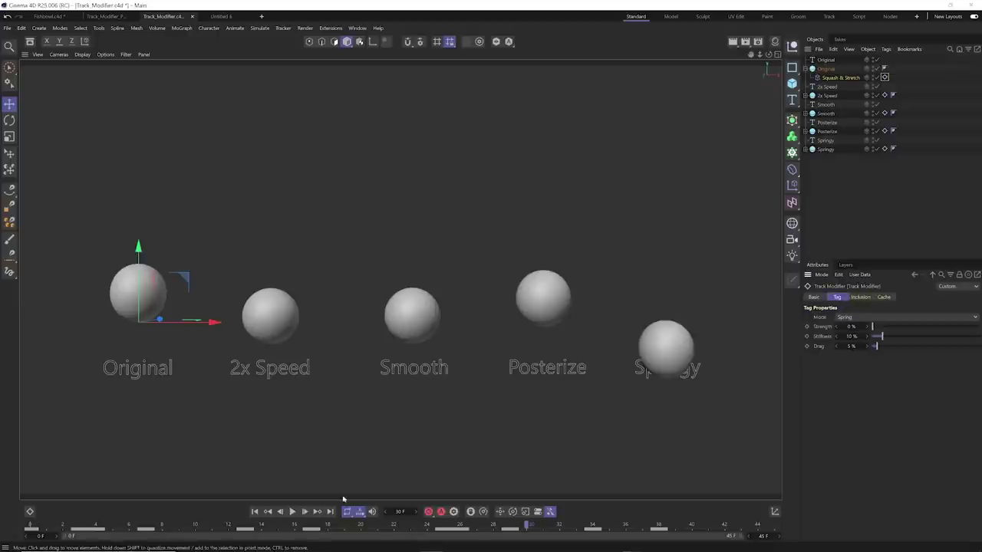
{"action": "left_click", "coordinate": [292, 511]}
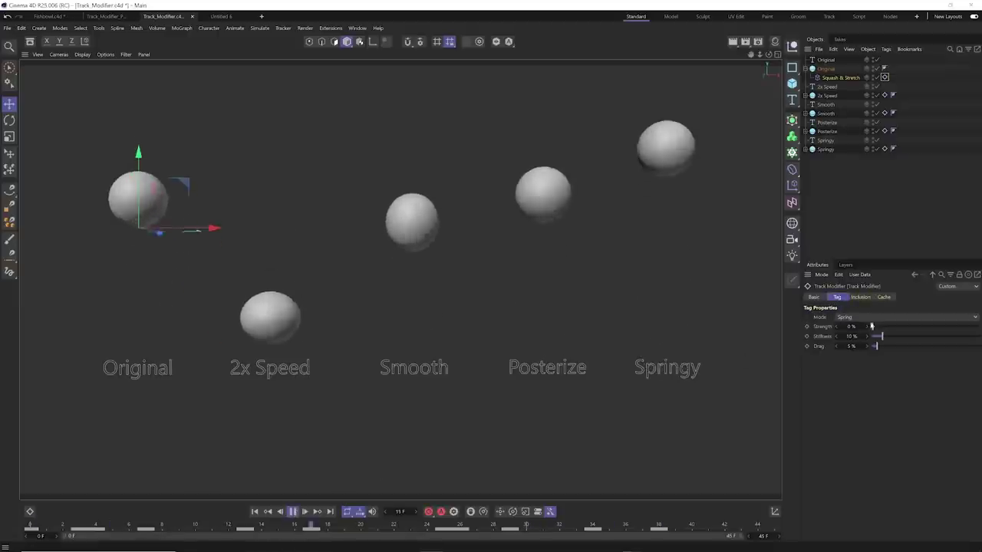
Switch the Squash & Stretch deformer's Track Modifier to Smooth mode and enable Hierarchy in its inclusion settings.
{"action": "left_click", "coordinate": [847, 317]}
{"action": "left_click", "coordinate": [853, 355]}
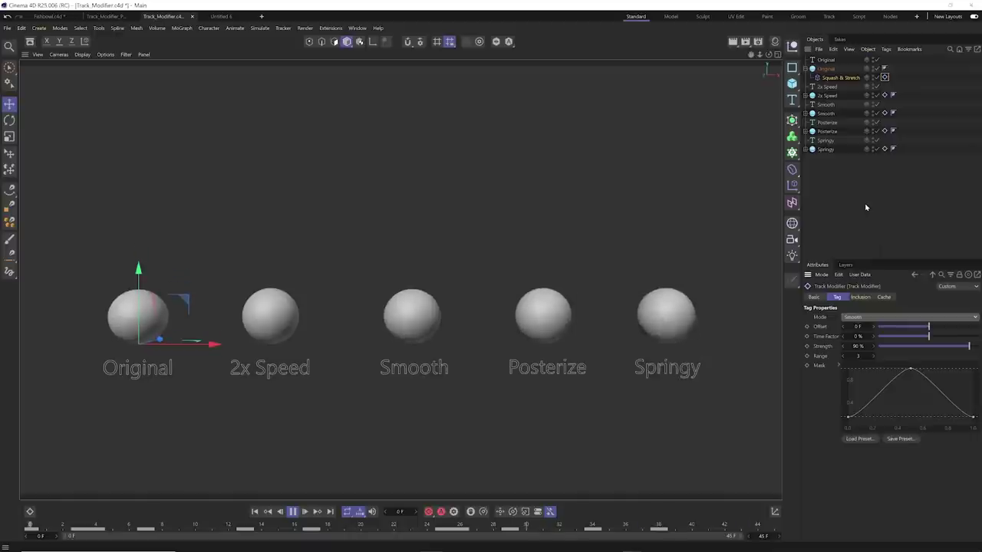
{"action": "left_click", "coordinate": [860, 297]}
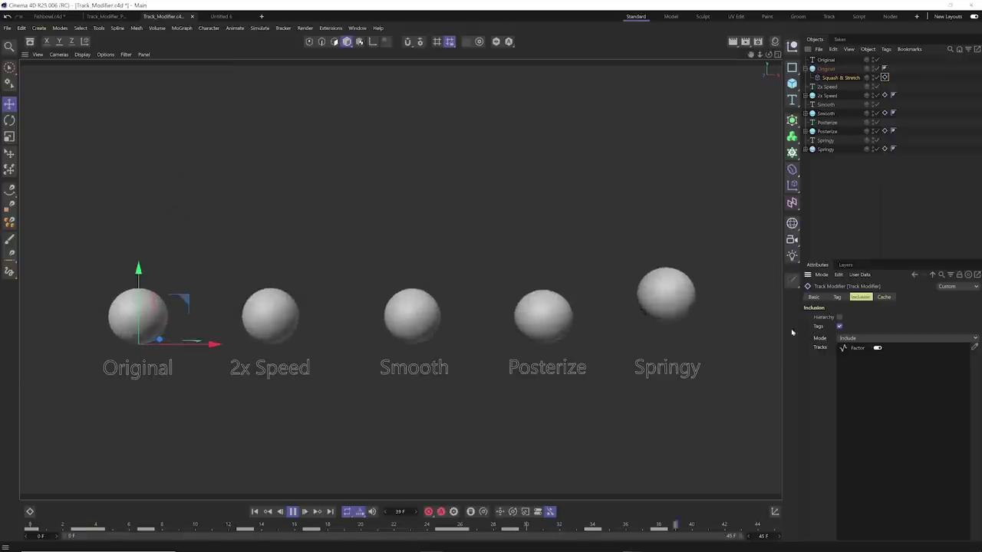
{"action": "left_click", "coordinate": [839, 325]}
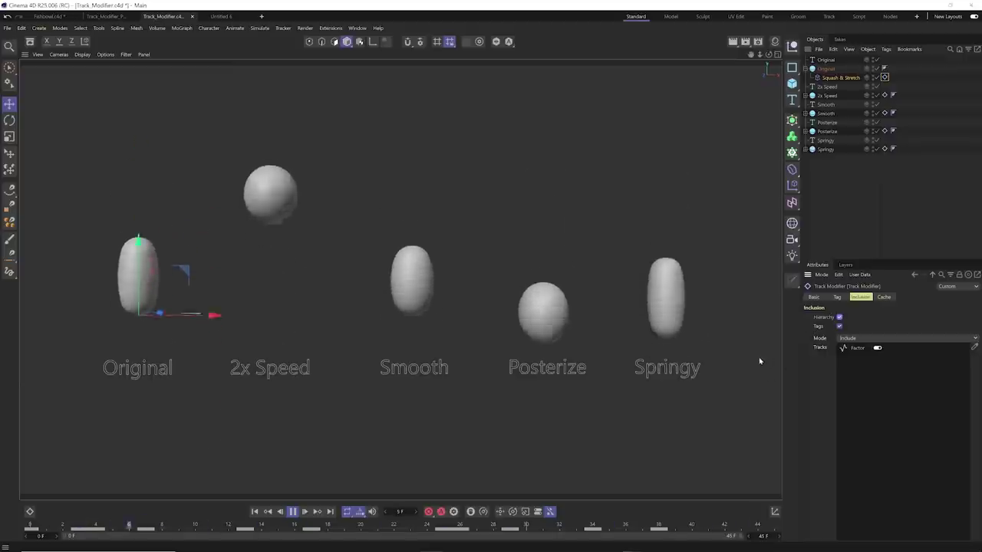
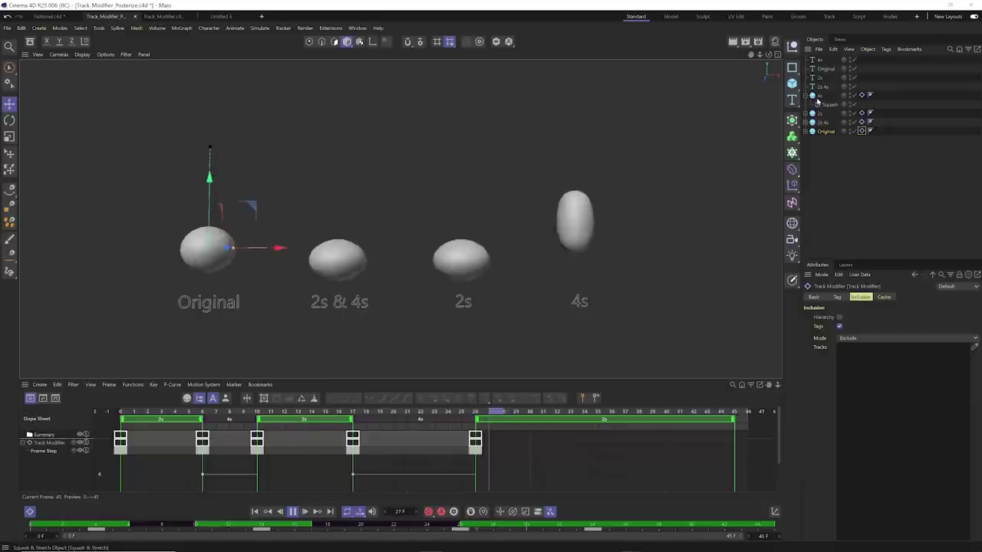
Collapse the 4s sphere and examine the Posterization settings of the Track Modifier tags on the 4s, 2s and 2s 4s spheres.
{"action": "left_click", "coordinate": [816, 139]}
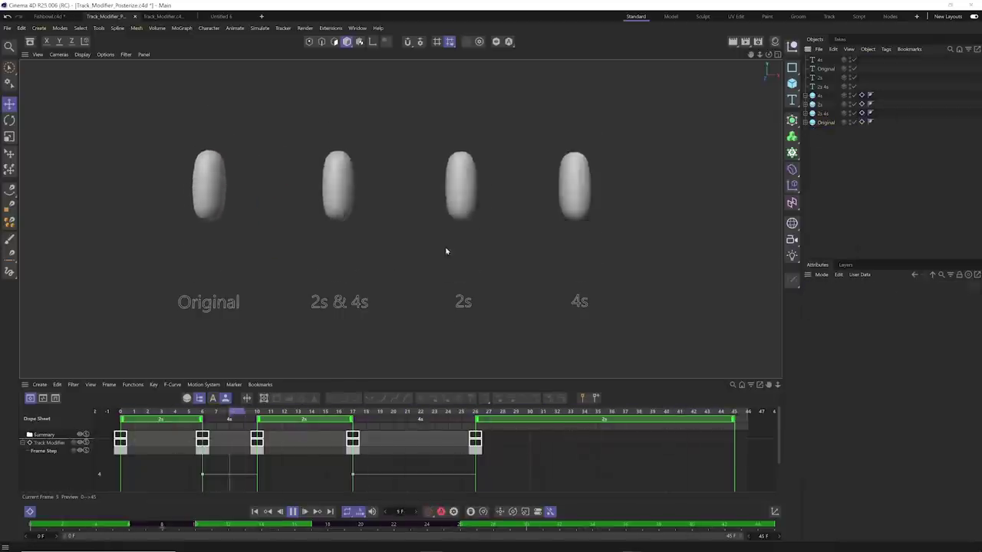
{"action": "left_click", "coordinate": [862, 95]}
{"action": "left_click", "coordinate": [838, 297]}
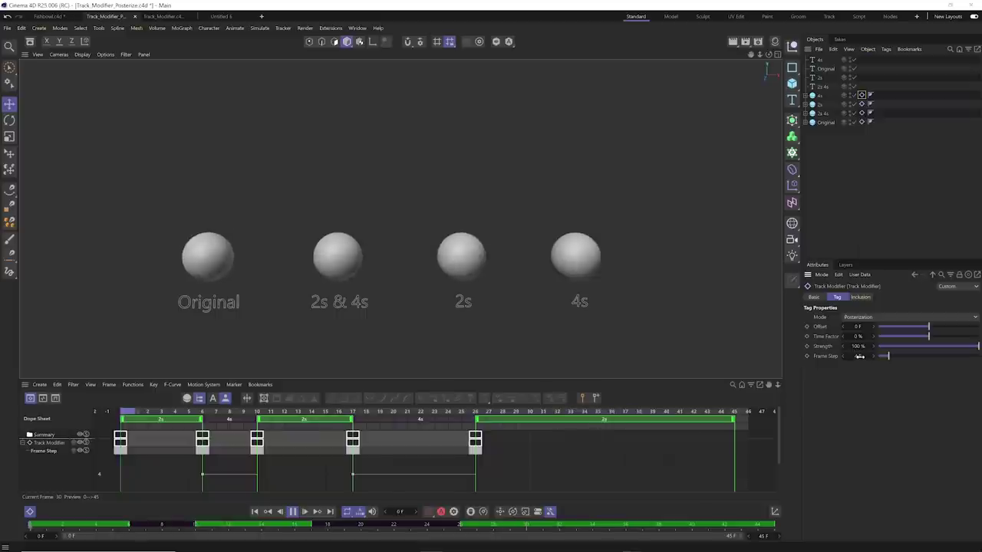
{"action": "left_click", "coordinate": [861, 104]}
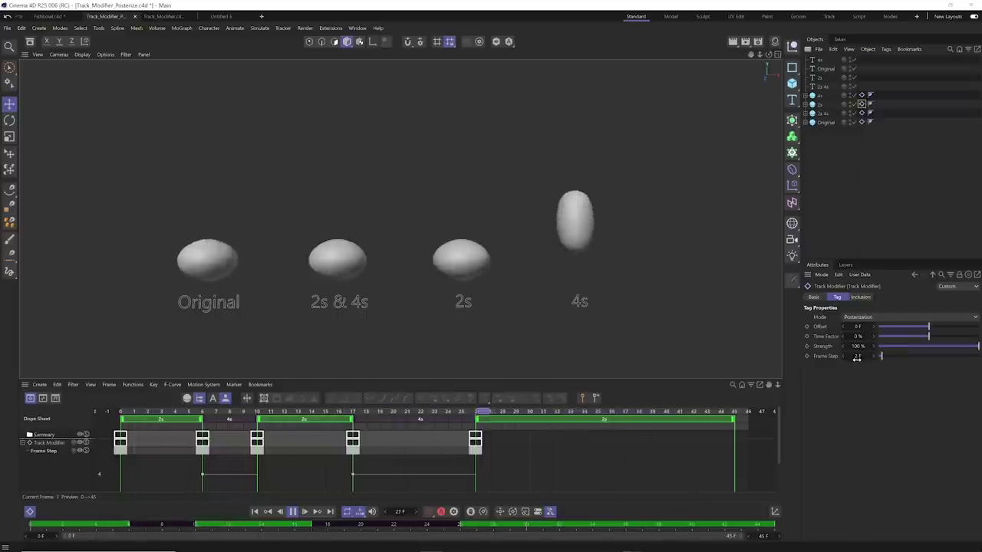
{"action": "left_click", "coordinate": [862, 113]}
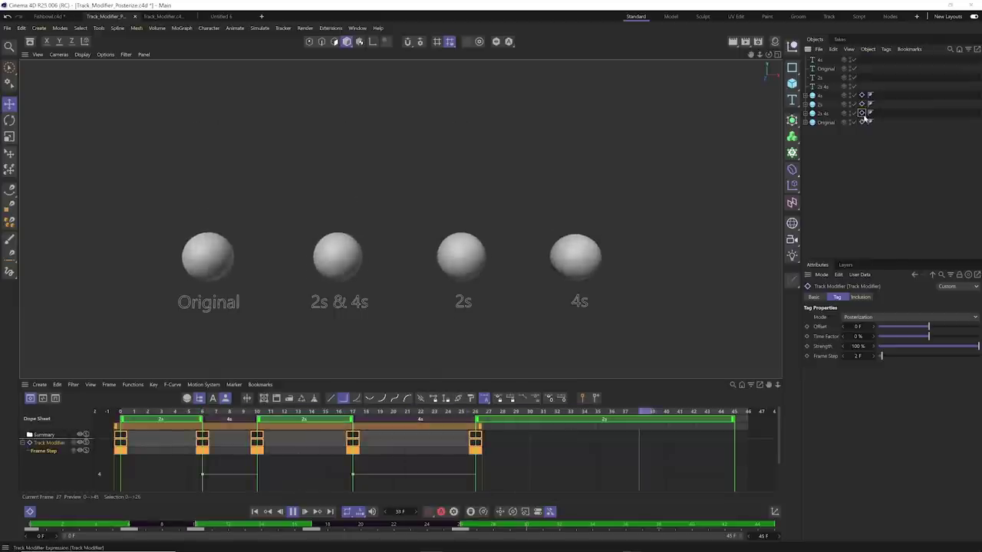
Enlarge the timeline, pause the animation, examine the 2s 4s tag's Frame Step track and first key, and resume playback.
{"action": "left_click_drag", "start_coordinate": [303, 378], "coordinate": [299, 338]}
{"action": "key", "text": "space"}
{"action": "left_click", "coordinate": [119, 393]}
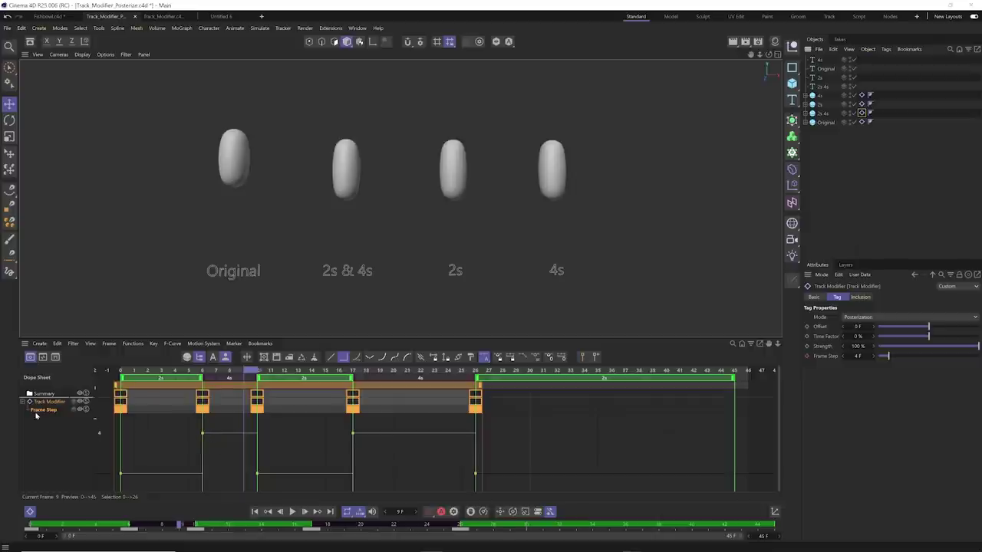
{"action": "left_click", "coordinate": [37, 416]}
{"action": "left_click", "coordinate": [30, 412]}
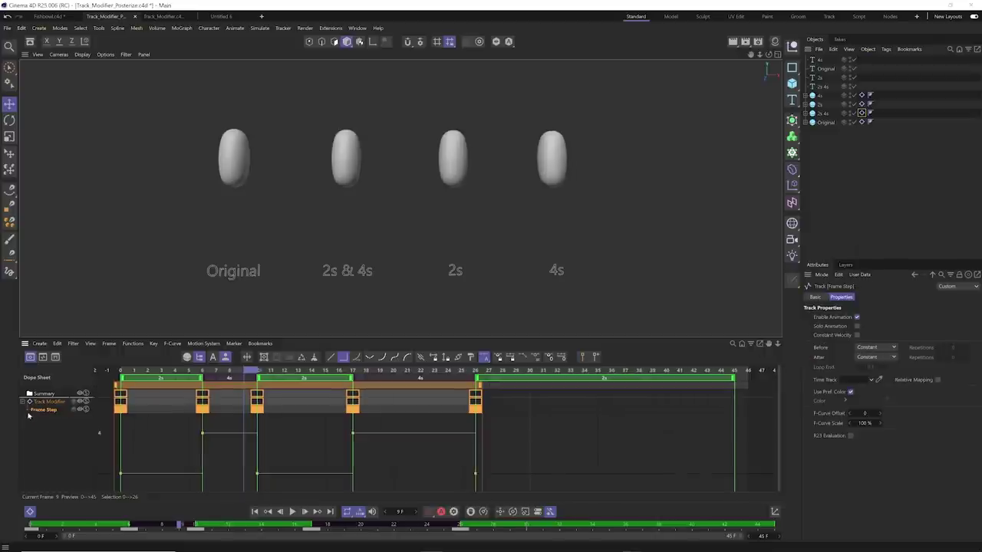
{"action": "left_click", "coordinate": [121, 409]}
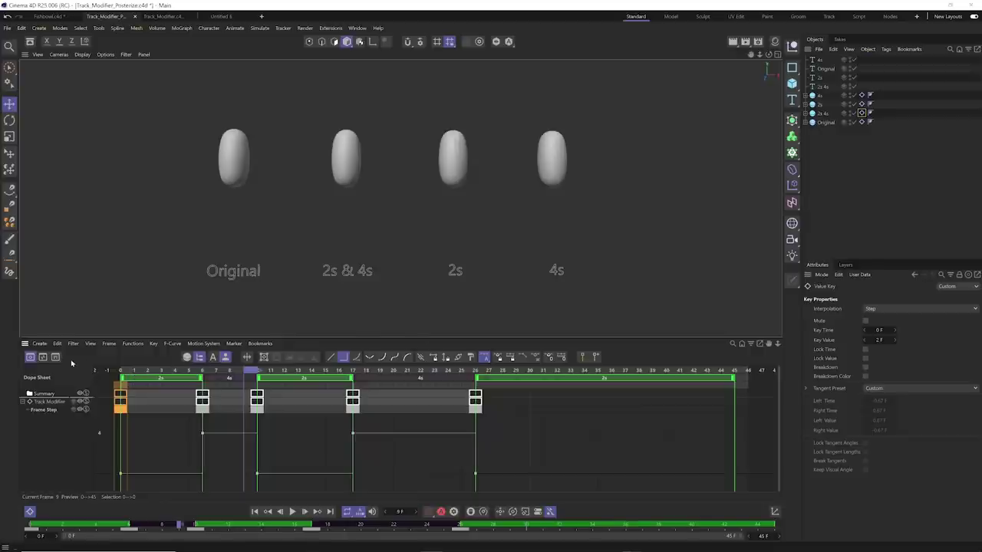
{"action": "left_click", "coordinate": [292, 511]}
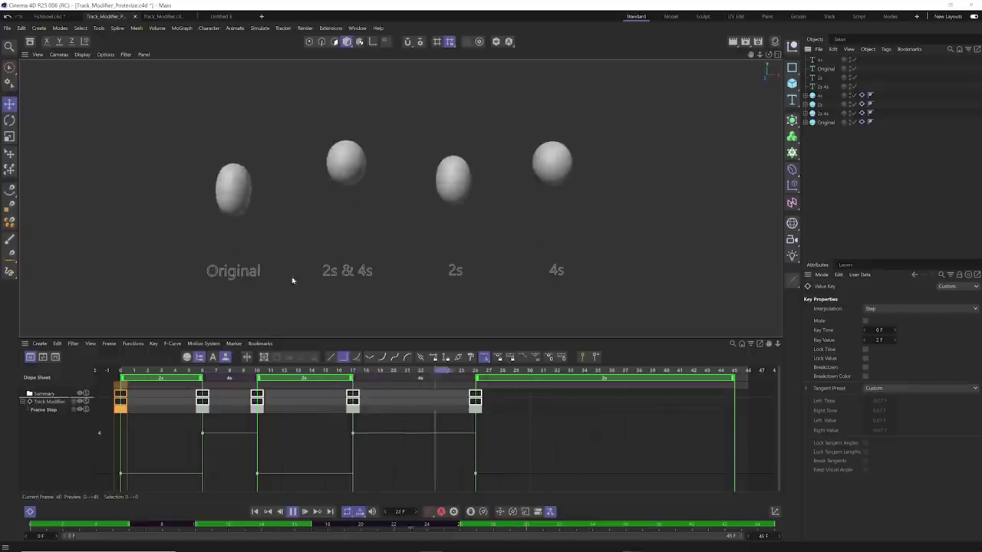
{"action": "left_click", "coordinate": [861, 113]}
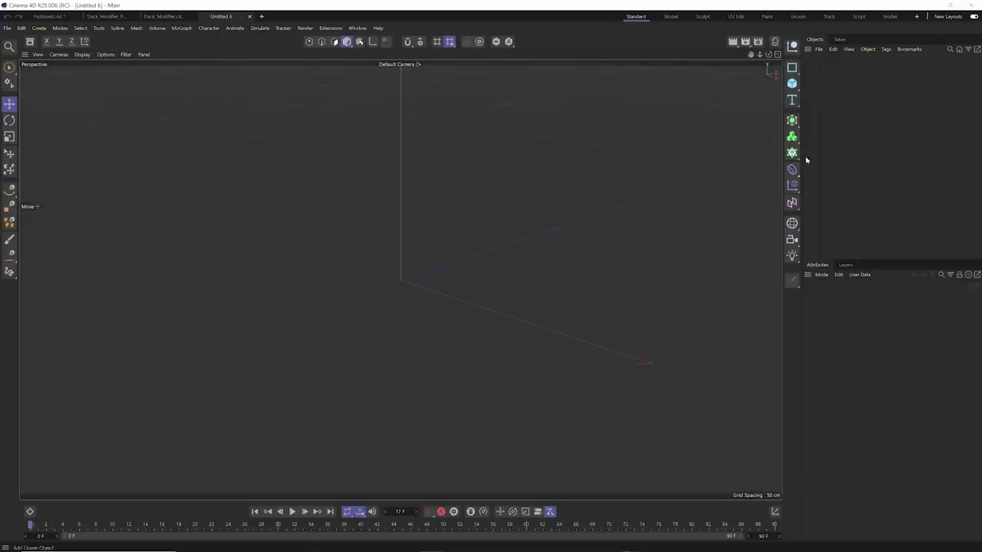
Add a Vector Import generator to the empty project and load the SOMOS_logo Illustrator file into it.
{"action": "left_click", "coordinate": [792, 123]}
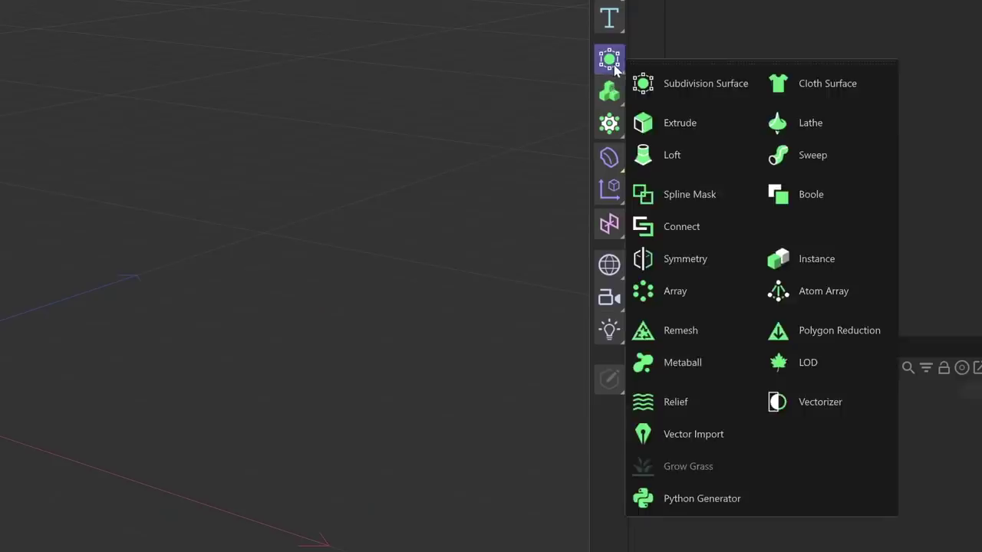
{"action": "left_click", "coordinate": [694, 434]}
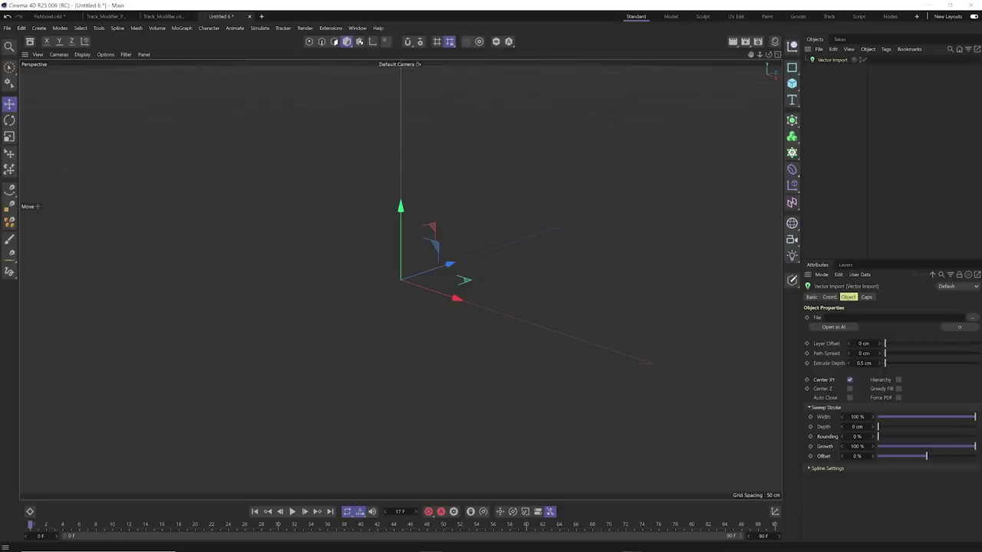
{"action": "left_click", "coordinate": [971, 324]}
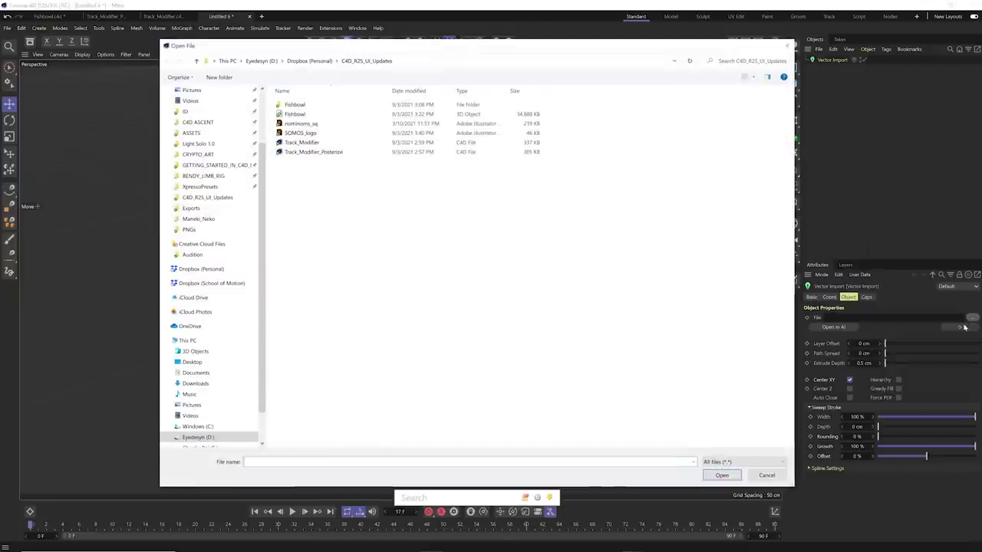
{"action": "double_click", "coordinate": [301, 132]}
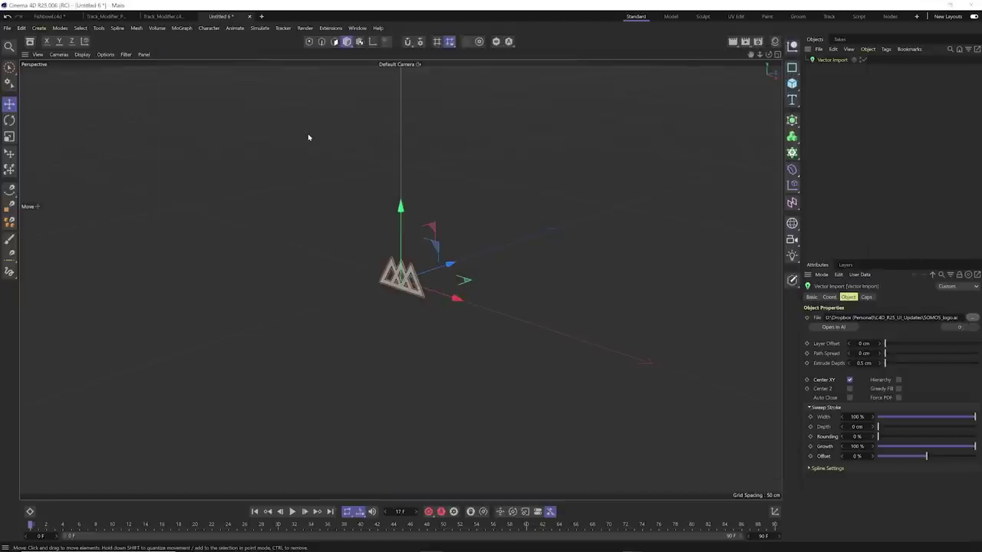
{"action": "scroll", "coordinate": [484, 259], "scroll_direction": "up", "scroll_amount": 10}
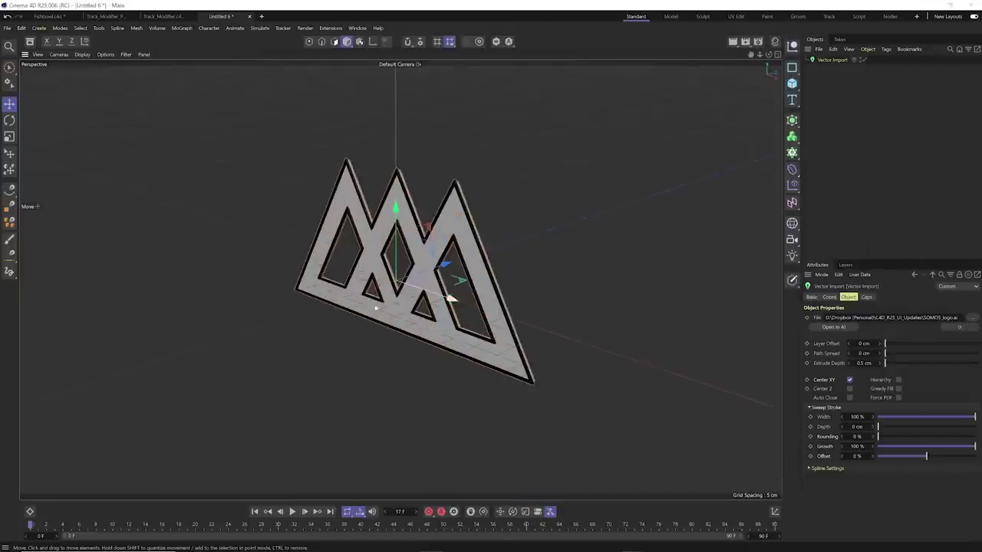
Switch to Illustrator to examine the source logo's paths, fill and stroke, and return to Cinema 4D.
{"action": "mouse_move", "coordinate": [491, 549]}
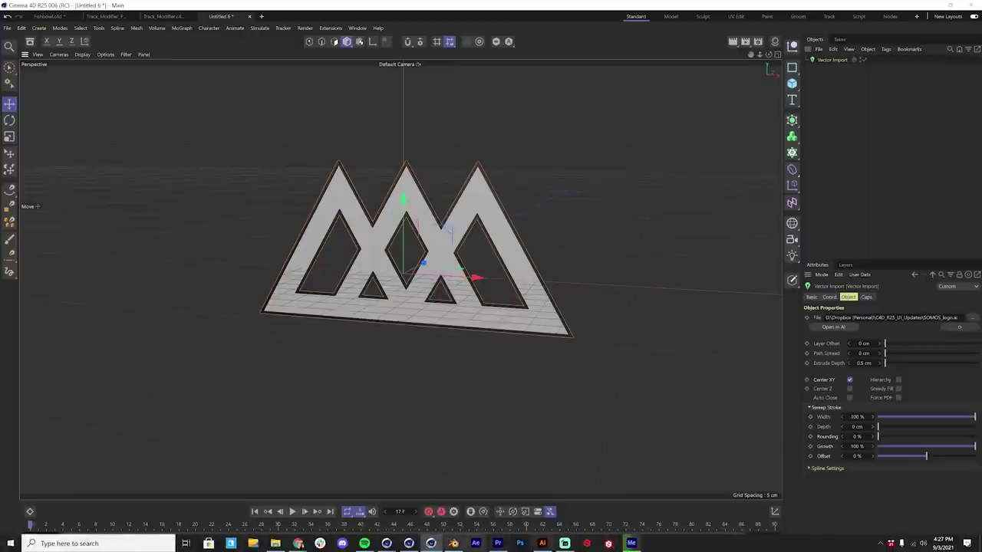
{"action": "left_click", "coordinate": [541, 544]}
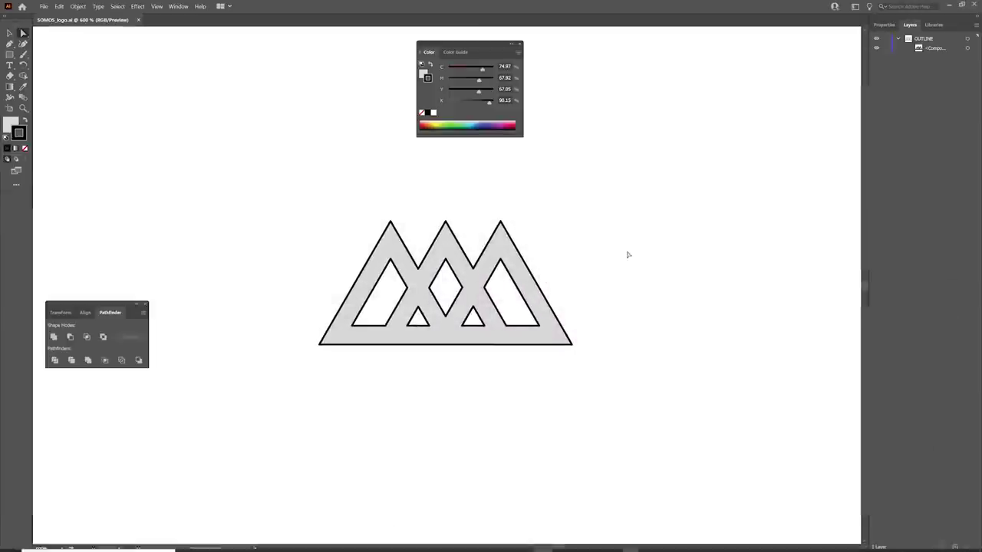
{"action": "left_click_drag", "start_coordinate": [574, 248], "coordinate": [378, 394]}
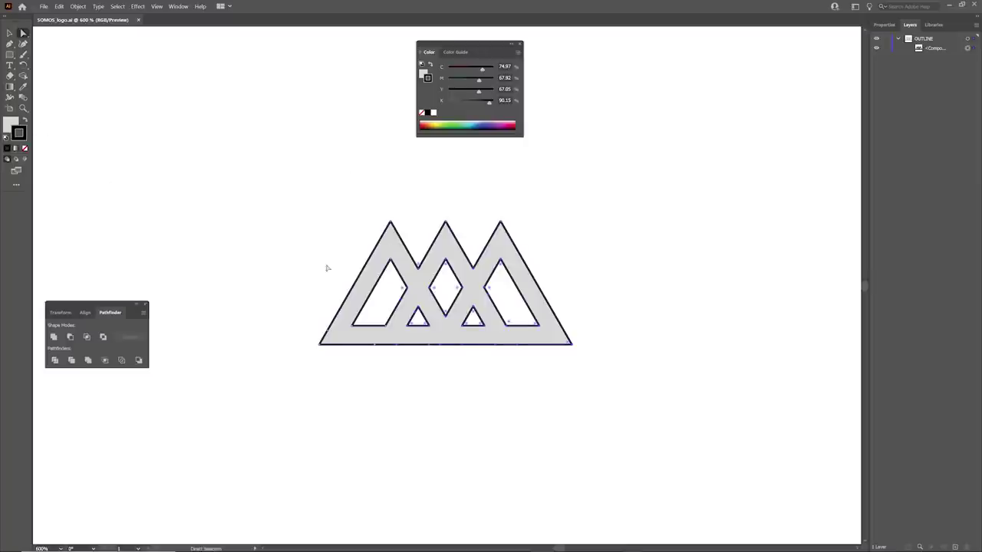
{"action": "mouse_move", "coordinate": [384, 544]}
{"action": "left_click", "coordinate": [432, 544]}
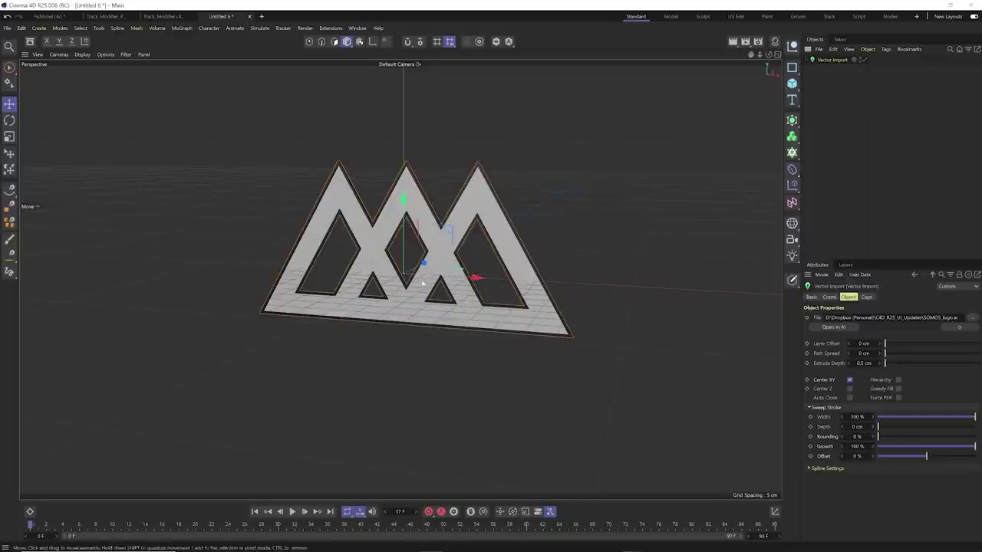
Set the Vector Import logo's extrude depth to 7 cm and view the result from an angle.
{"action": "left_click_drag", "start_coordinate": [451, 250], "coordinate": [393, 282], "text": "alt"}
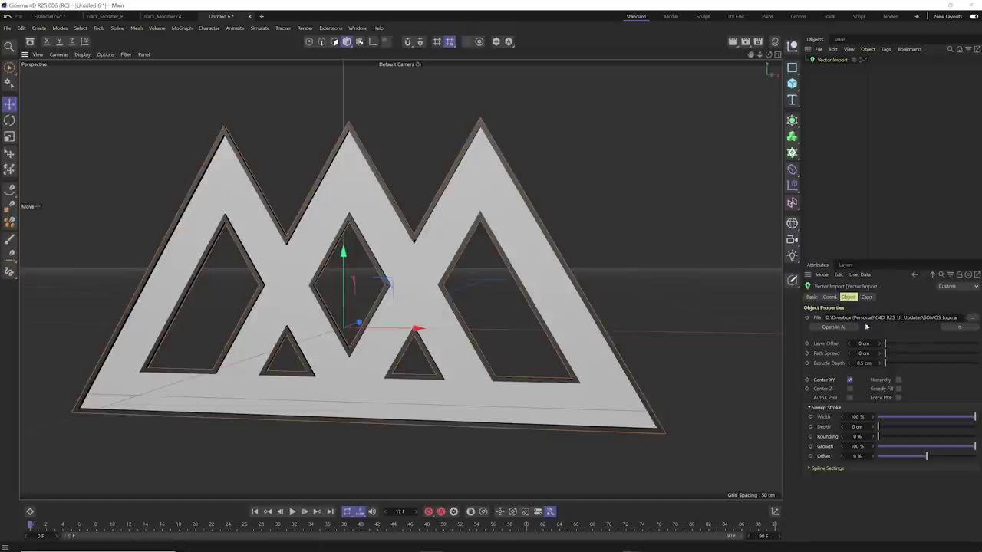
{"action": "left_click_drag", "start_coordinate": [905, 349], "coordinate": [888, 364]}
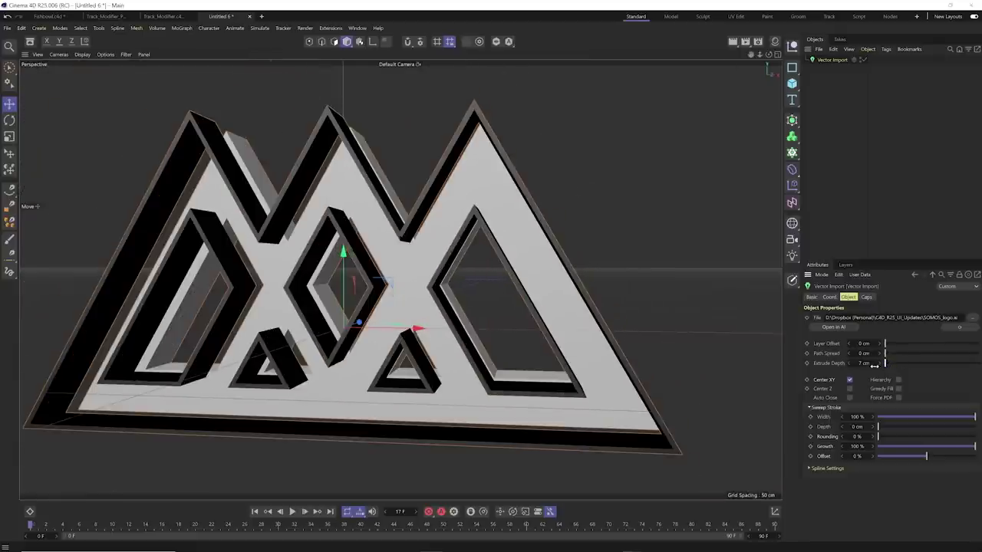
{"action": "left_click_drag", "start_coordinate": [369, 314], "coordinate": [348, 345], "text": "alt"}
{"action": "key", "text": "ctrl+shift+z"}
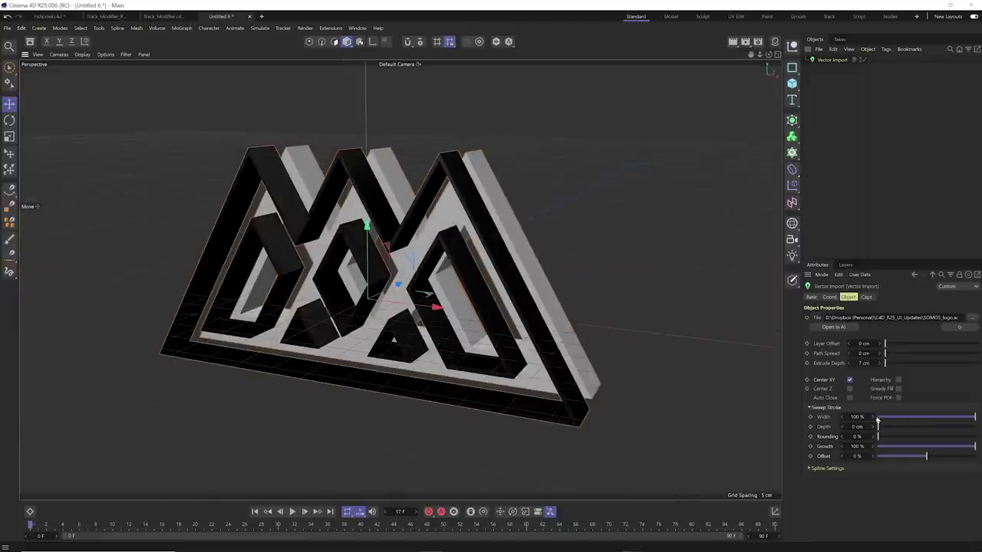
Set the logo's sweep stroke to 92 % width and -6 cm depth, and adjust its rounding.
{"action": "left_click_drag", "start_coordinate": [949, 420], "coordinate": [968, 417]}
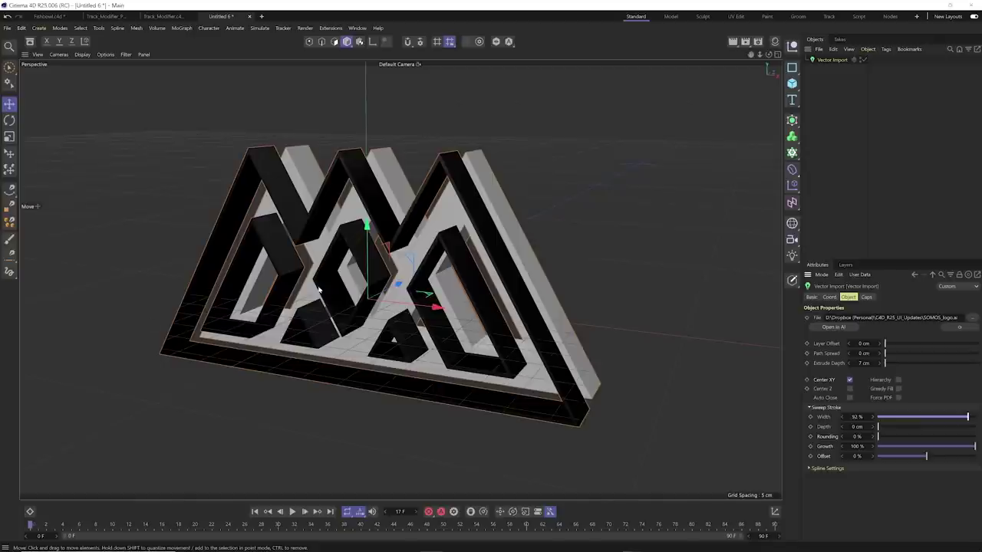
{"action": "mouse_move", "coordinate": [882, 428]}
{"action": "left_mouse_down"}
{"action": "mouse_move", "coordinate": [894, 428]}
{"action": "mouse_move", "coordinate": [853, 430]}
{"action": "mouse_move", "coordinate": [880, 438]}
{"action": "left_mouse_up"}
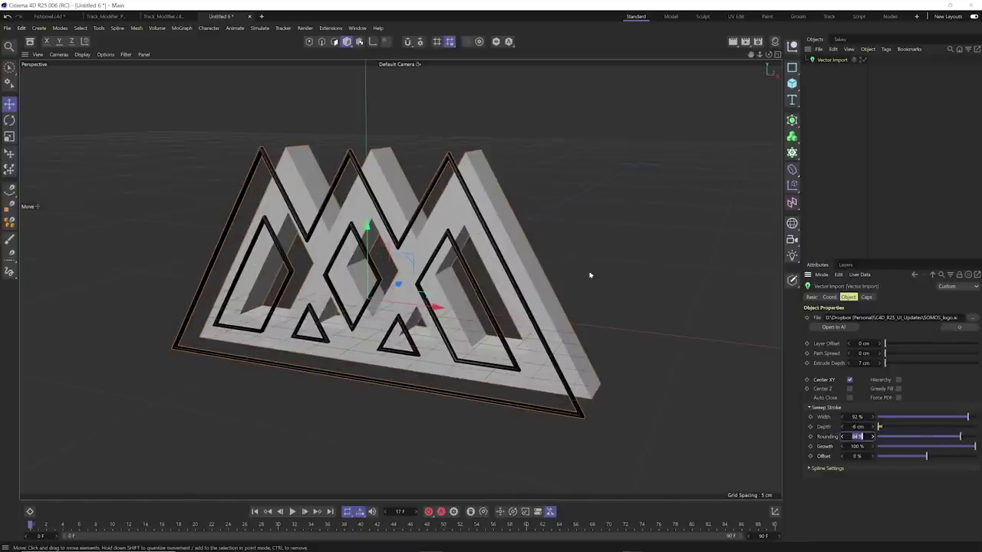
{"action": "left_click_drag", "start_coordinate": [466, 198], "coordinate": [553, 203], "text": "alt"}
{"action": "left_click", "coordinate": [959, 437]}
{"action": "mouse_move", "coordinate": [958, 436]}
{"action": "left_mouse_down"}
{"action": "mouse_move", "coordinate": [925, 450]}
{"action": "mouse_move", "coordinate": [976, 448]}
{"action": "mouse_move", "coordinate": [797, 465]}
{"action": "mouse_move", "coordinate": [802, 456]}
{"action": "left_mouse_up"}
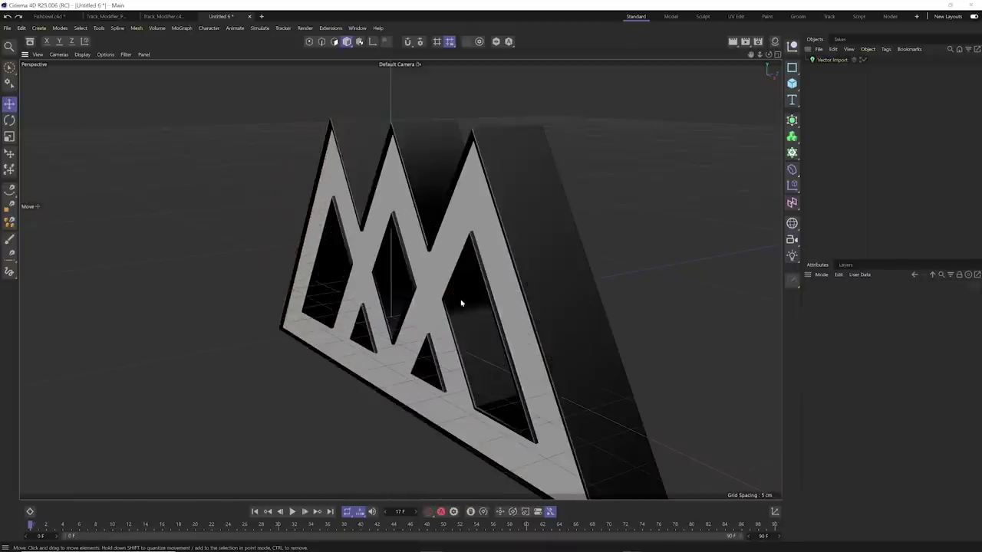
Expand the Vector Import hierarchy and examine the properties of its sweep and extrude Spline objects.
{"action": "left_click_drag", "start_coordinate": [458, 302], "coordinate": [460, 268], "text": "alt"}
{"action": "left_click", "coordinate": [830, 60]}
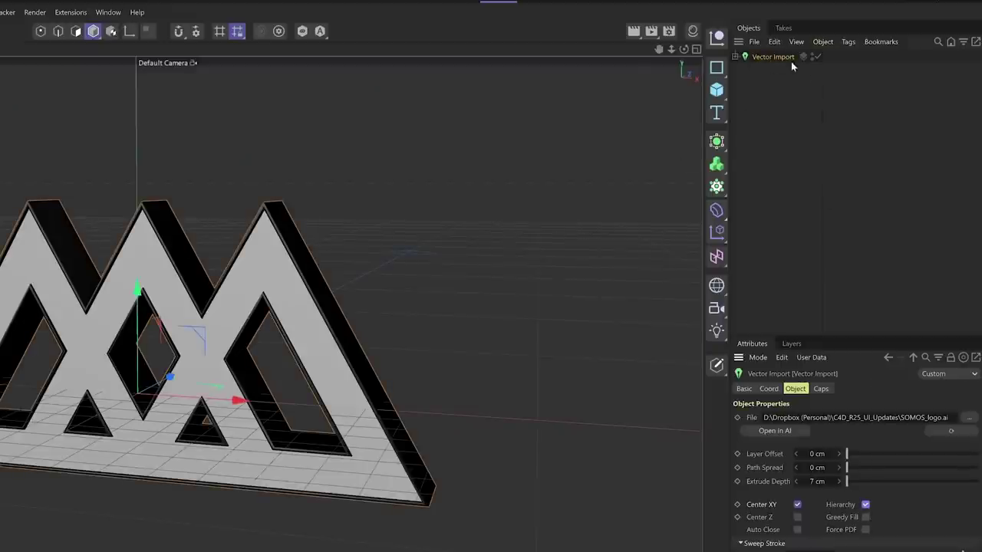
{"action": "left_click", "coordinate": [735, 57]}
{"action": "left_click", "coordinate": [780, 94]}
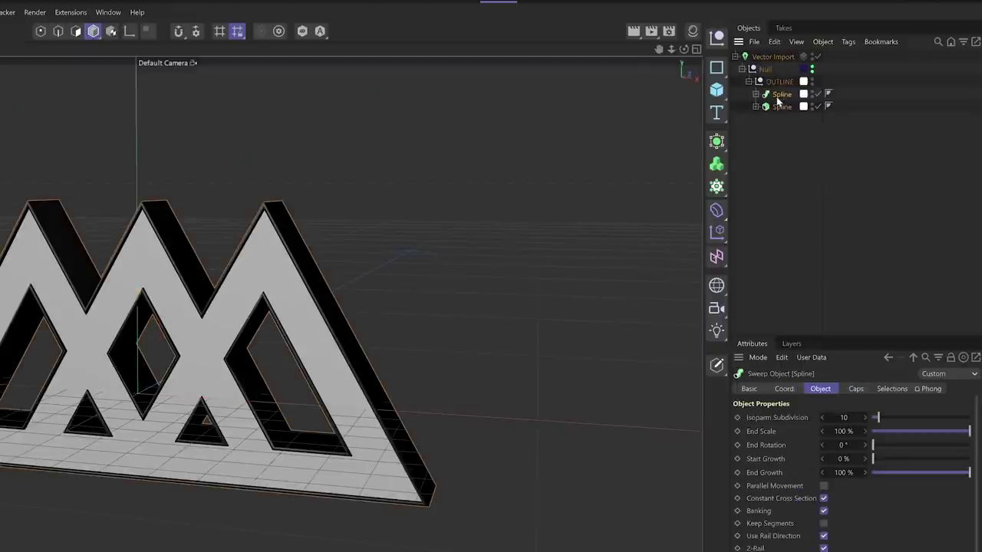
{"action": "left_click", "coordinate": [779, 107]}
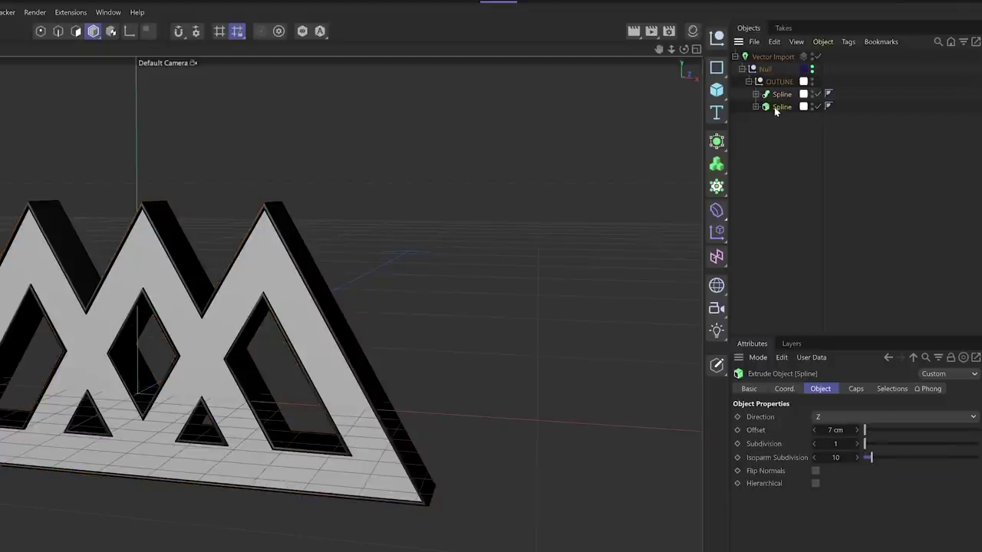
Convert the Vector Import generator into editable objects.
{"action": "left_click", "coordinate": [772, 57]}
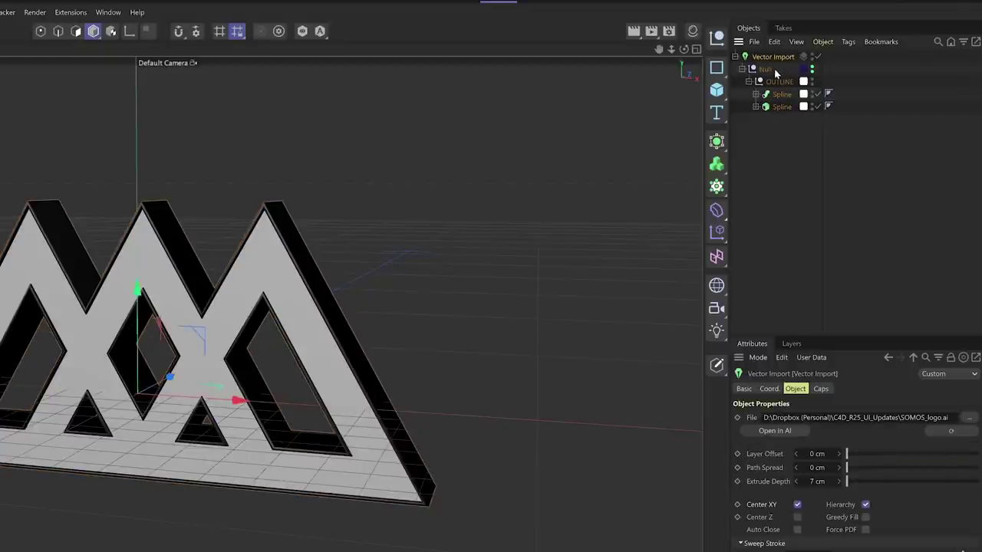
{"action": "key", "text": "c"}
{"action": "left_click", "coordinate": [735, 57]}
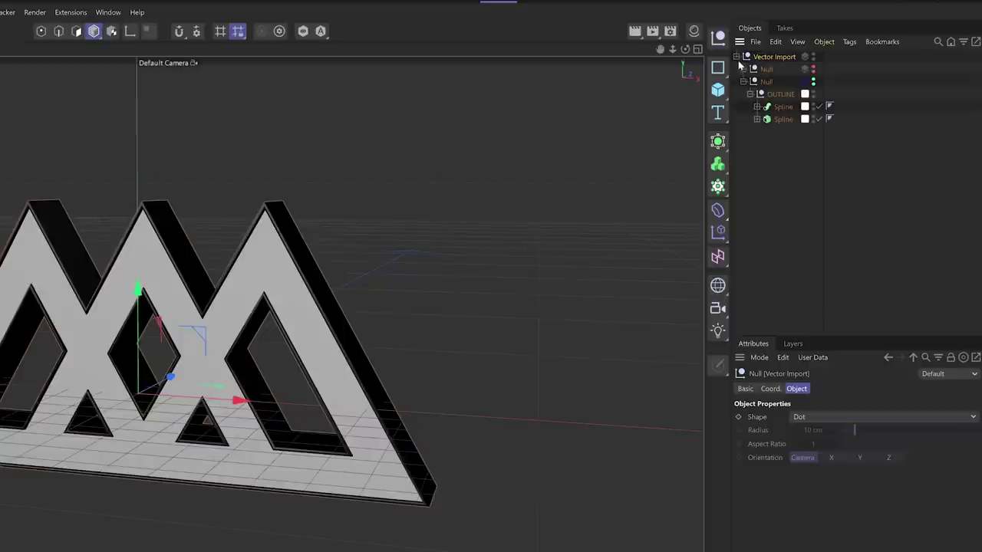
Delete the logo's Vector Import, Null and OUTLINE parent objects without deleting their children.
{"action": "left_click", "coordinate": [766, 119]}
{"action": "left_click", "coordinate": [767, 69]}
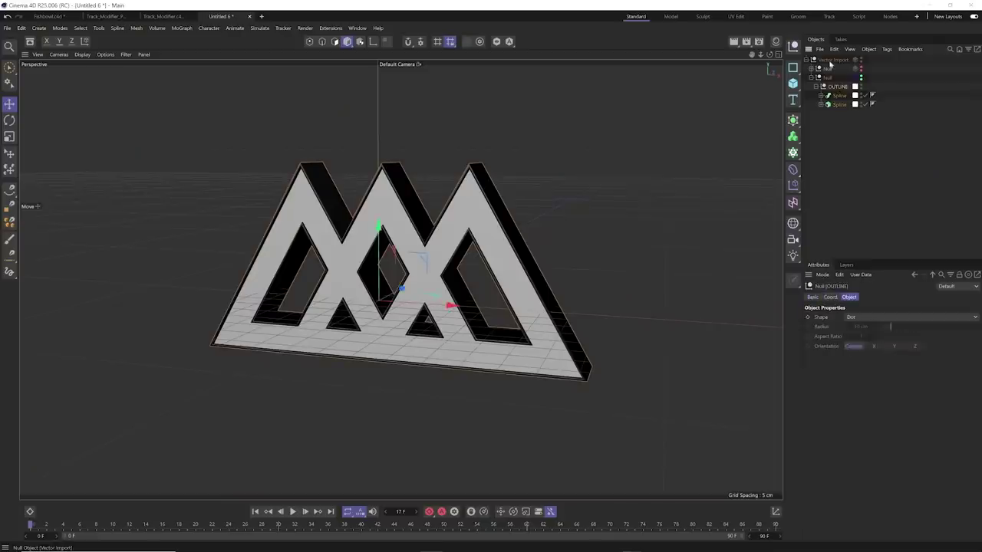
{"action": "left_click", "coordinate": [868, 50]}
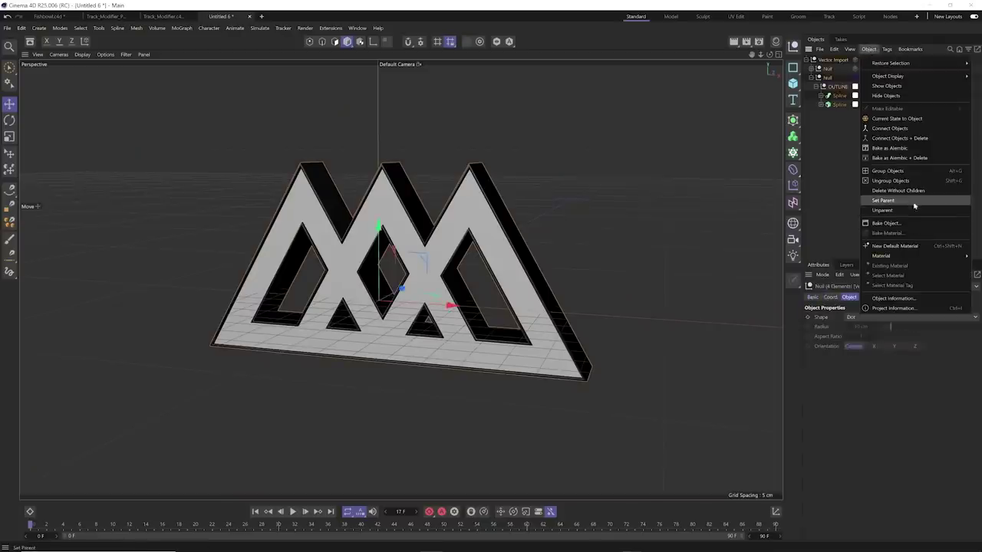
{"action": "left_click", "coordinate": [890, 192]}
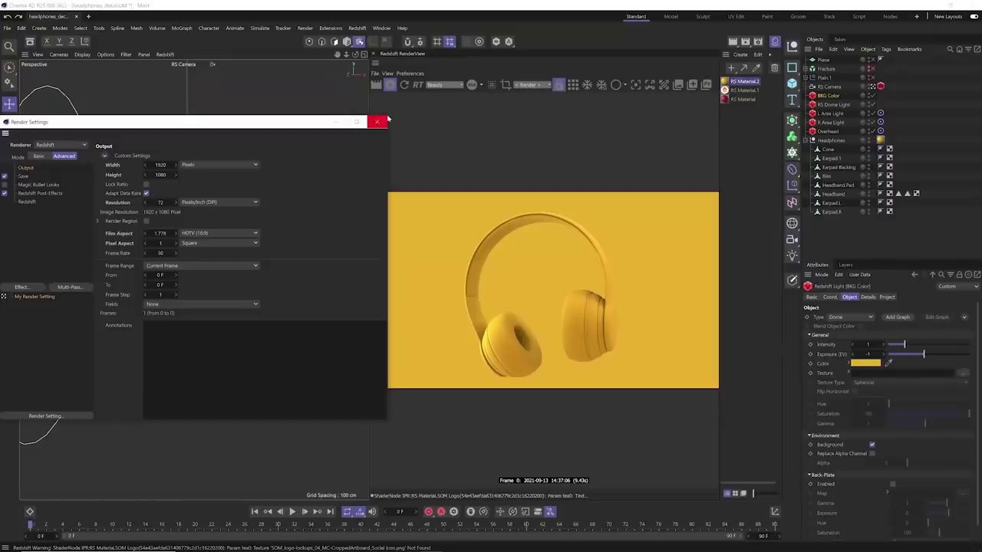
Switch the headphones scene's Redshift render settings to Basic mode and choose RT as the rendering engine.
{"action": "left_click_drag", "start_coordinate": [46, 133], "coordinate": [154, 91]}
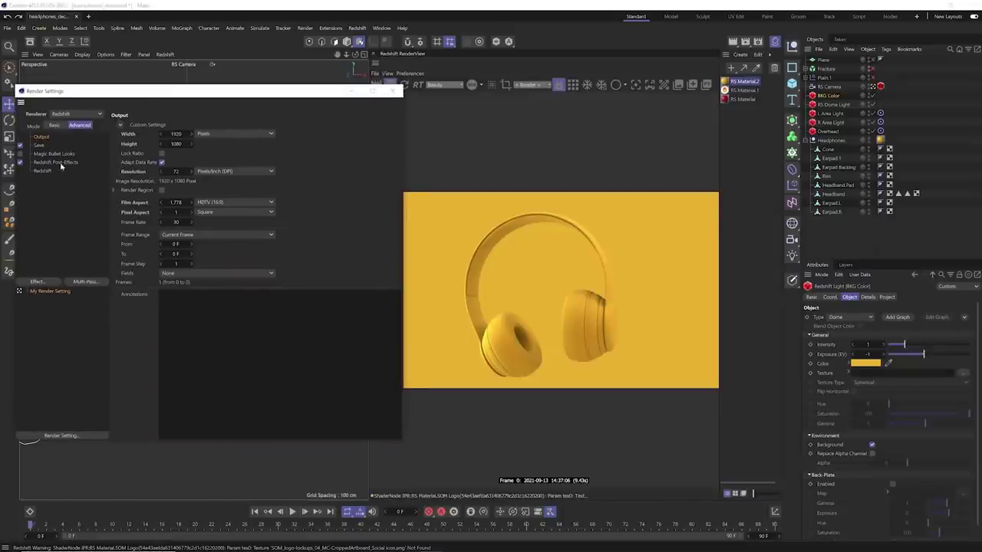
{"action": "left_click", "coordinate": [38, 170]}
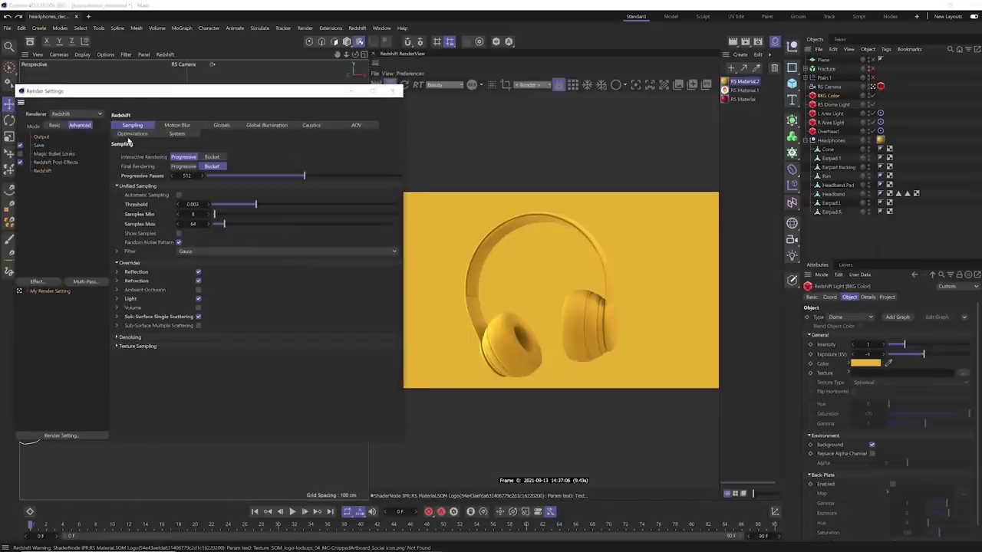
{"action": "left_click", "coordinate": [53, 125]}
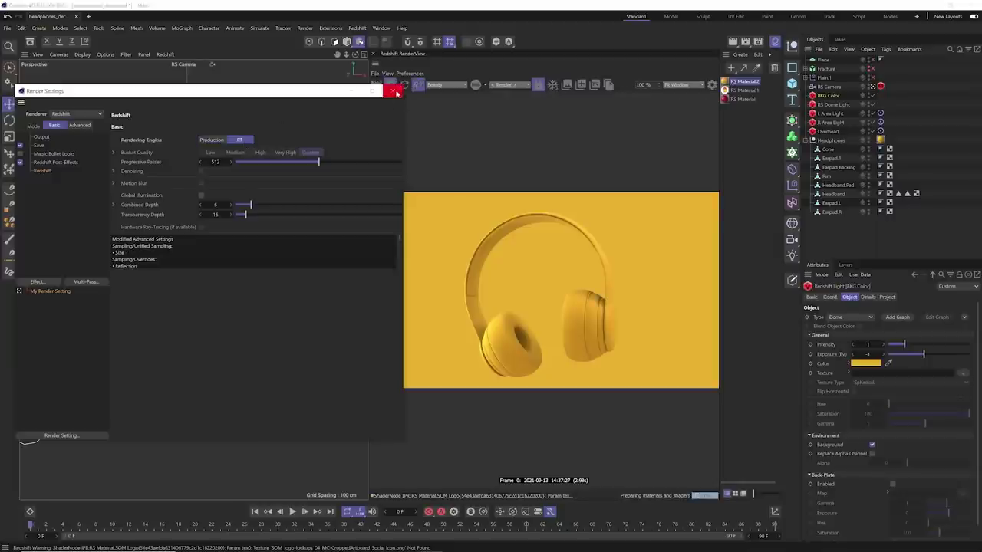
{"action": "left_click", "coordinate": [393, 90]}
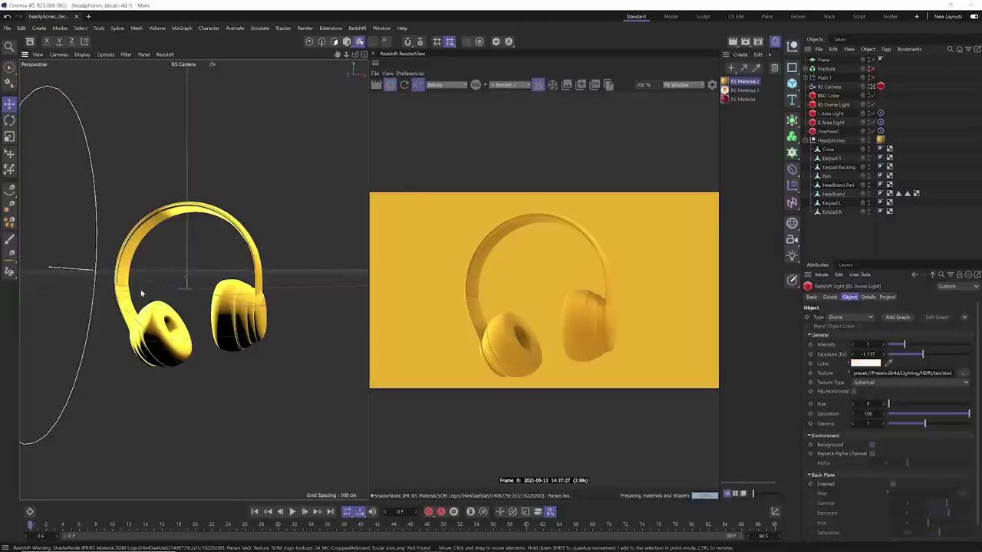
Examine the headphones from several angles and closer up in the live Redshift render.
{"action": "left_click_drag", "start_coordinate": [141, 293], "coordinate": [264, 345], "text": "alt"}
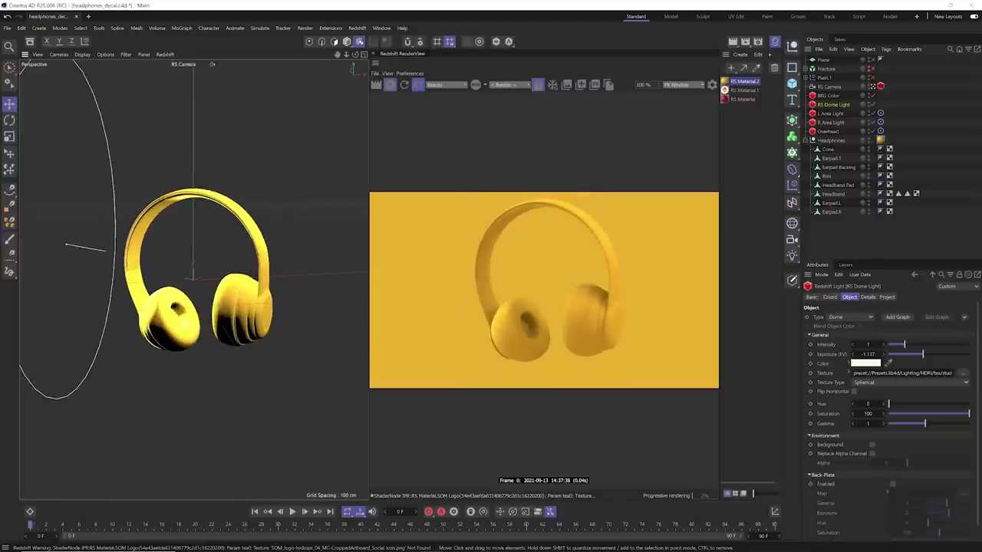
{"action": "scroll", "coordinate": [280, 301], "scroll_direction": "up", "scroll_amount": 5}
{"action": "left_click_drag", "start_coordinate": [279, 302], "coordinate": [195, 303], "text": "alt"}
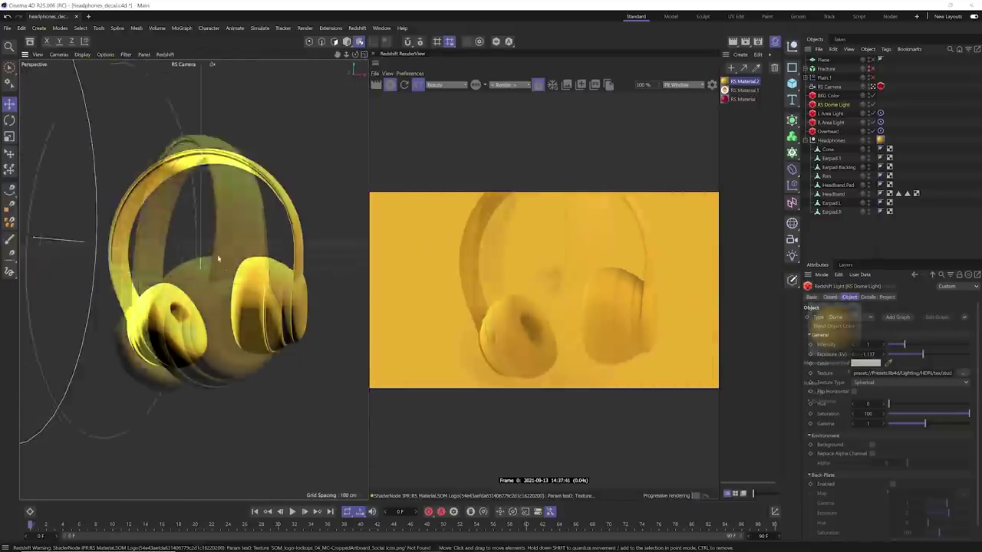
{"action": "left_click_drag", "start_coordinate": [216, 302], "coordinate": [341, 136], "text": "alt"}
{"action": "left_click_drag", "start_coordinate": [344, 55], "coordinate": [180, 276]}
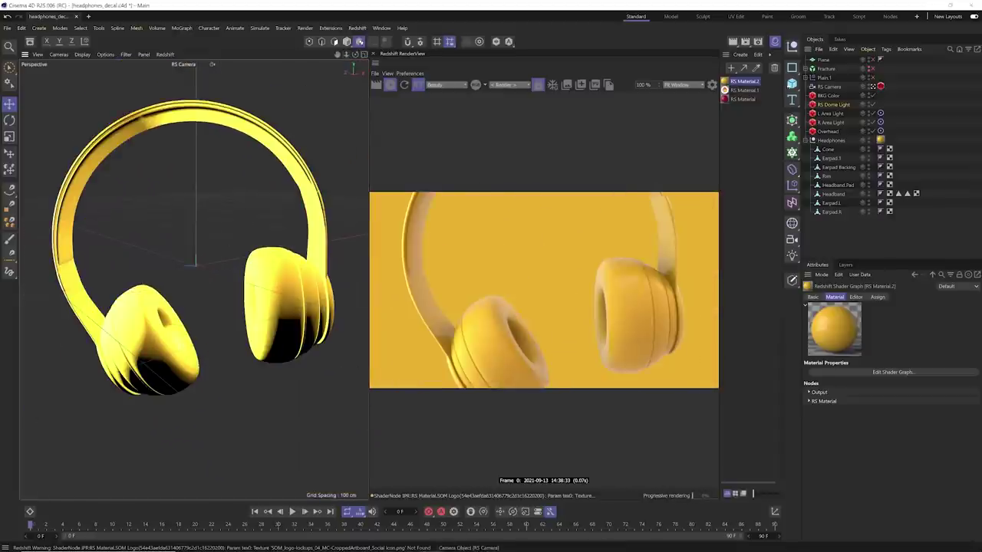
Change the diffuse color of the yellow headphone material RS Material.2 to a near-black brown.
{"action": "double_click", "coordinate": [725, 82]}
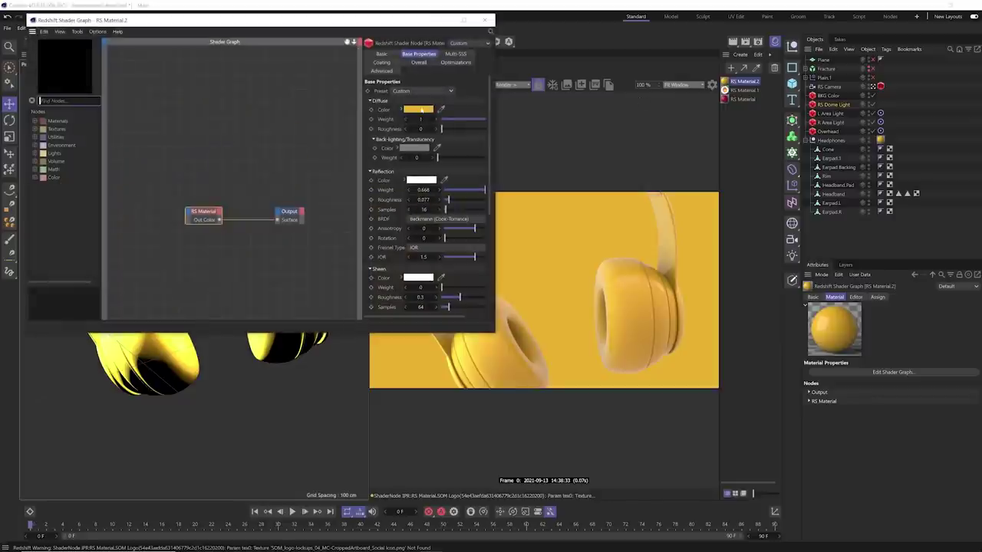
{"action": "left_click", "coordinate": [415, 110]}
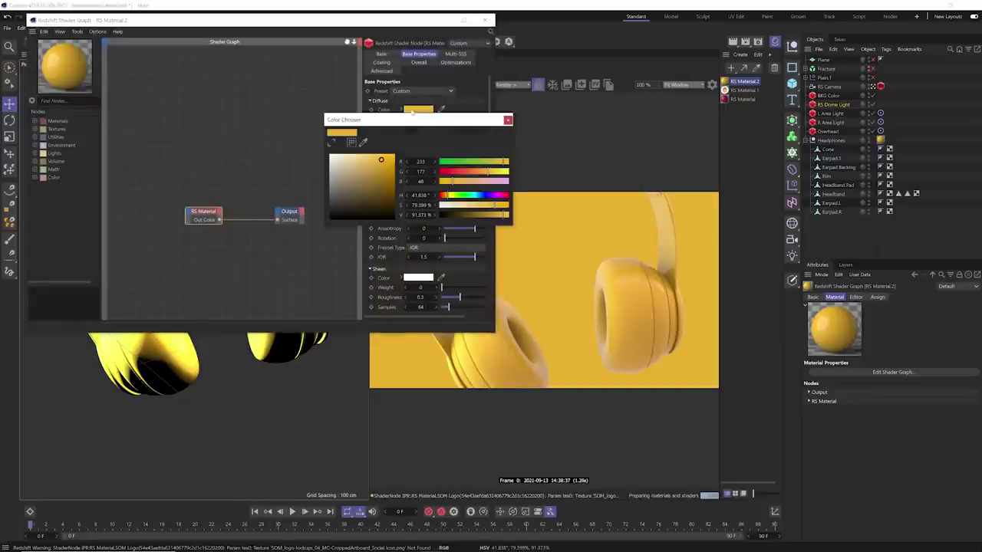
{"action": "left_click", "coordinate": [337, 157]}
{"action": "mouse_move", "coordinate": [331, 155]}
{"action": "left_mouse_down"}
{"action": "mouse_move", "coordinate": [348, 158]}
{"action": "mouse_move", "coordinate": [350, 218]}
{"action": "mouse_move", "coordinate": [383, 172]}
{"action": "mouse_move", "coordinate": [342, 167]}
{"action": "mouse_move", "coordinate": [393, 180]}
{"action": "mouse_move", "coordinate": [359, 215]}
{"action": "left_mouse_up"}
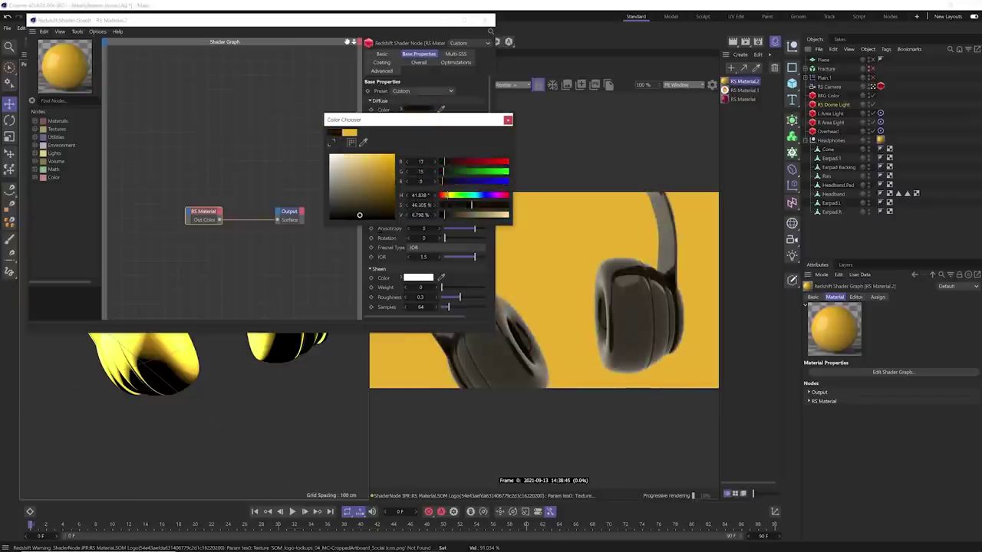
{"action": "left_click", "coordinate": [507, 120]}
{"action": "mouse_move", "coordinate": [451, 201]}
{"action": "left_mouse_down"}
{"action": "mouse_move", "coordinate": [484, 208]}
{"action": "mouse_move", "coordinate": [461, 209]}
{"action": "left_mouse_up"}
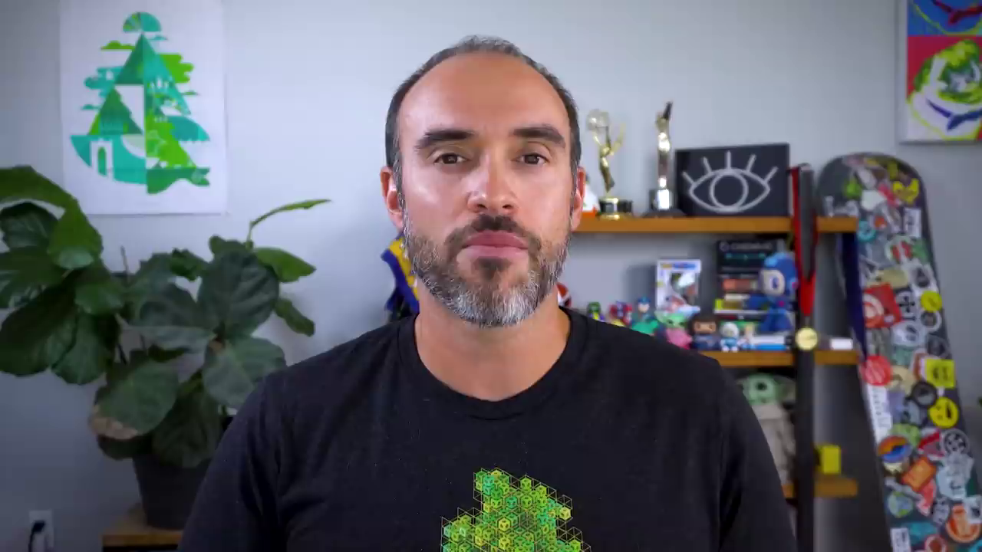